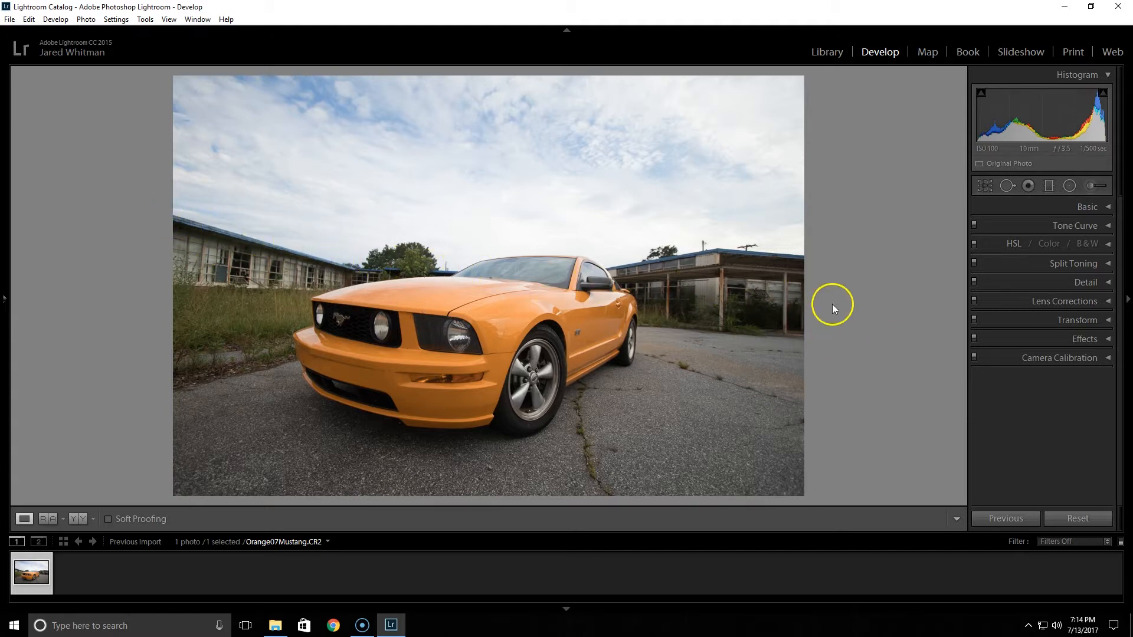
Straighten and crop the car photo at an angle of -2.97 with the original aspect ratio, and apply the crop.
click(984, 188)
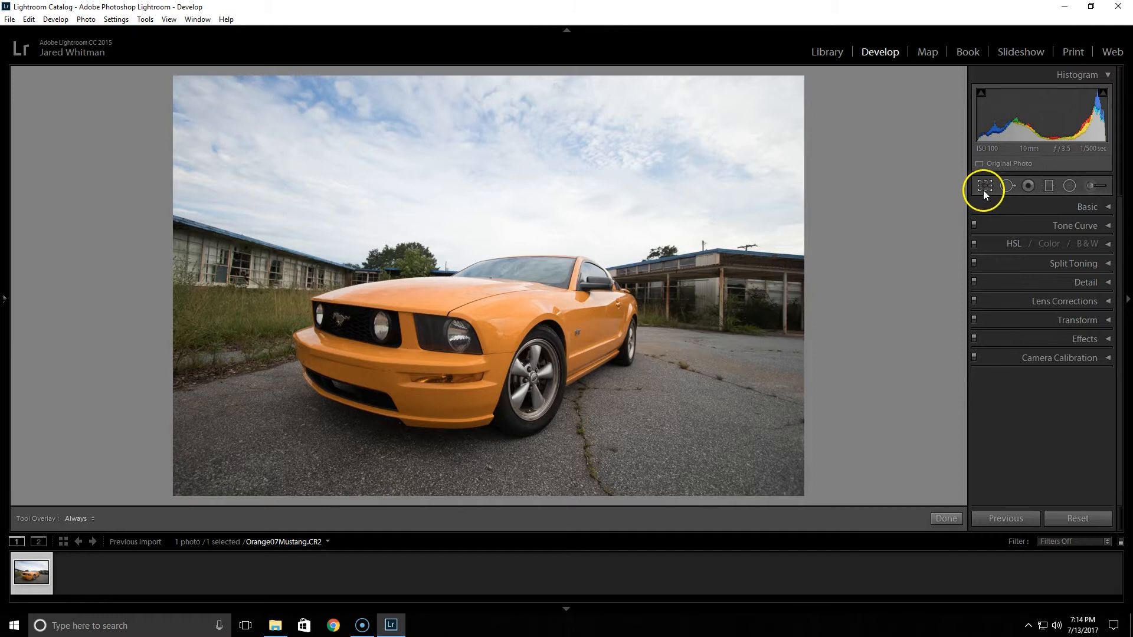
drag(895, 294, 891, 271)
drag(637, 286, 457, 281)
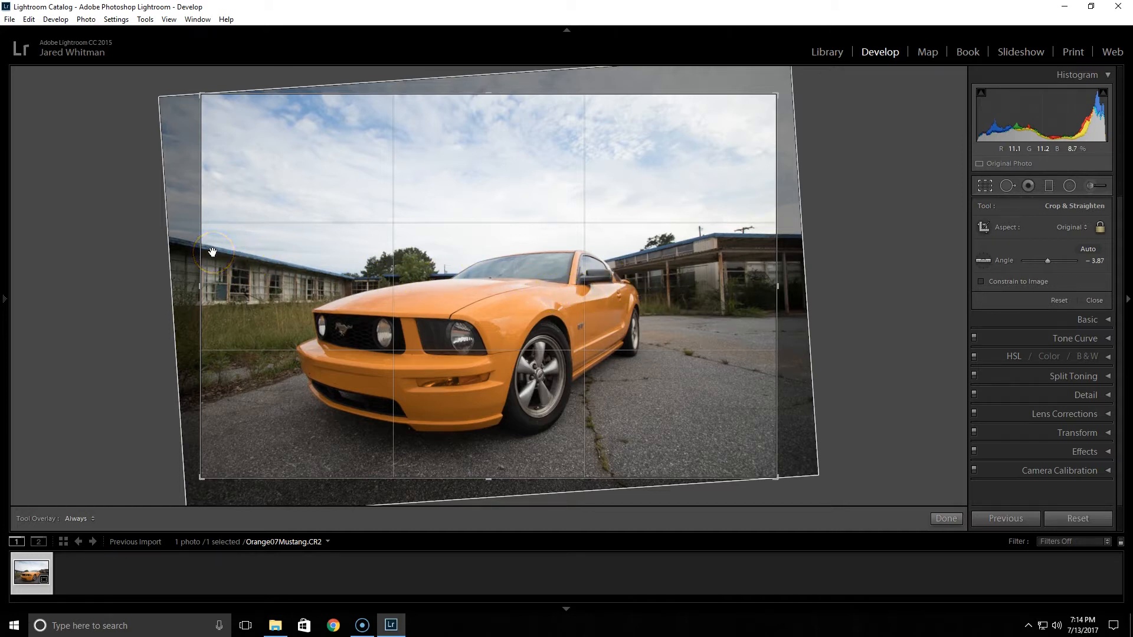
drag(852, 260, 852, 268)
drag(786, 291, 844, 275)
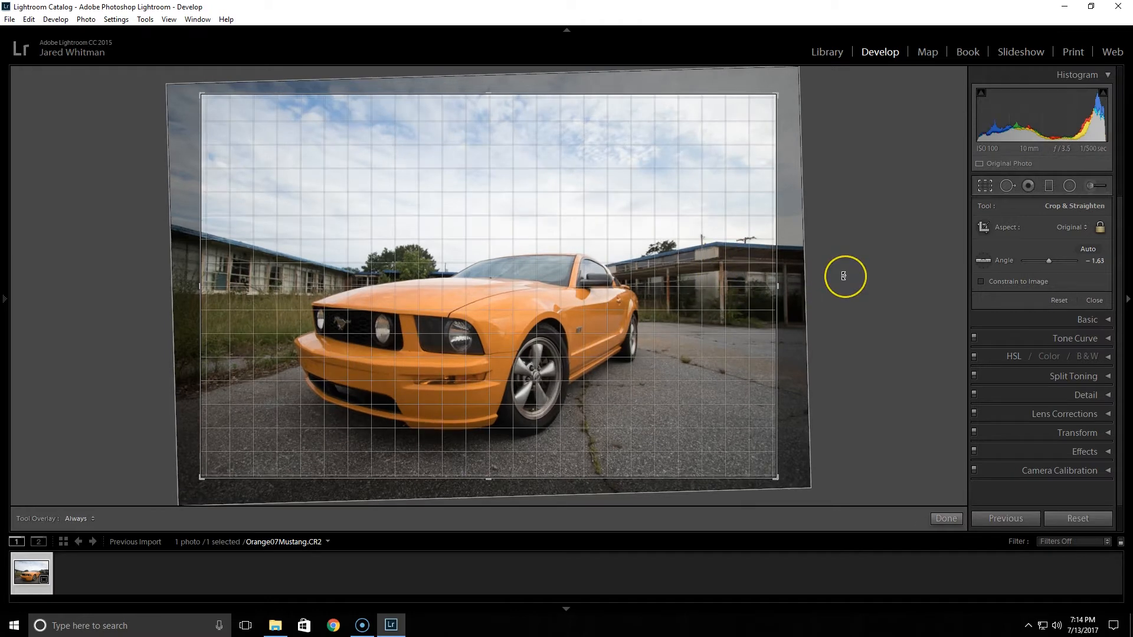
drag(844, 276, 842, 268)
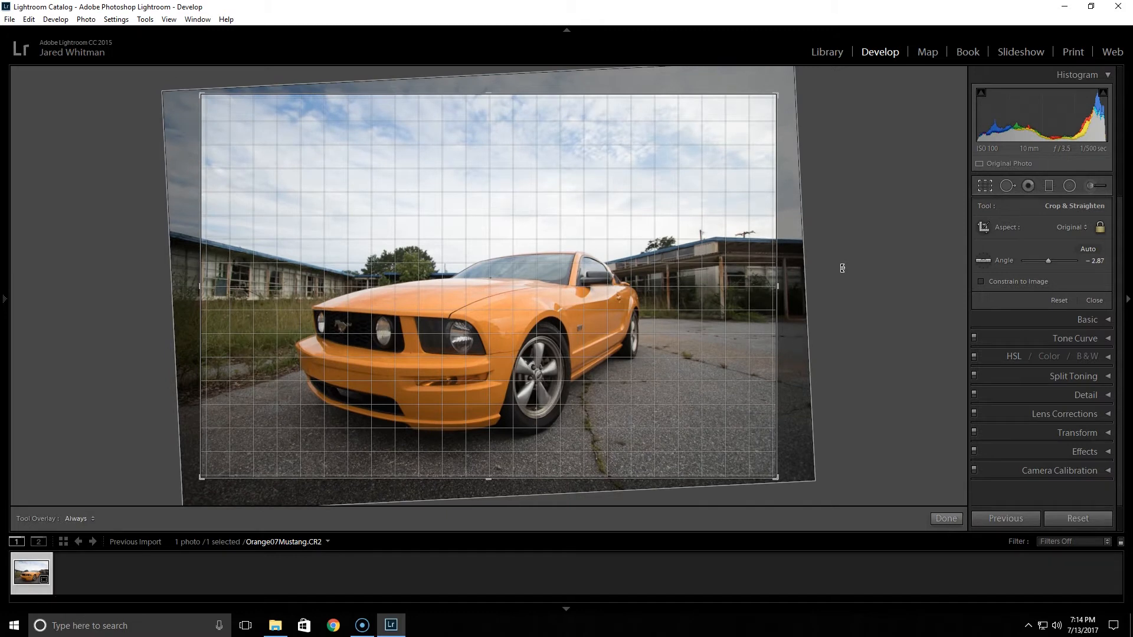
drag(842, 268, 842, 267)
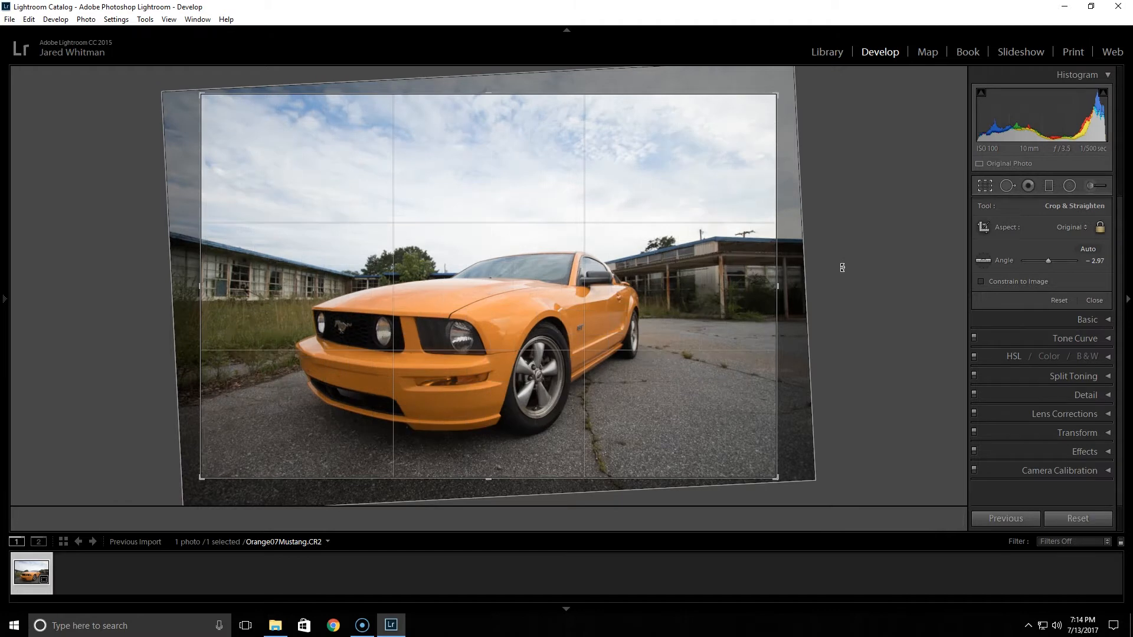
key(Return)
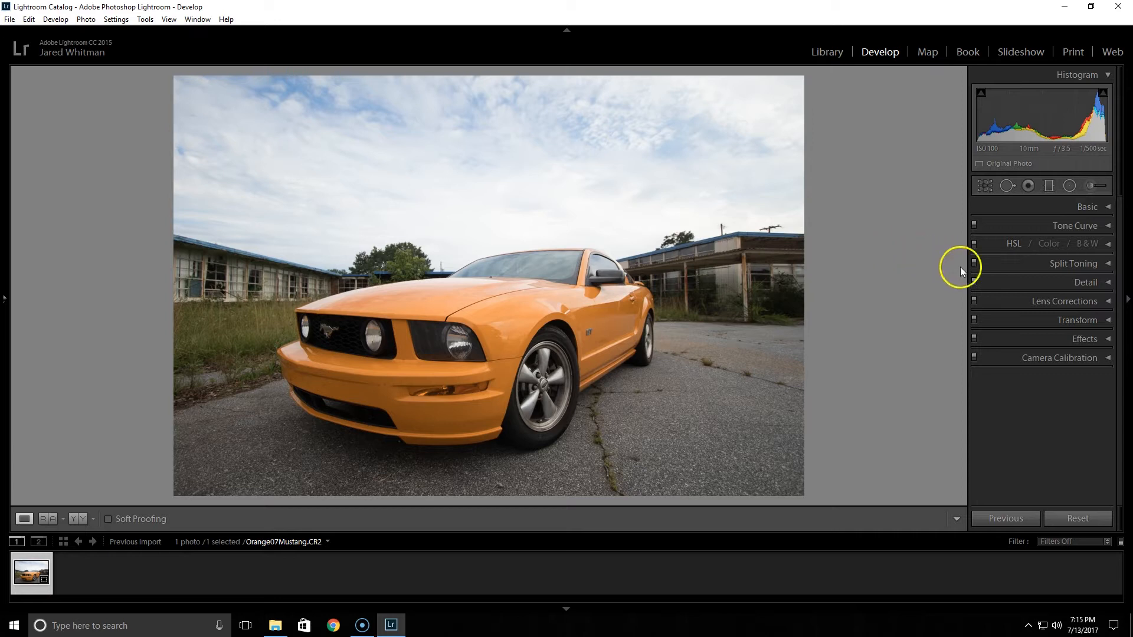
Enable Remove Chromatic Aberration and Profile Corrections for the lens, and check the lens model in the photo's info overlay.
click(997, 299)
click(980, 335)
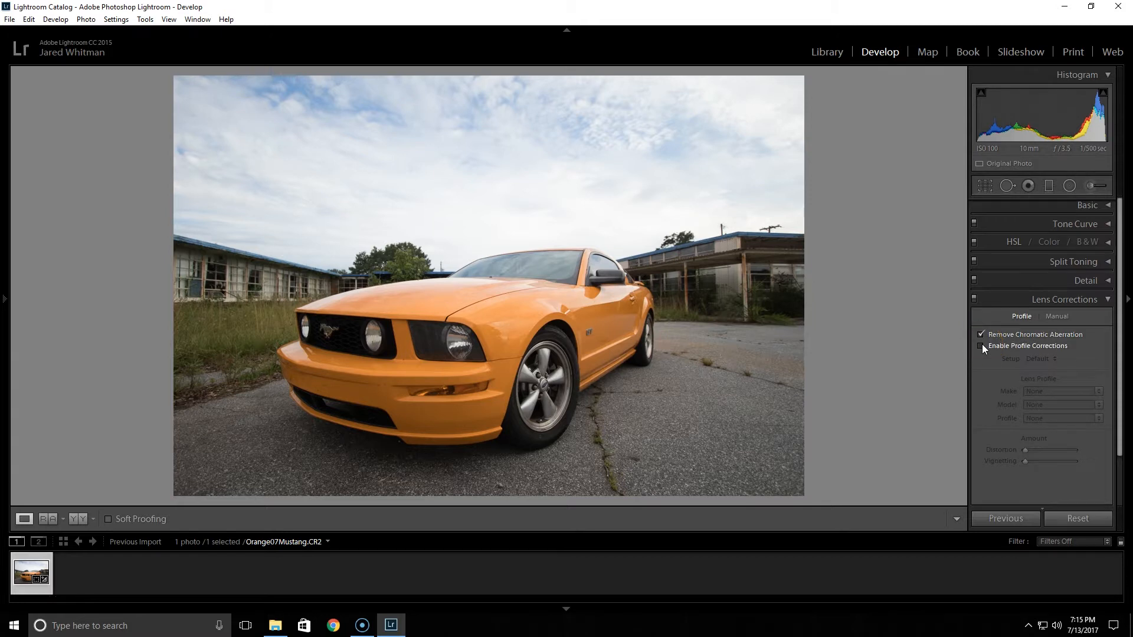
click(981, 346)
click(981, 346)
click(981, 346)
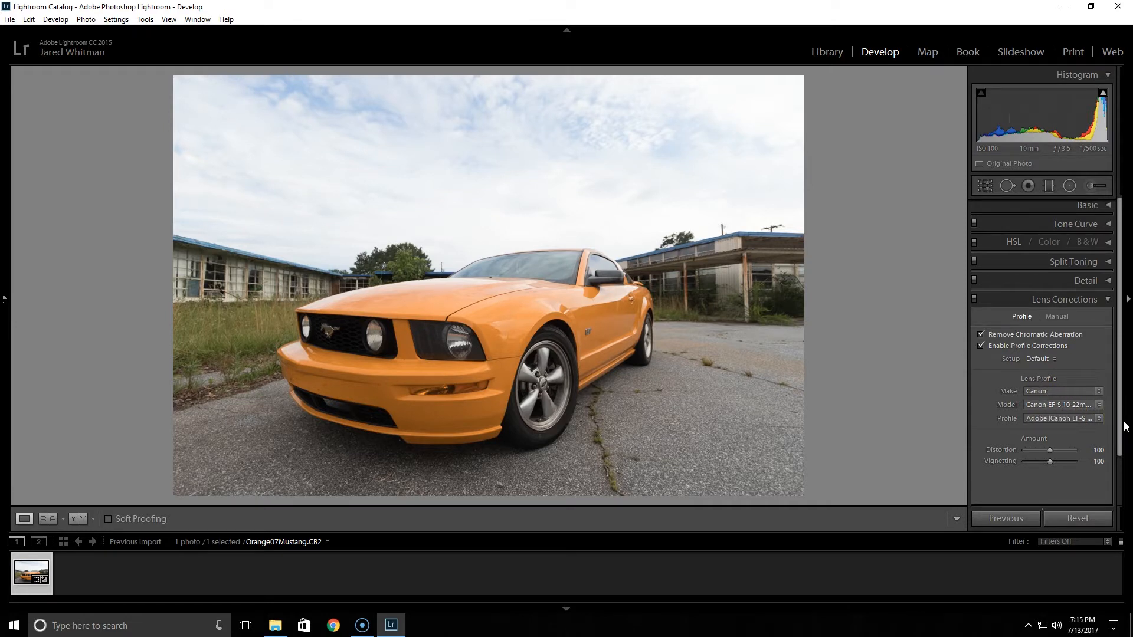
key(i)
key(i)
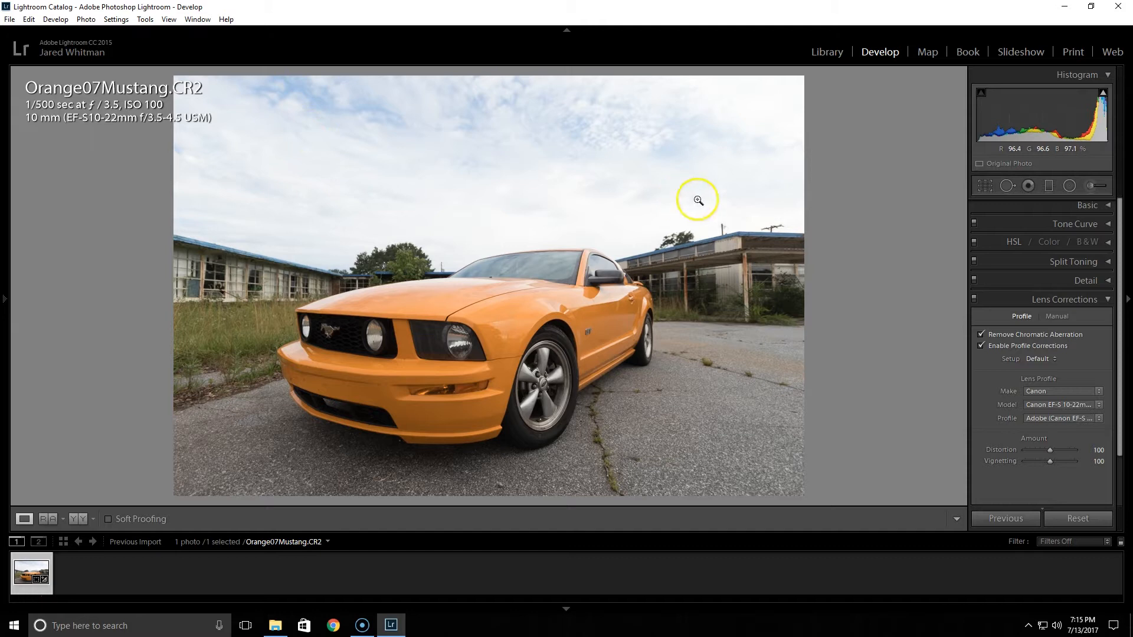
key(i)
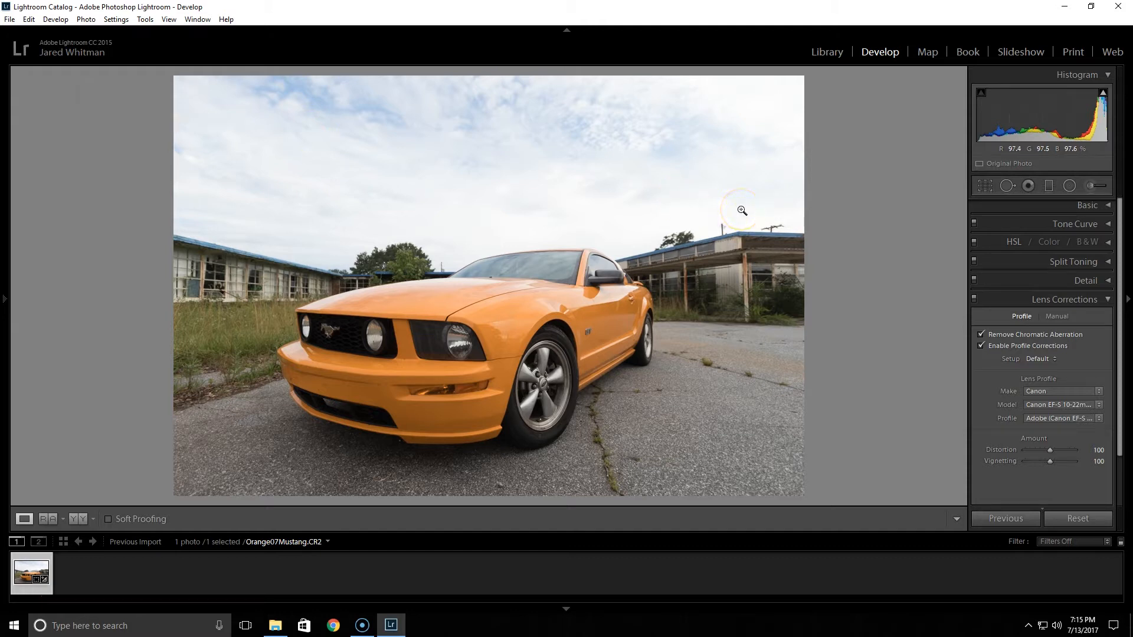
click(1011, 301)
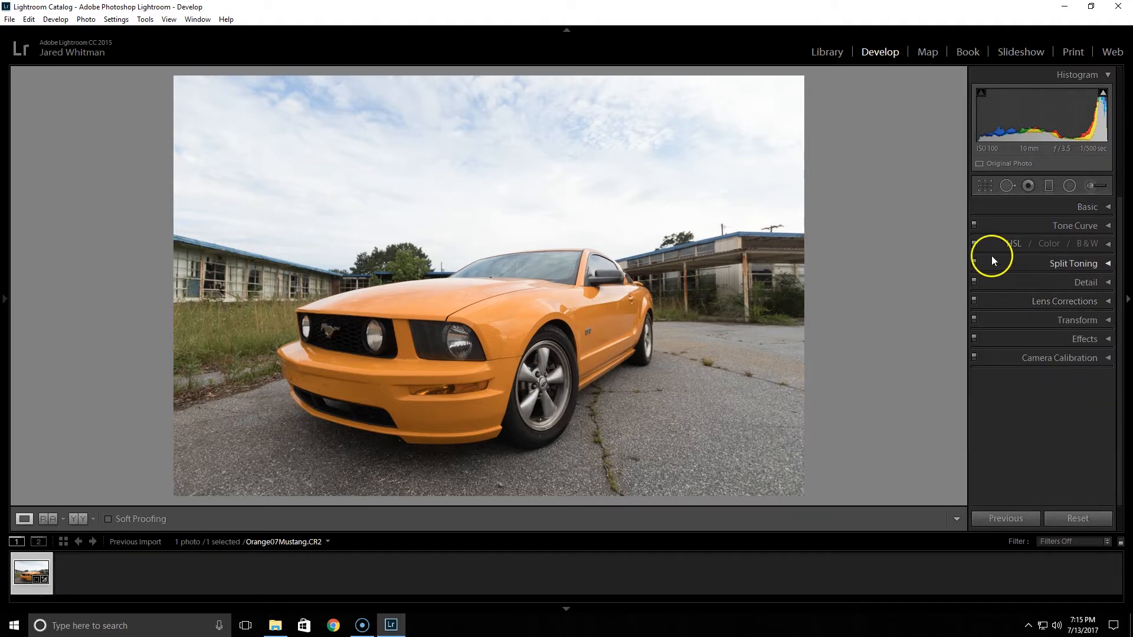
Set Highlights to -100 and raise Whites to +10, using the clipping preview to judge the whites.
click(1004, 207)
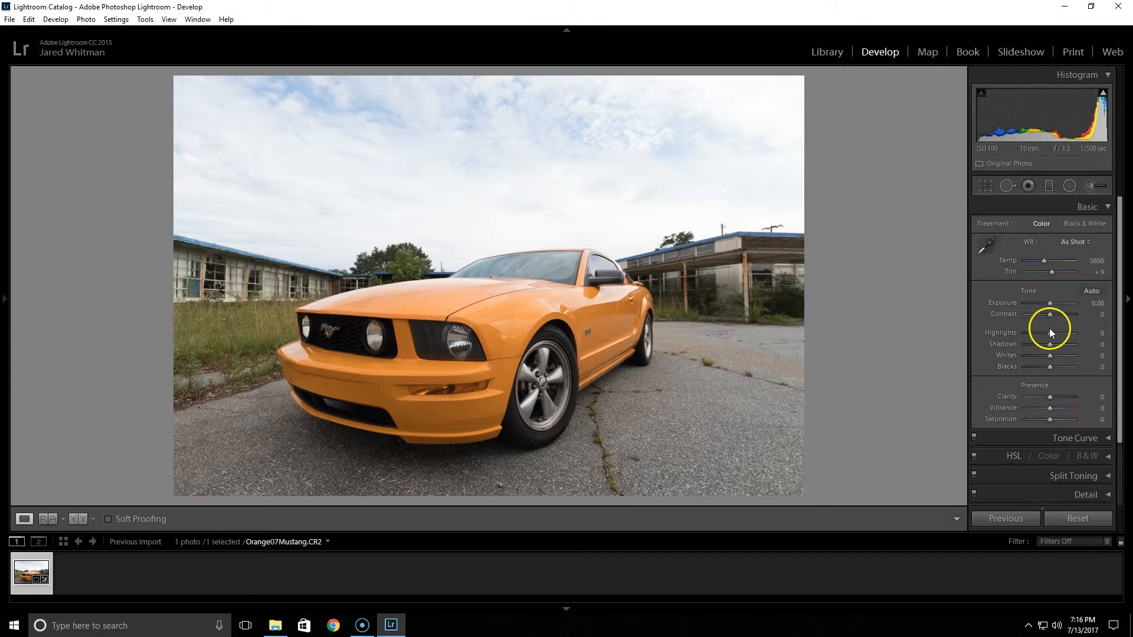
drag(1050, 332, 734, 357)
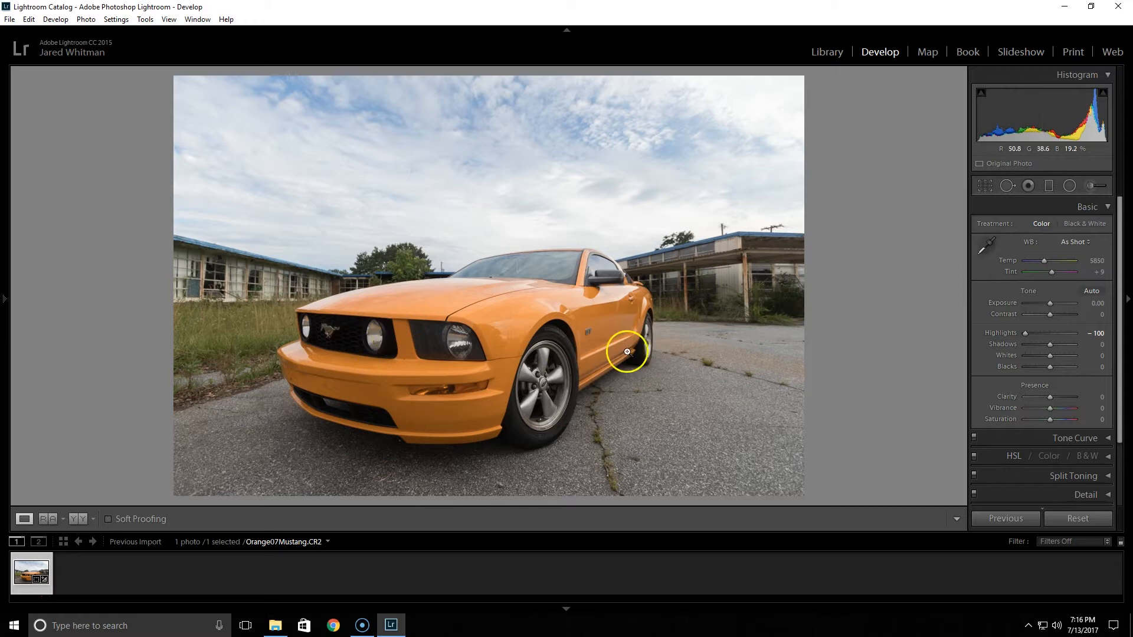
alt+click(1050, 357)
drag(1050, 357, 1053, 356)
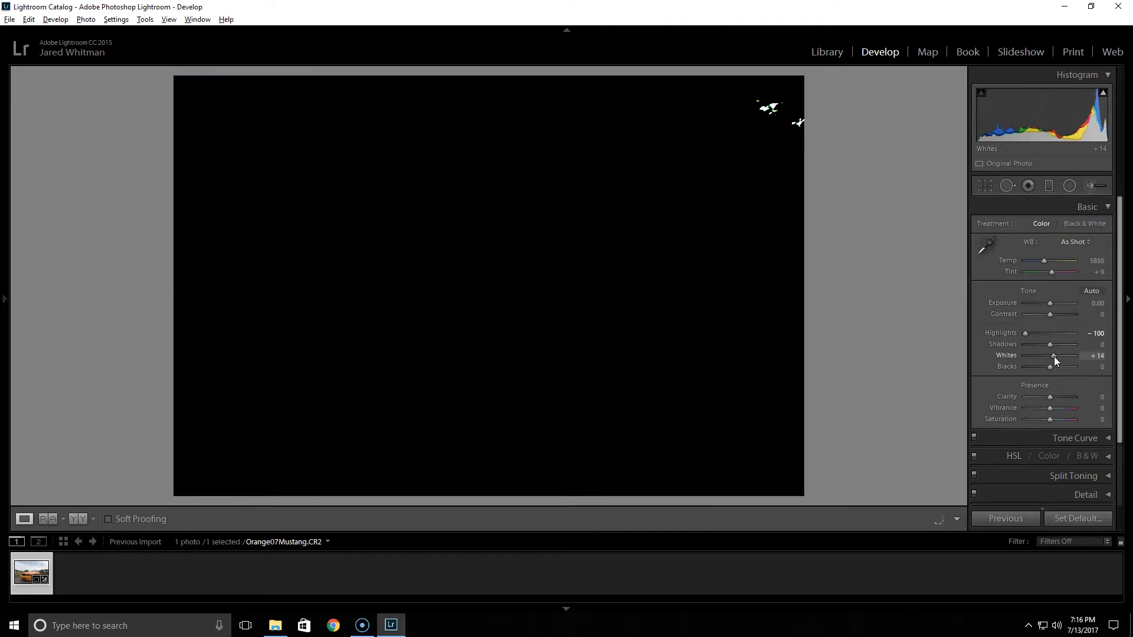
drag(1054, 357, 1054, 357)
drag(1053, 357, 1053, 357)
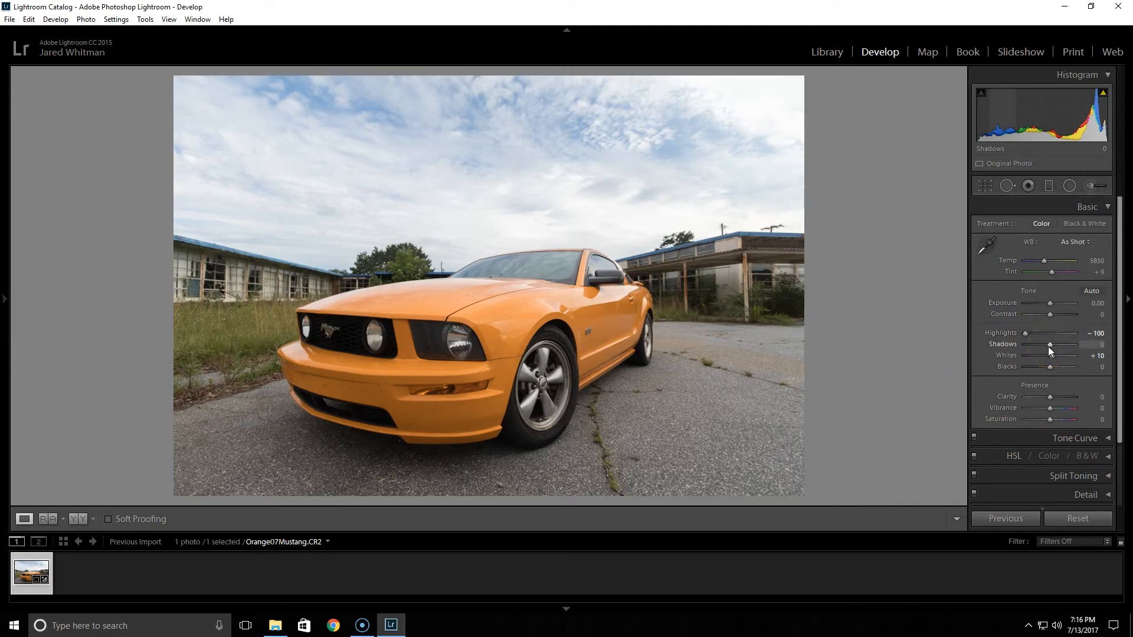
Inspect the dark grille up close, raise Shadows to +38 and lower Blacks slightly with the clipping preview.
click(330, 348)
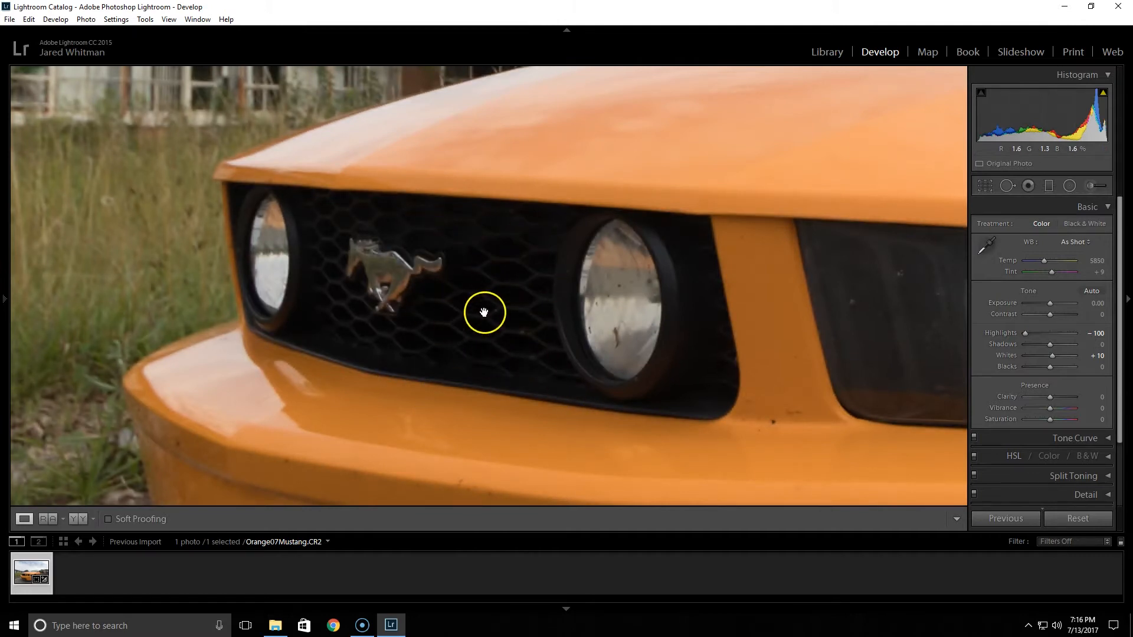
click(529, 306)
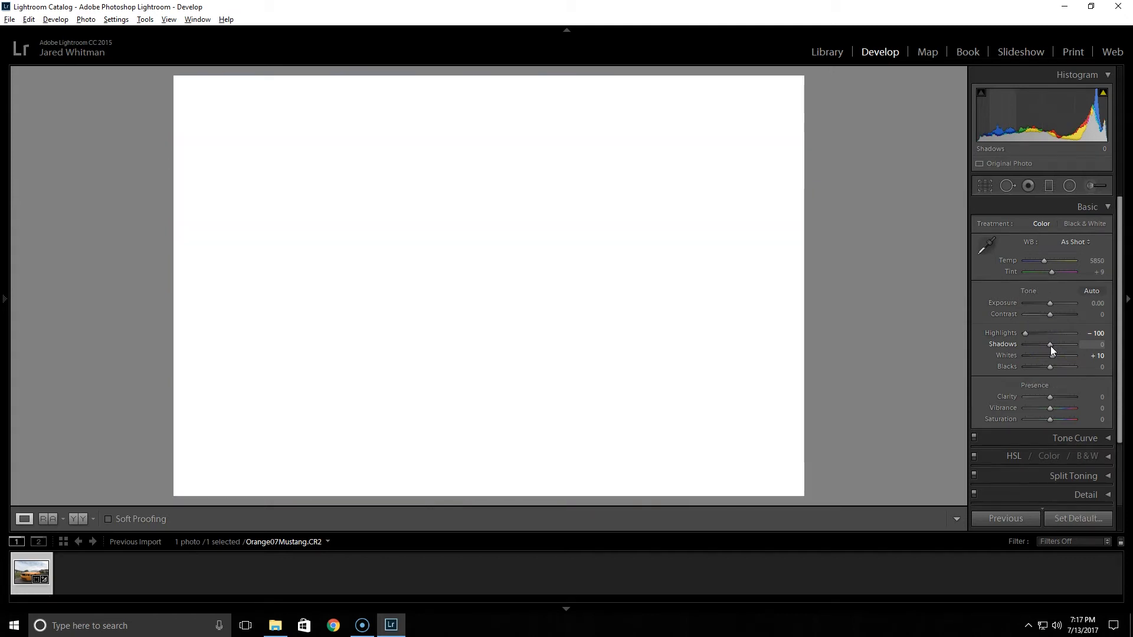
mouse_move(1050, 346)
mouse_down()
mouse_move(1068, 343)
mouse_move(991, 357)
mouse_move(1061, 346)
mouse_up()
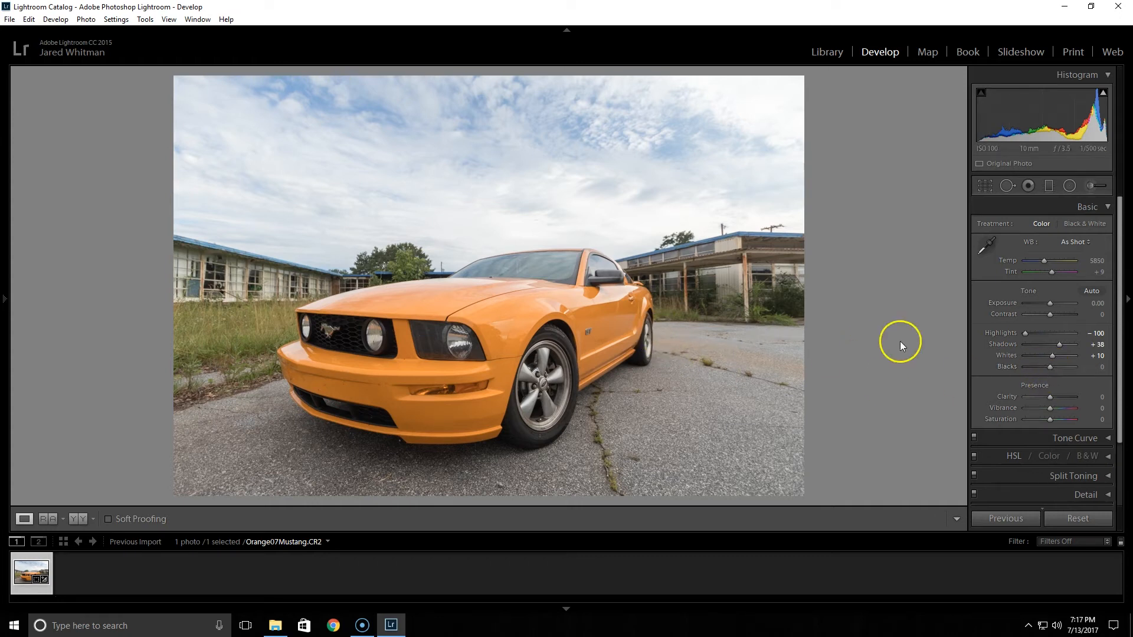
alt+click(1050, 368)
drag(1047, 369, 1048, 369)
click(1029, 210)
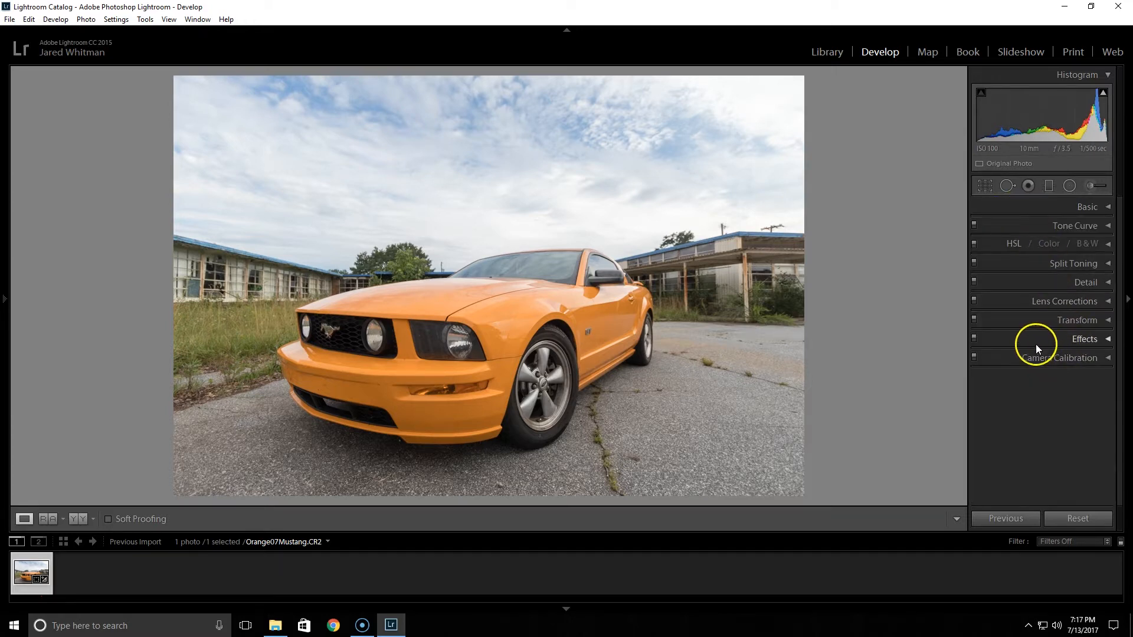
Set the Dehaze amount to +36 for the whole photo.
click(1017, 341)
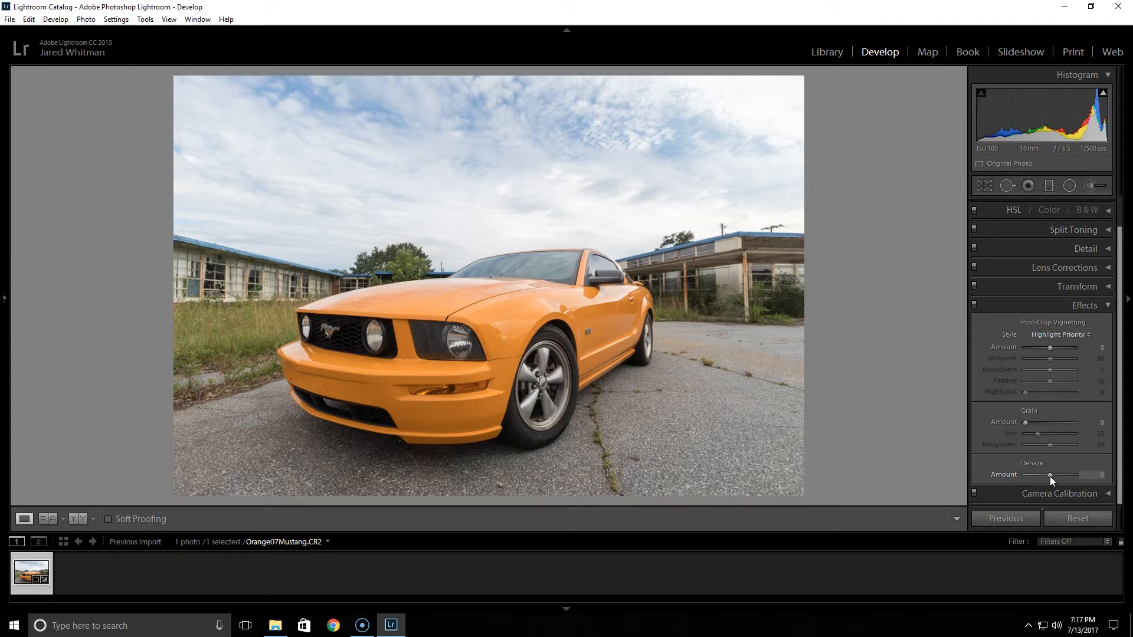
drag(1050, 476, 1059, 474)
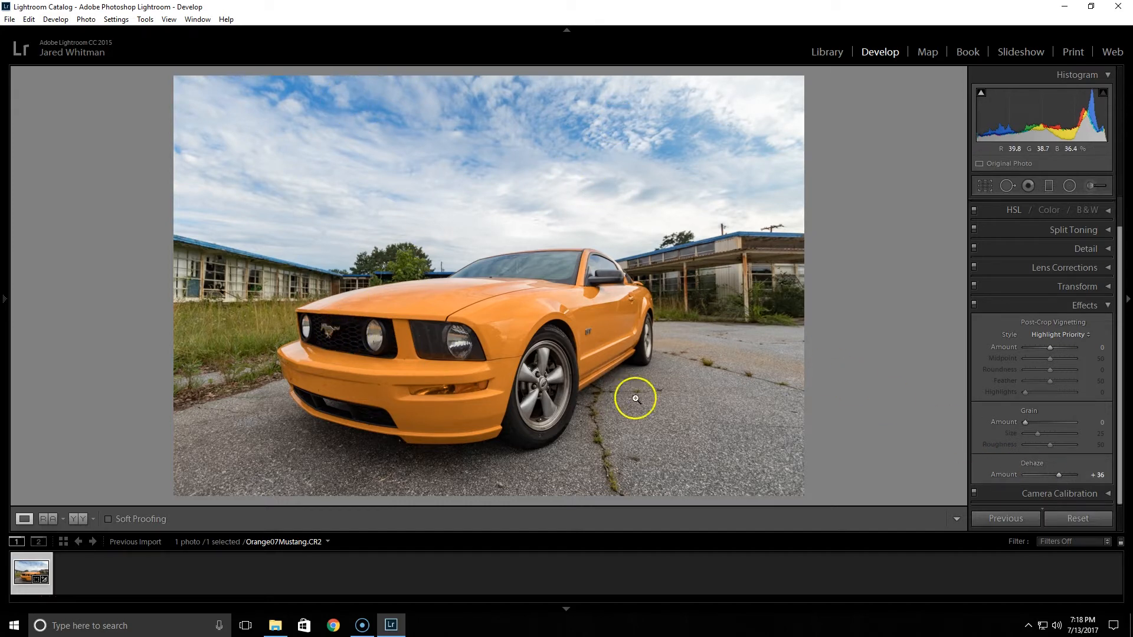
click(1028, 302)
Set Luminance noise reduction to 40 and inspect the car's bodywork up close.
click(1025, 282)
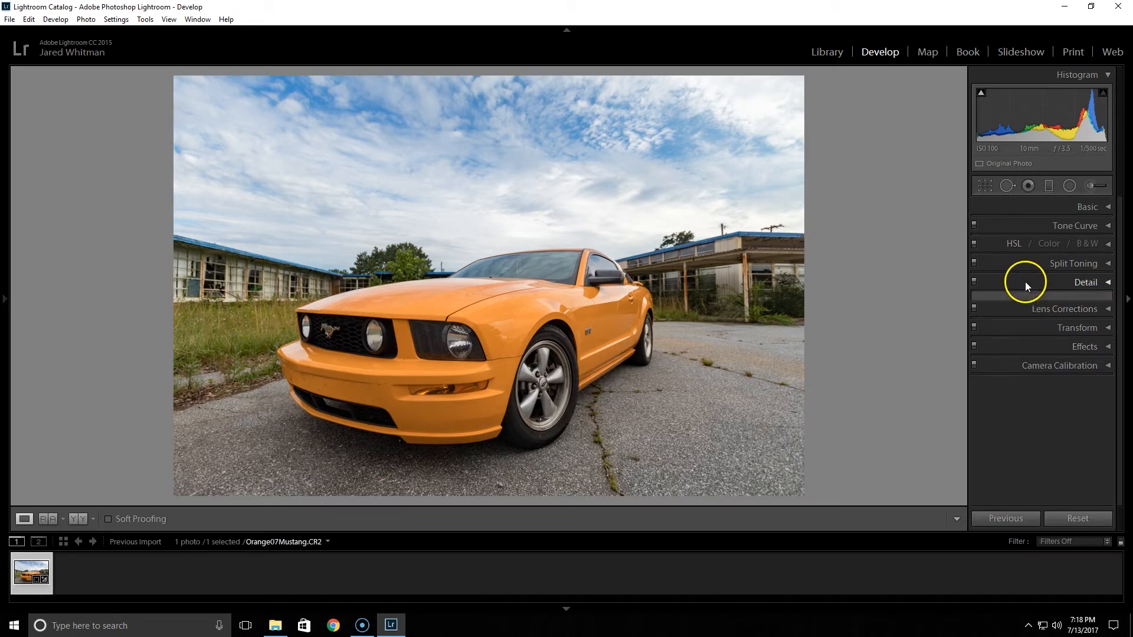
click(597, 316)
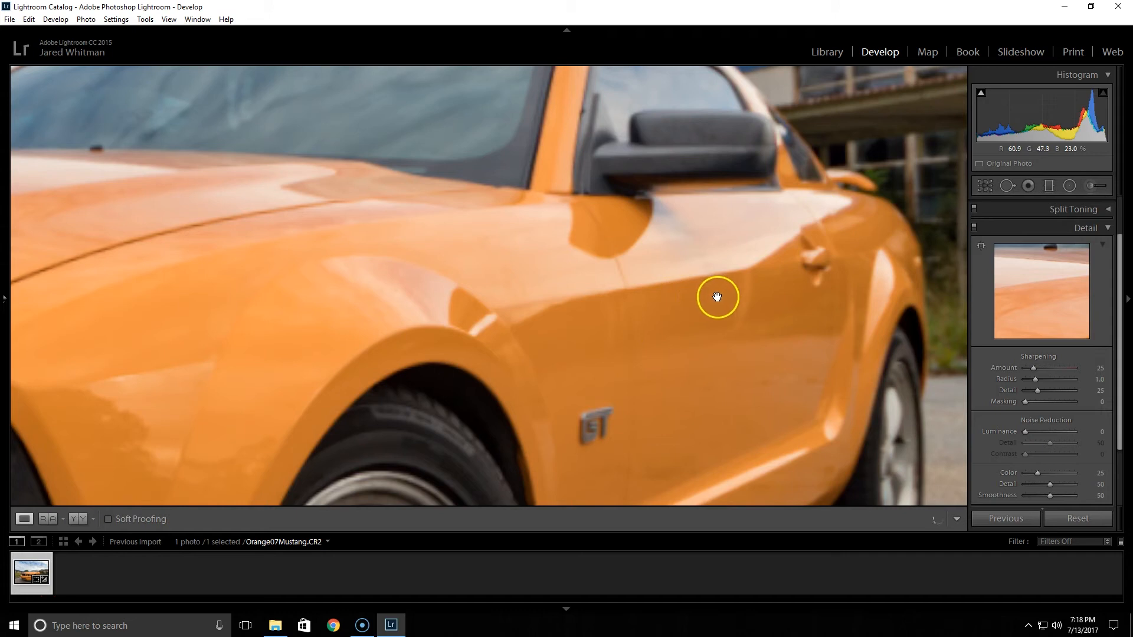
drag(761, 303, 651, 207)
click(1101, 367)
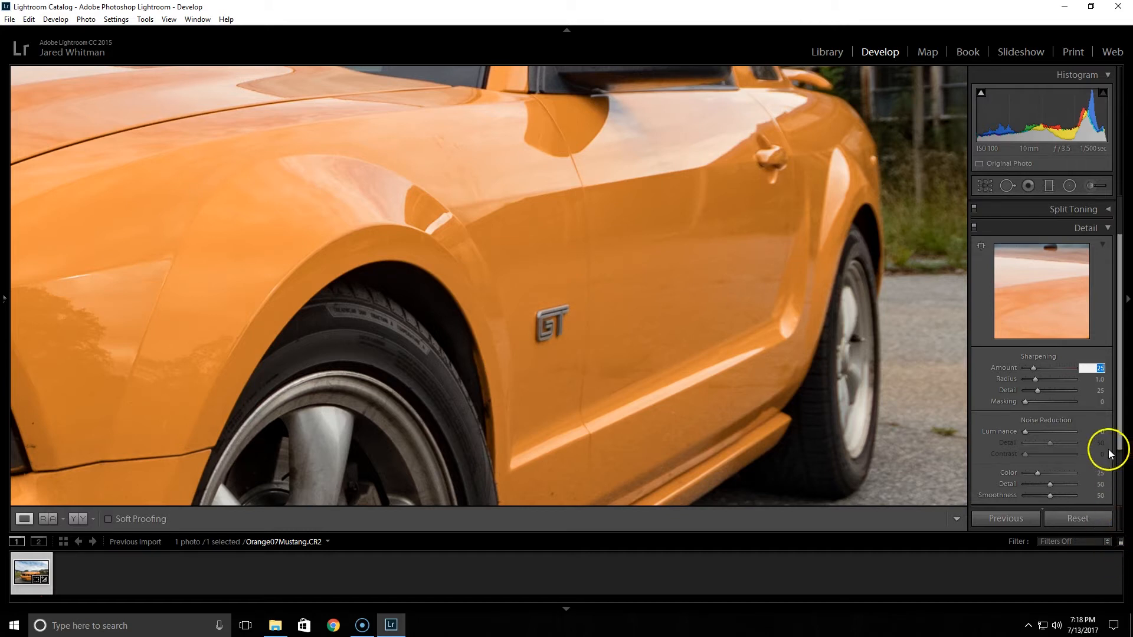
click(1101, 431)
text(40)
key(Return)
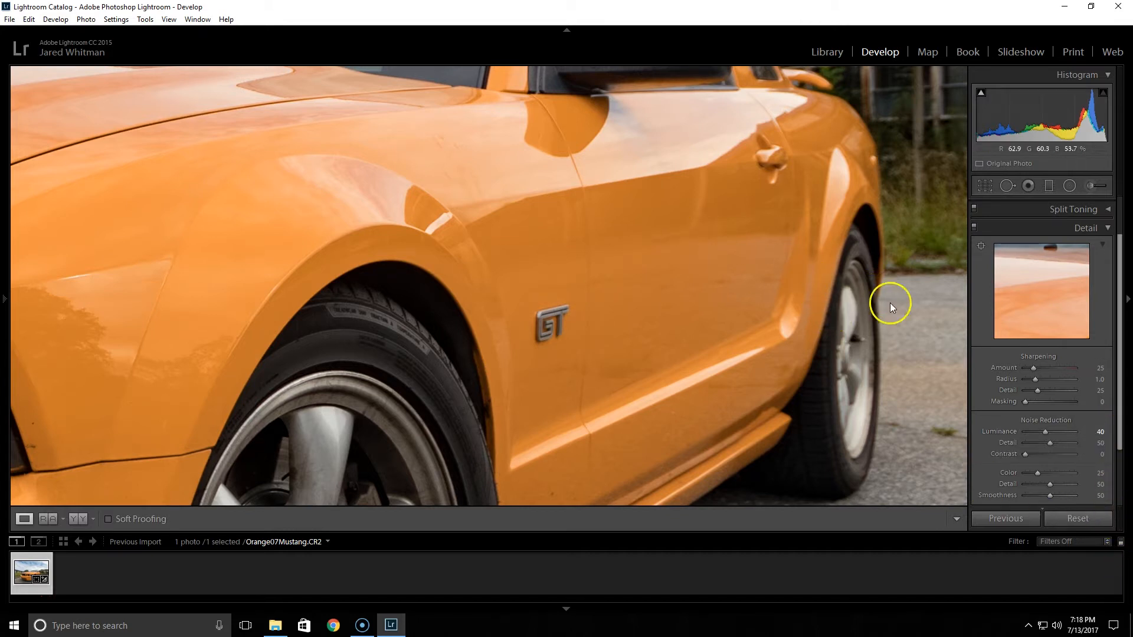
drag(387, 223, 648, 207)
drag(426, 224, 397, 265)
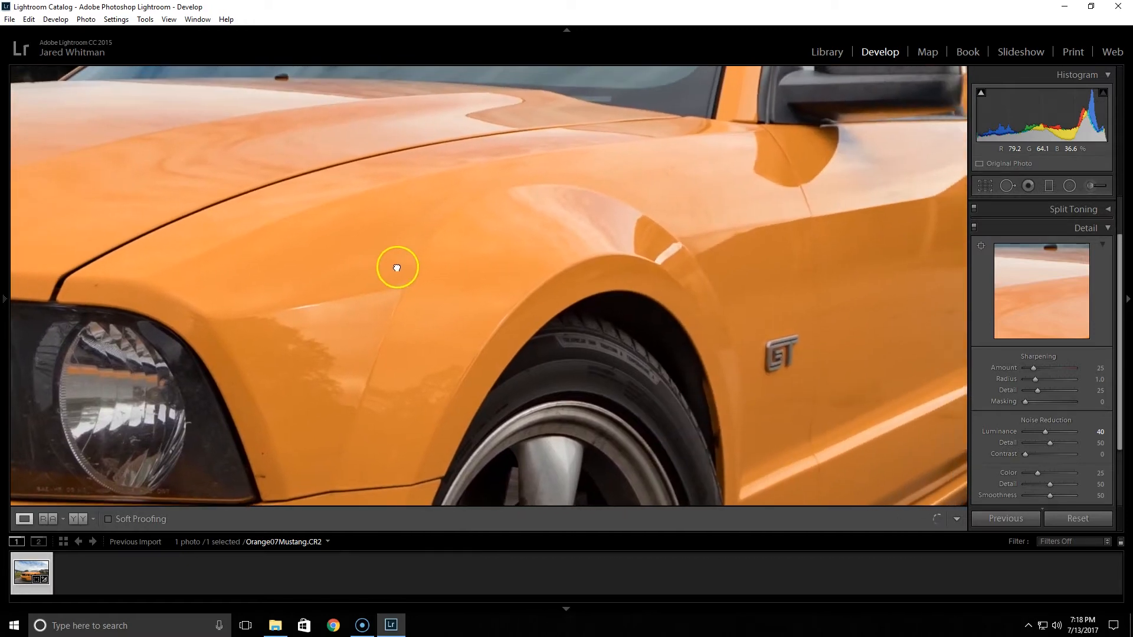
drag(688, 218, 486, 263)
click(507, 265)
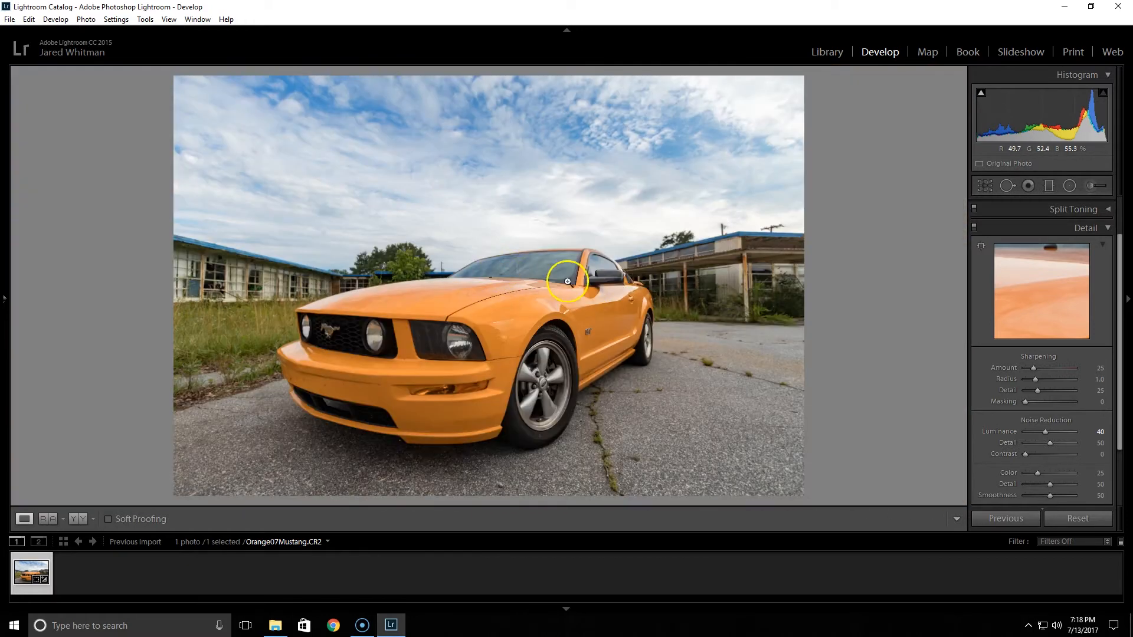
Set the Sharpening amount to 70 and check the result up close on the car's fender and door.
click(1095, 369)
text(70)
key(Return)
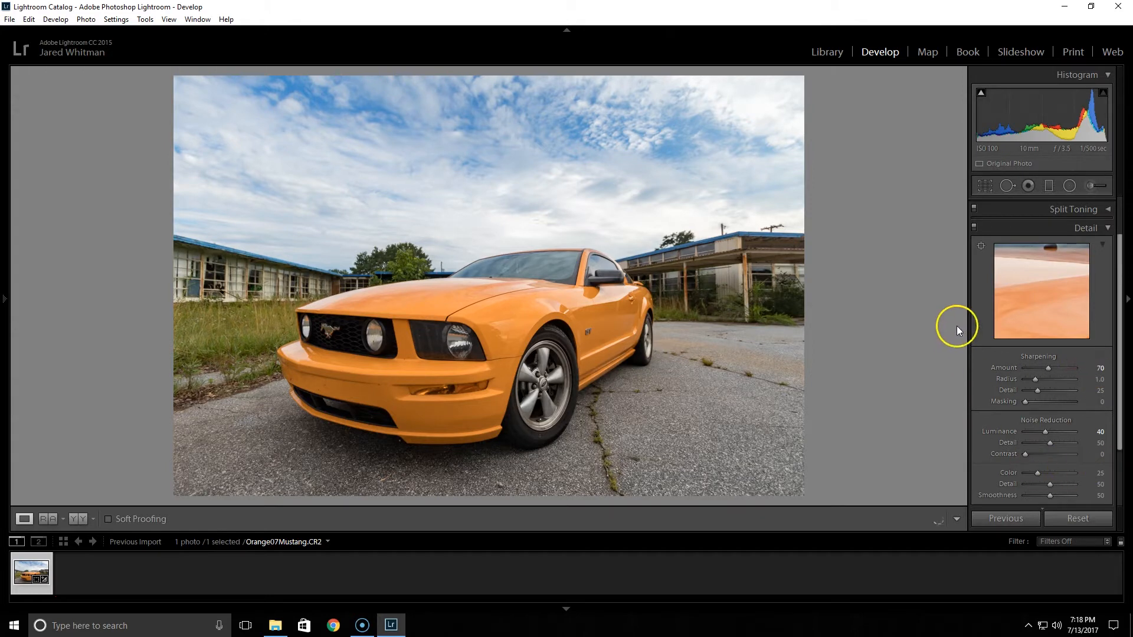
click(511, 324)
drag(602, 215, 358, 253)
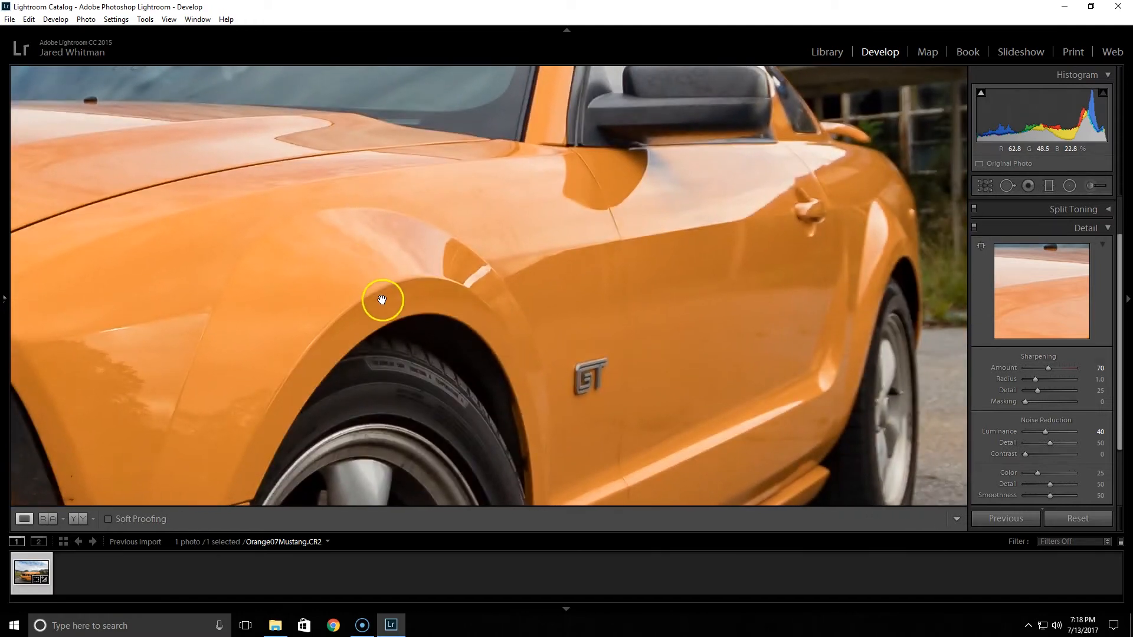
drag(357, 303, 530, 223)
click(530, 223)
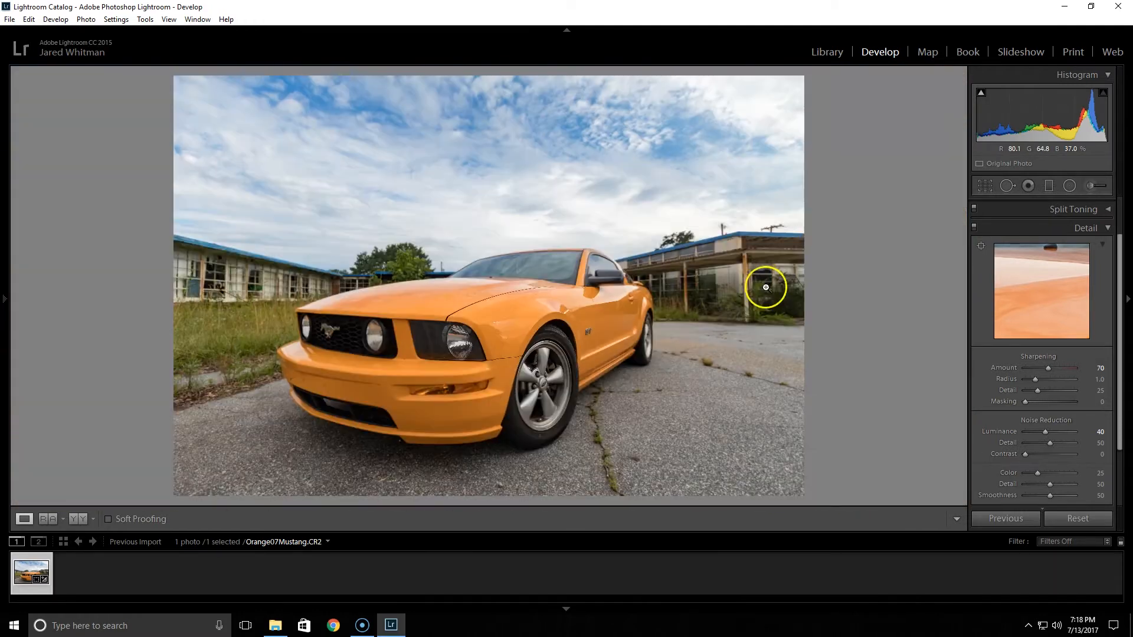
click(1053, 226)
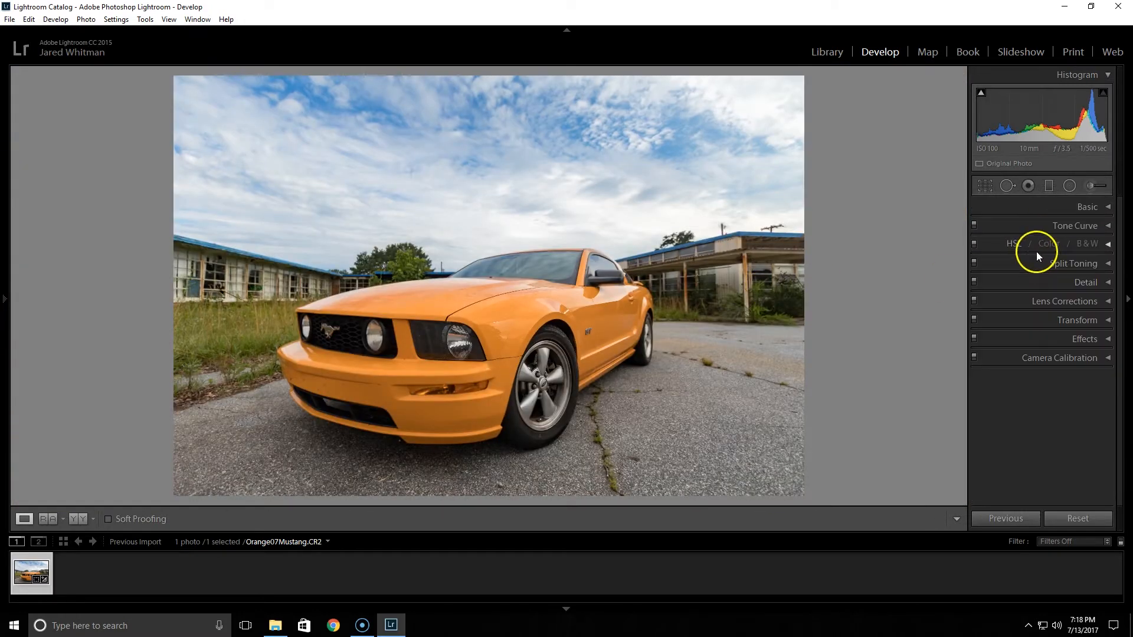
Add a shadow point and a highlight point to the RGB tone curve and slightly lift its black endpoint.
click(1001, 222)
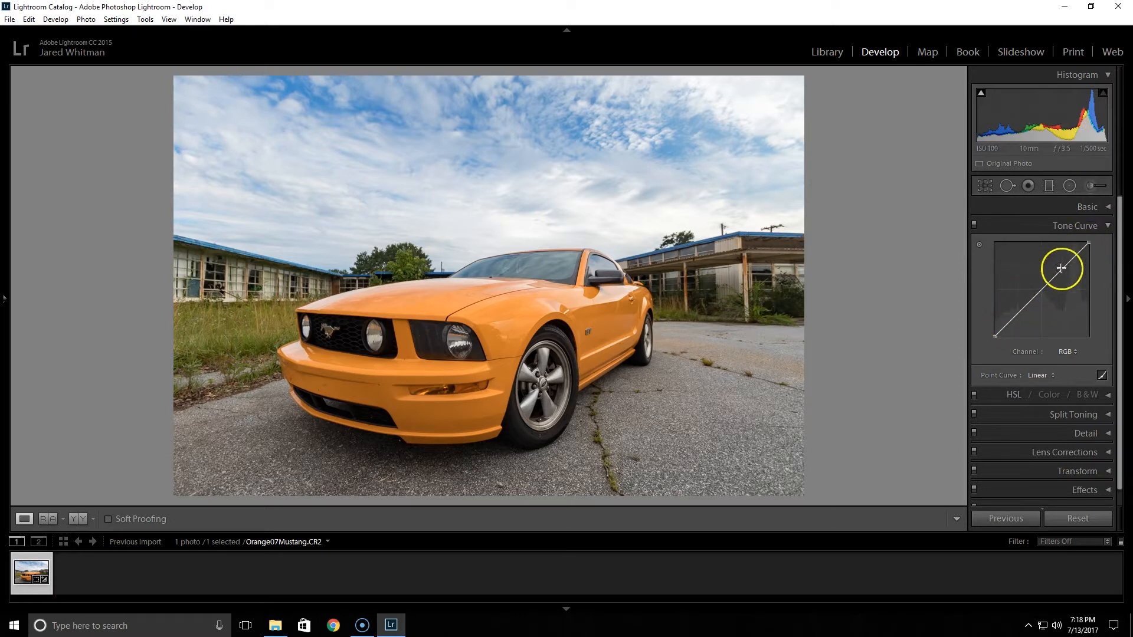
click(1019, 313)
click(1066, 267)
mouse_move(993, 338)
mouse_down()
mouse_move(987, 330)
mouse_move(983, 350)
mouse_up()
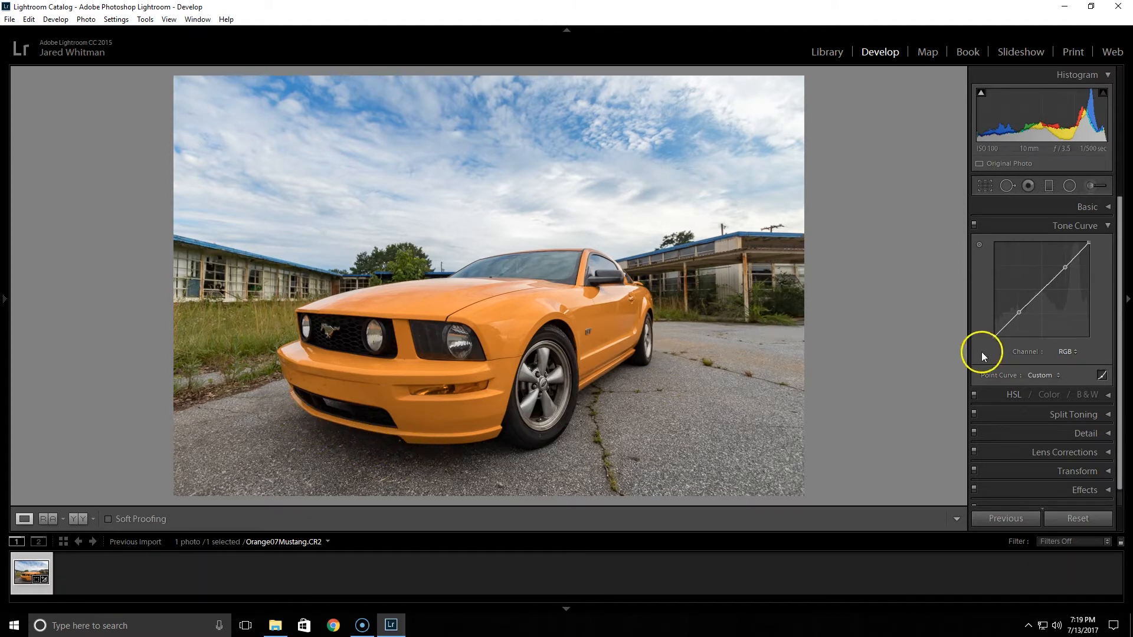
drag(994, 338, 974, 332)
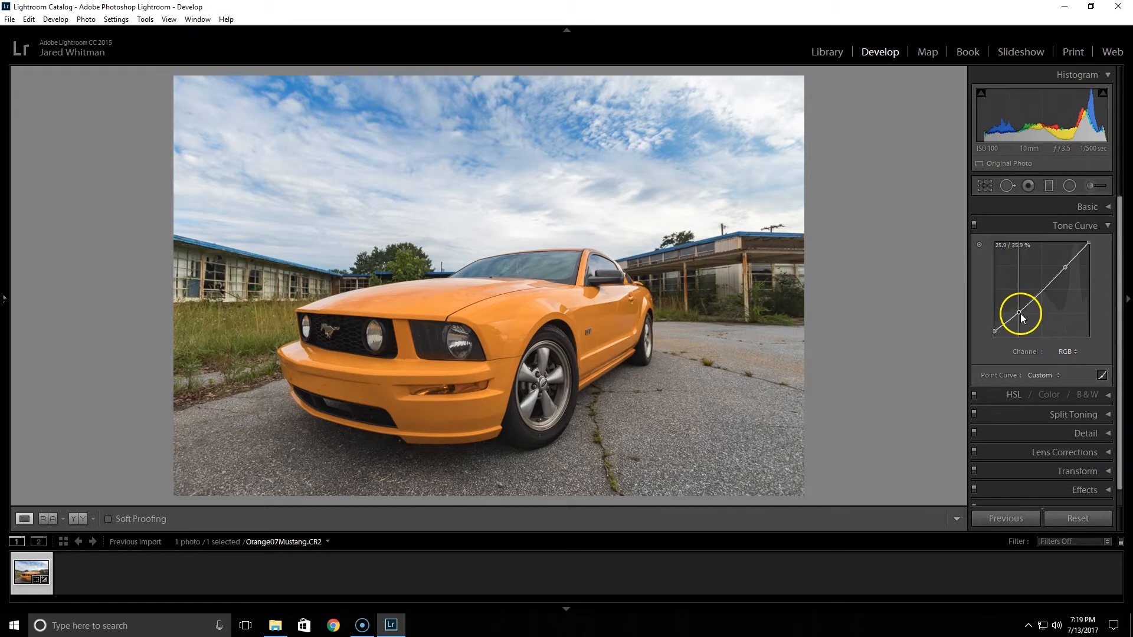
Lower the curve's shadow point and raise its highlight point into a gentle S-curve, checking the grille and headlights up close.
drag(1020, 313, 1017, 317)
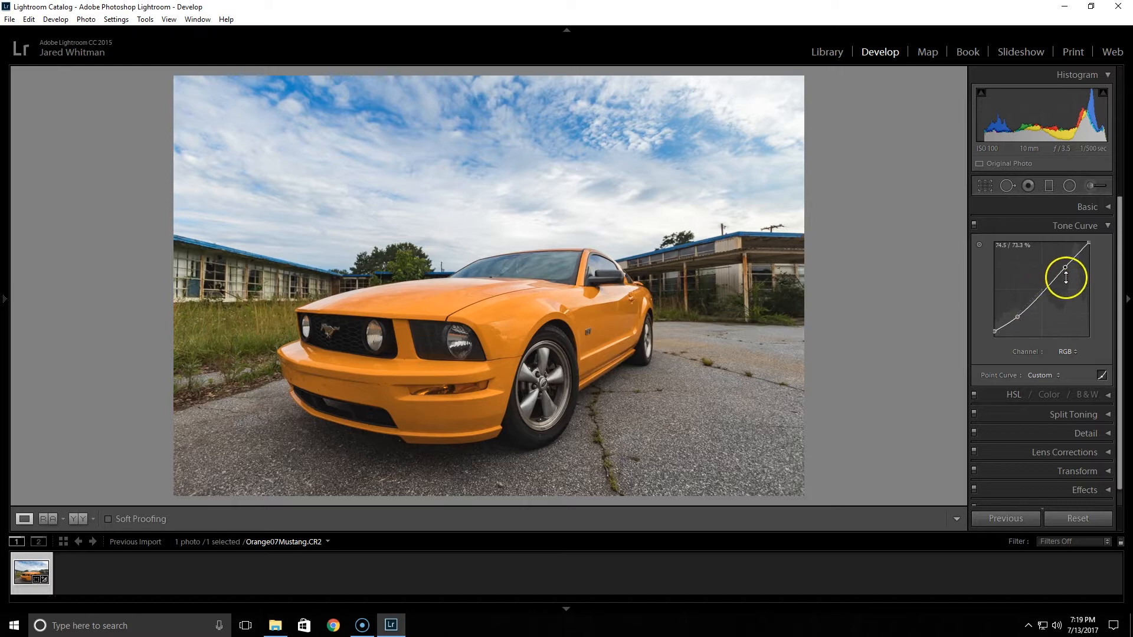
drag(1067, 268, 1064, 263)
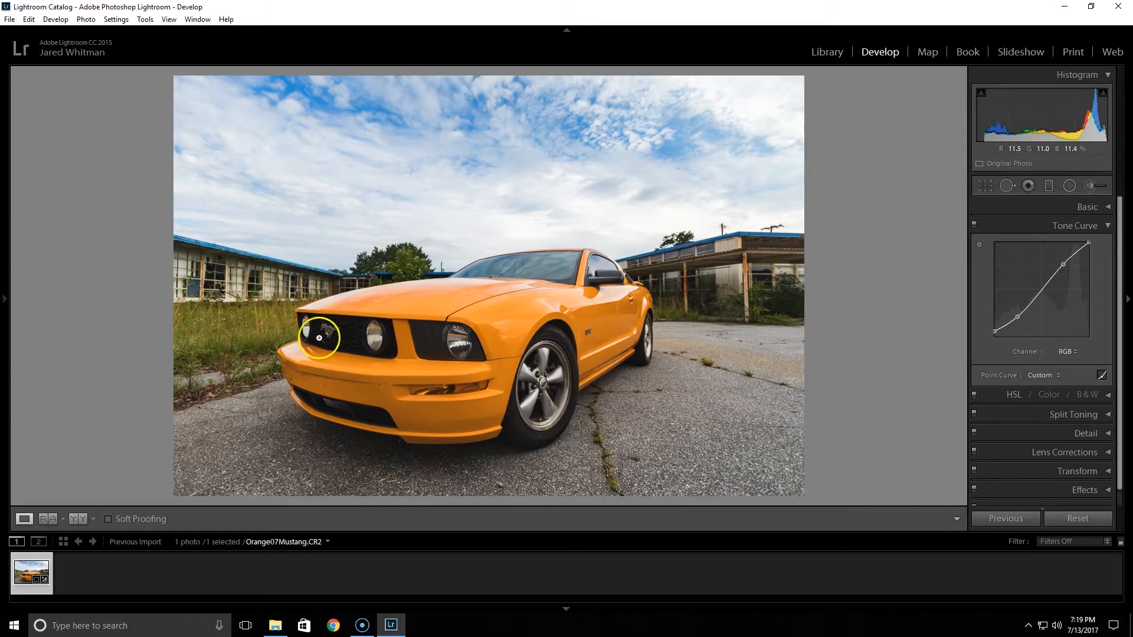
click(347, 332)
drag(594, 379, 503, 275)
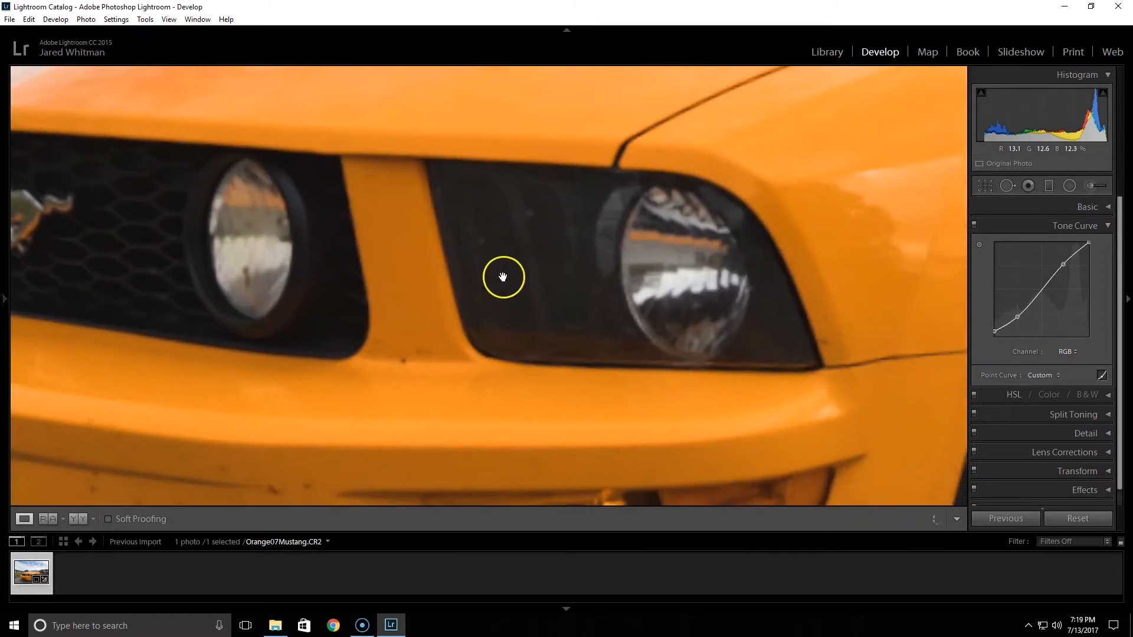
click(535, 351)
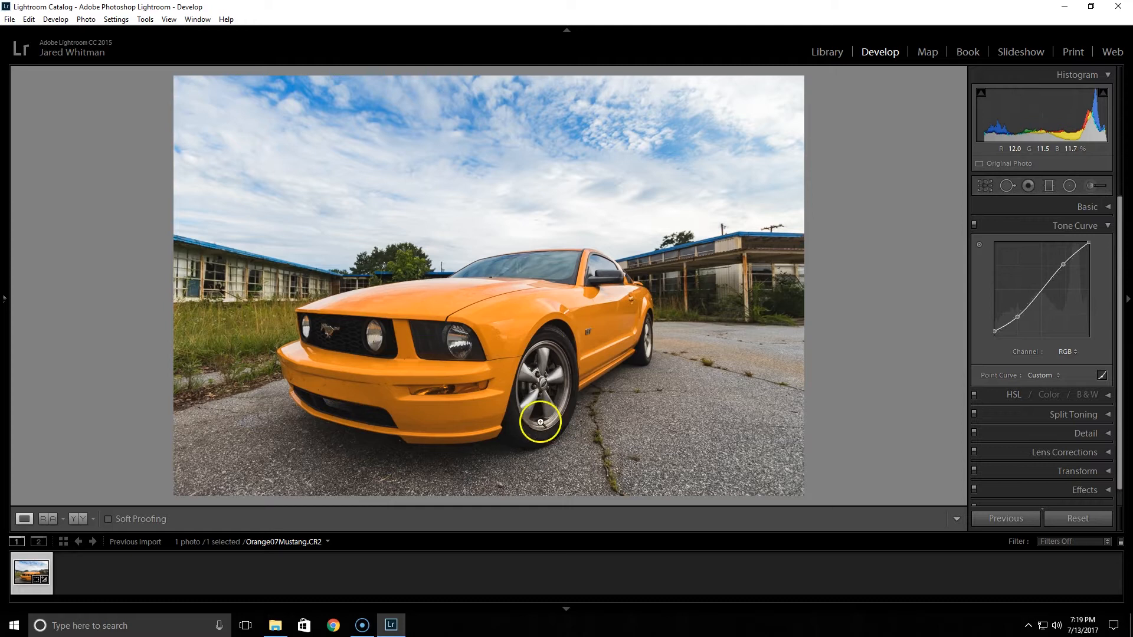
click(1025, 228)
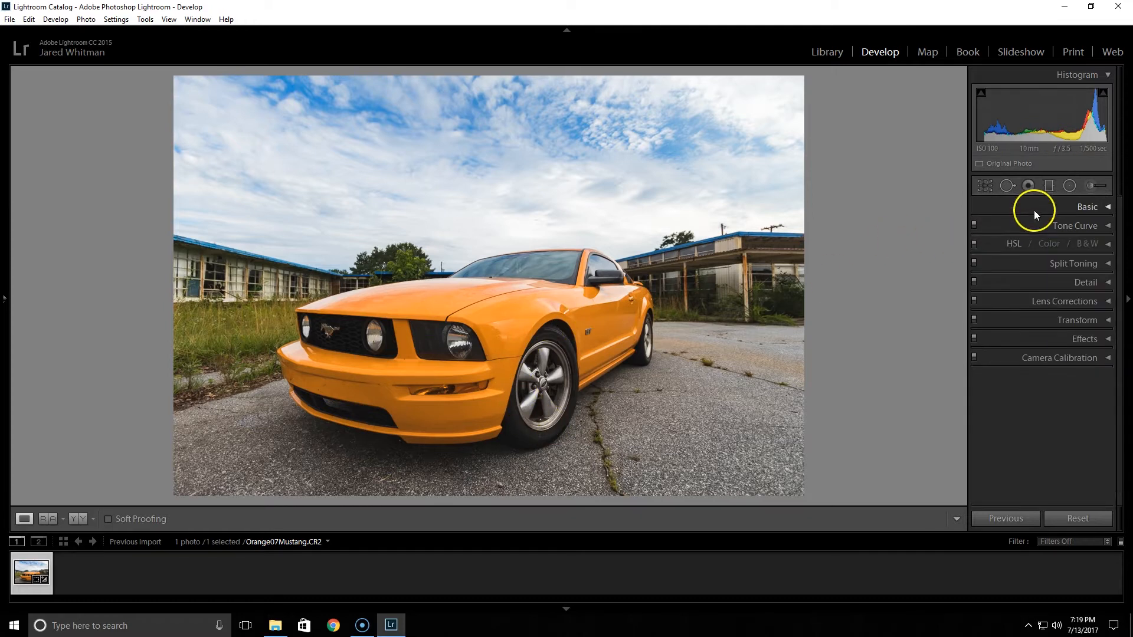
Set Clarity to +24, comparing against the +100 extreme on the whole photo and on the grille up close.
click(1035, 211)
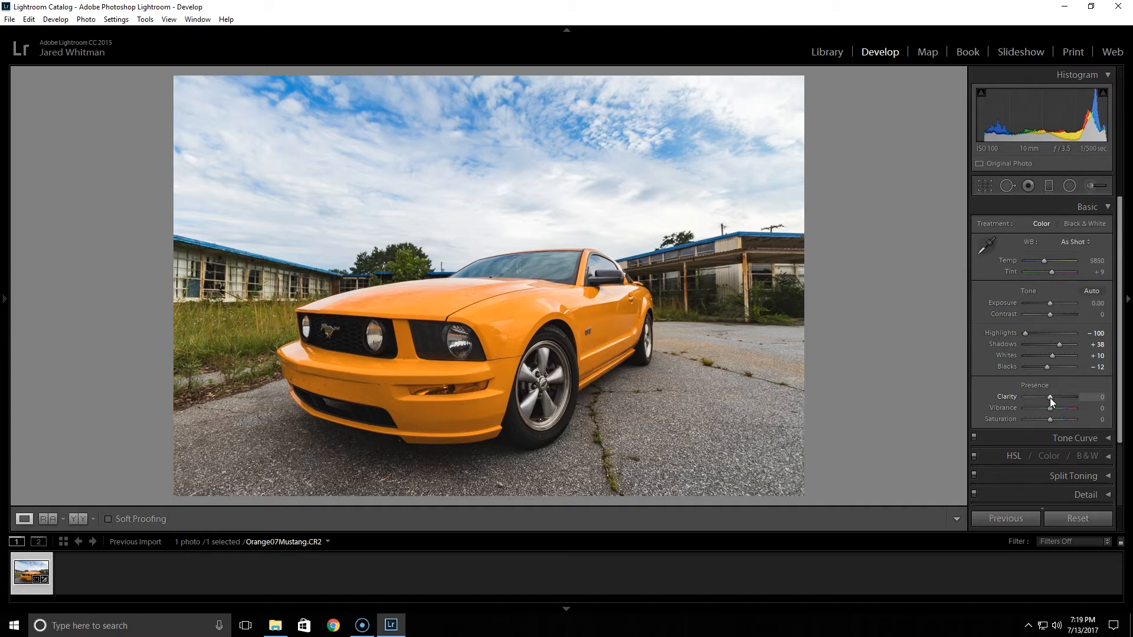
drag(1050, 398, 1120, 391)
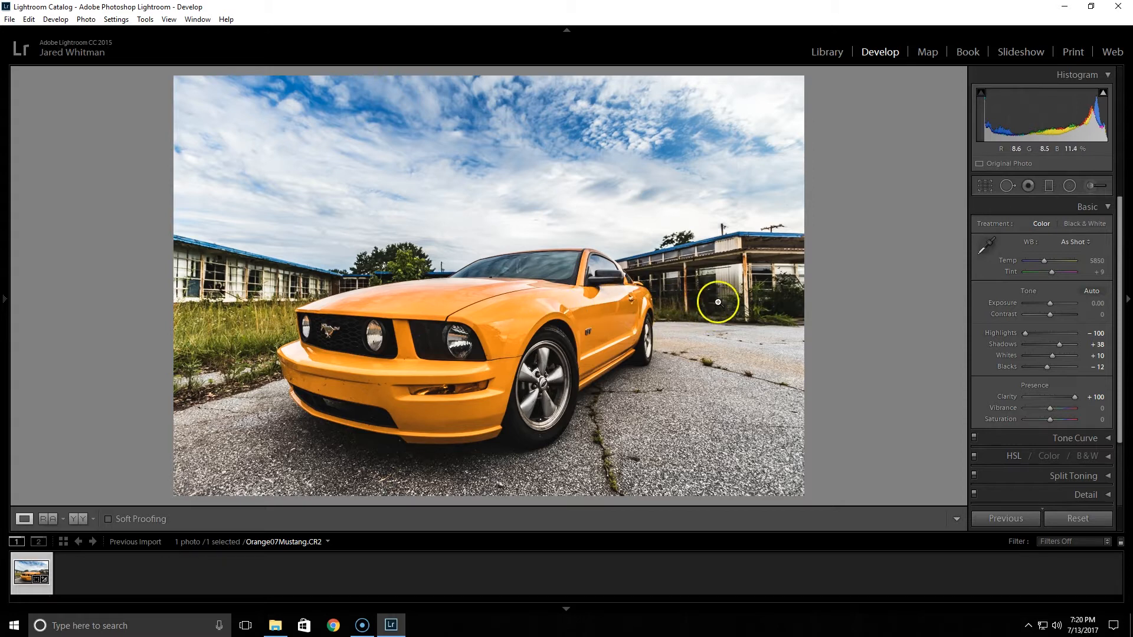
drag(1074, 397, 1060, 397)
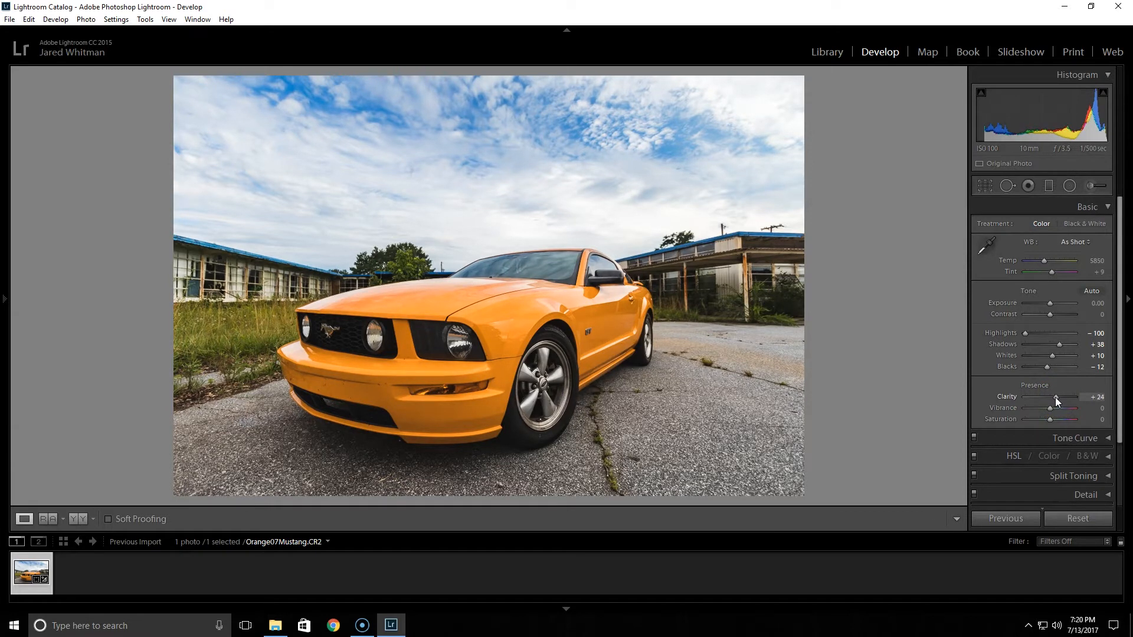
drag(1053, 397, 1053, 398)
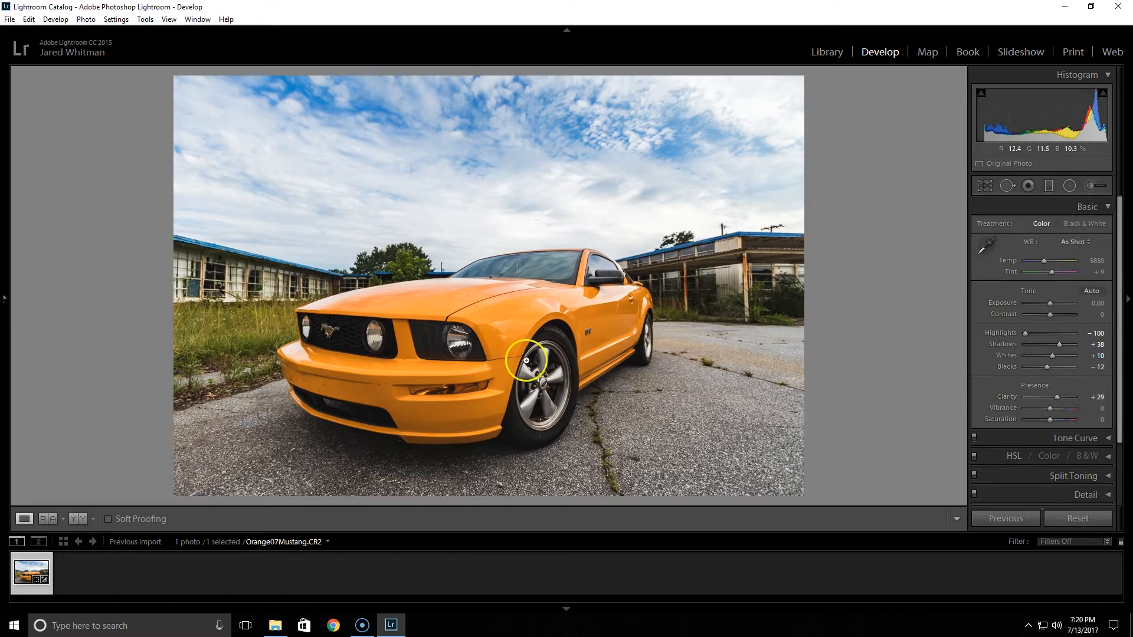
click(353, 352)
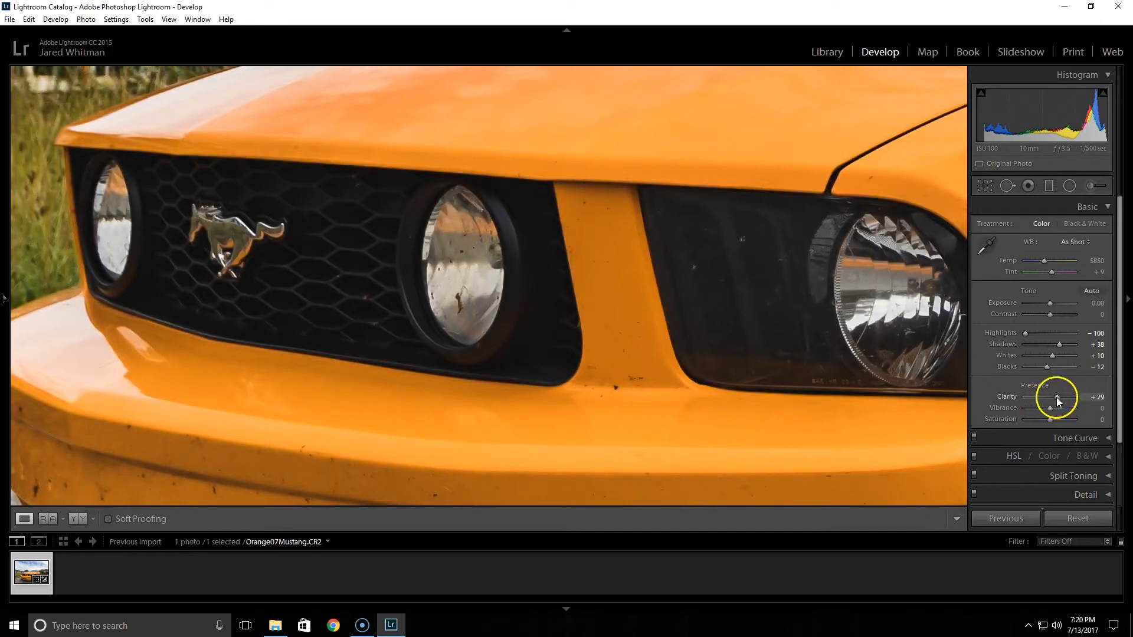
drag(1057, 399, 1131, 404)
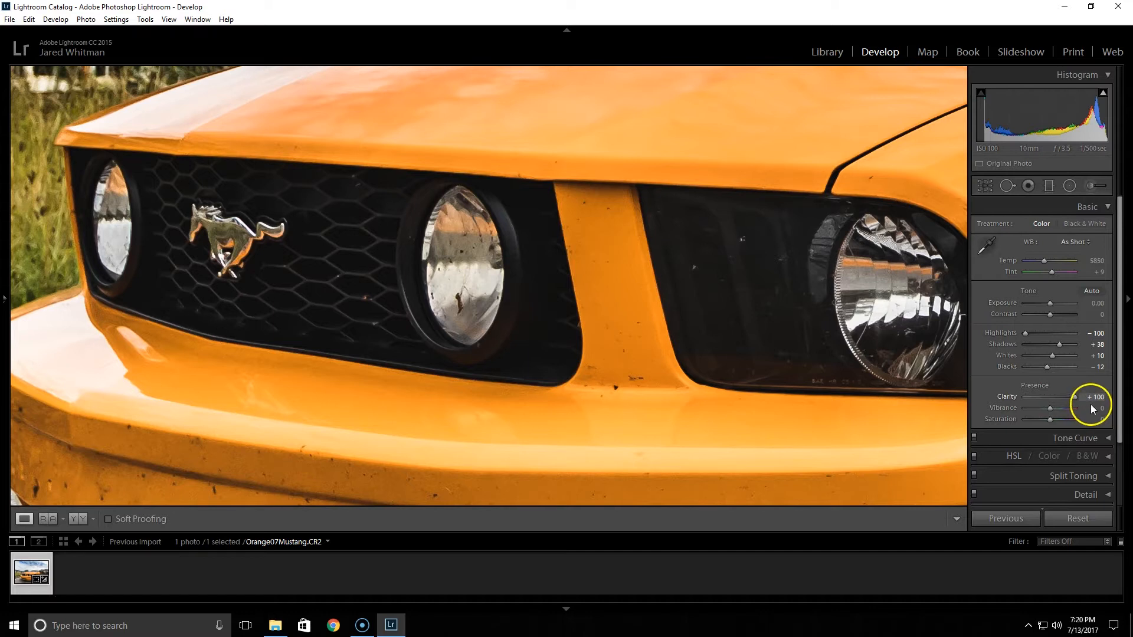
mouse_move(1078, 402)
mouse_down()
mouse_move(1048, 399)
mouse_move(1096, 401)
mouse_move(1061, 400)
mouse_up()
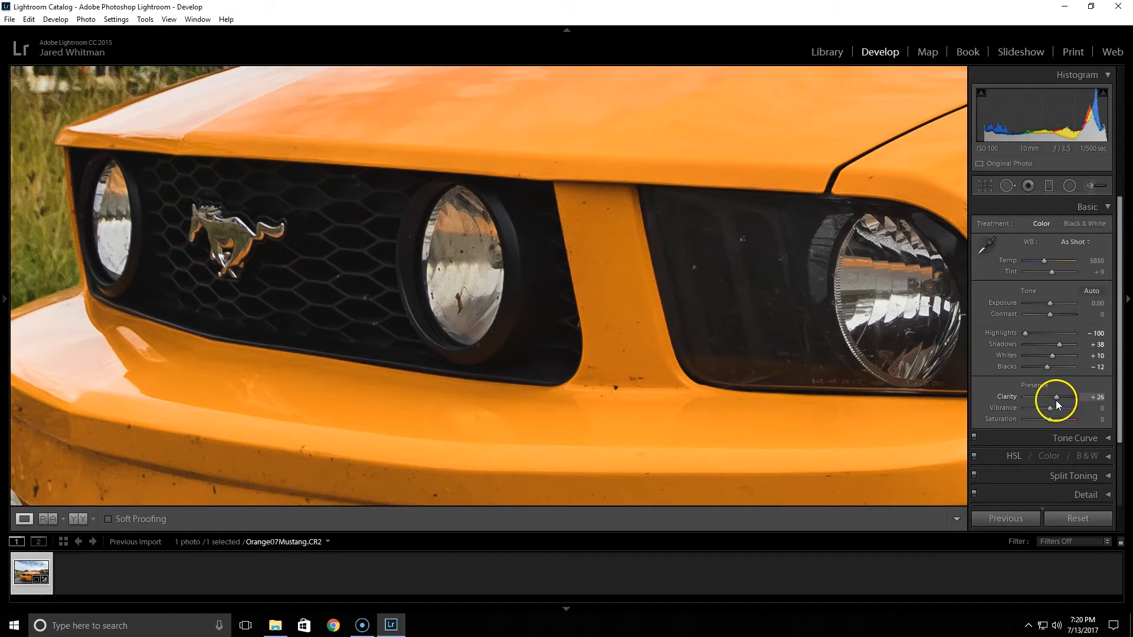
click(620, 331)
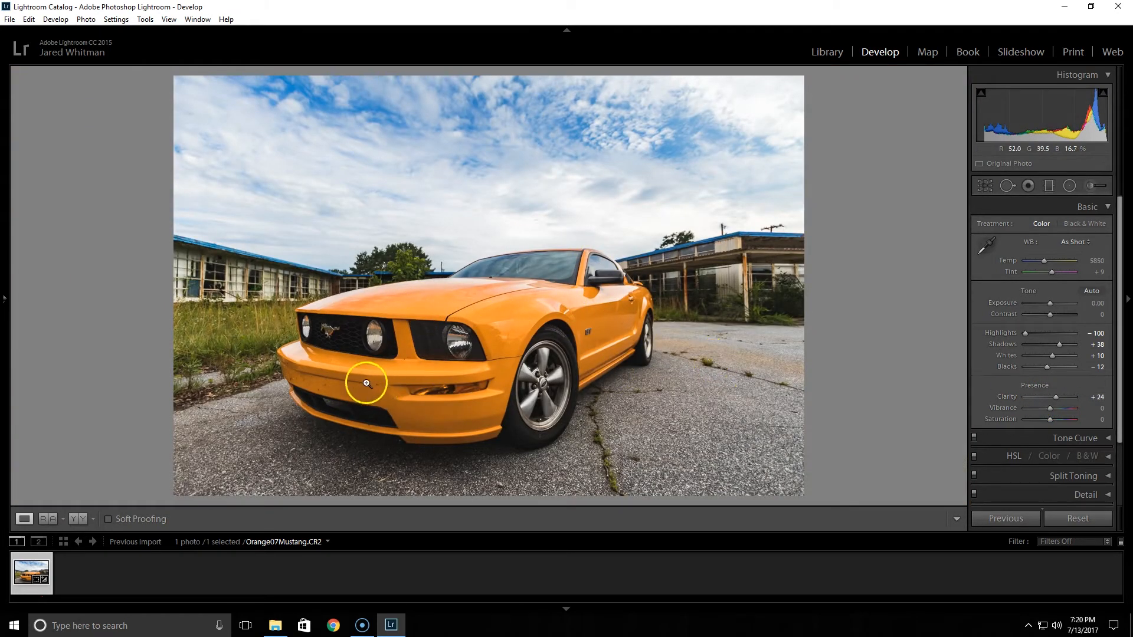
click(416, 412)
click(417, 411)
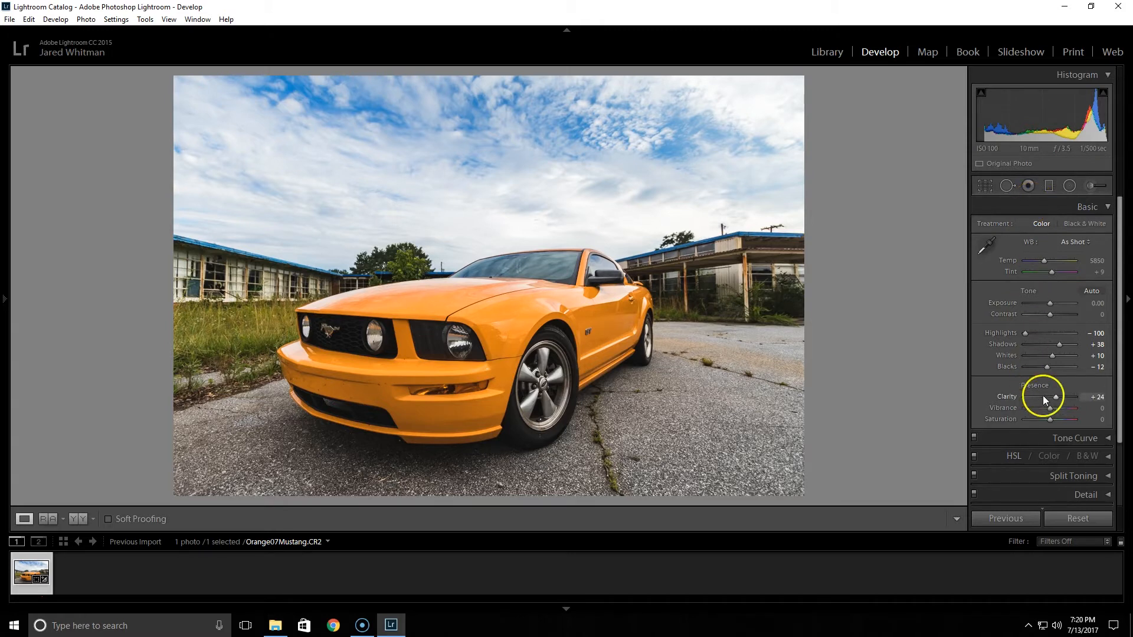
Set Vibrance to +29 and reset Contrast to 0.
drag(1048, 409, 1057, 409)
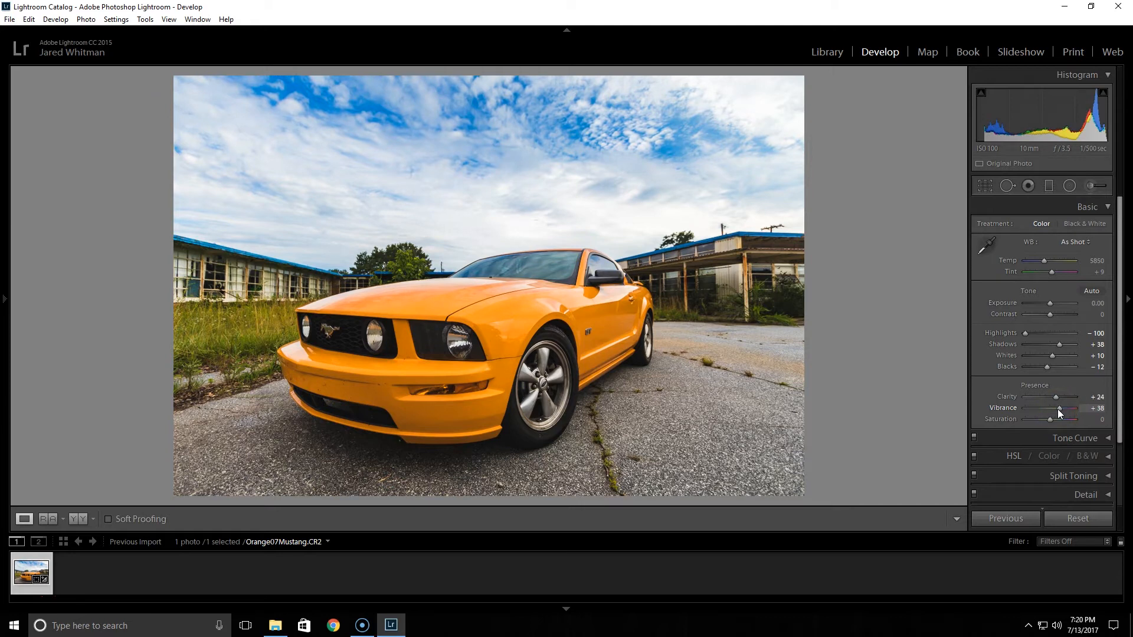
mouse_move(1057, 409)
mouse_down()
mouse_move(1044, 413)
mouse_move(1057, 413)
mouse_up()
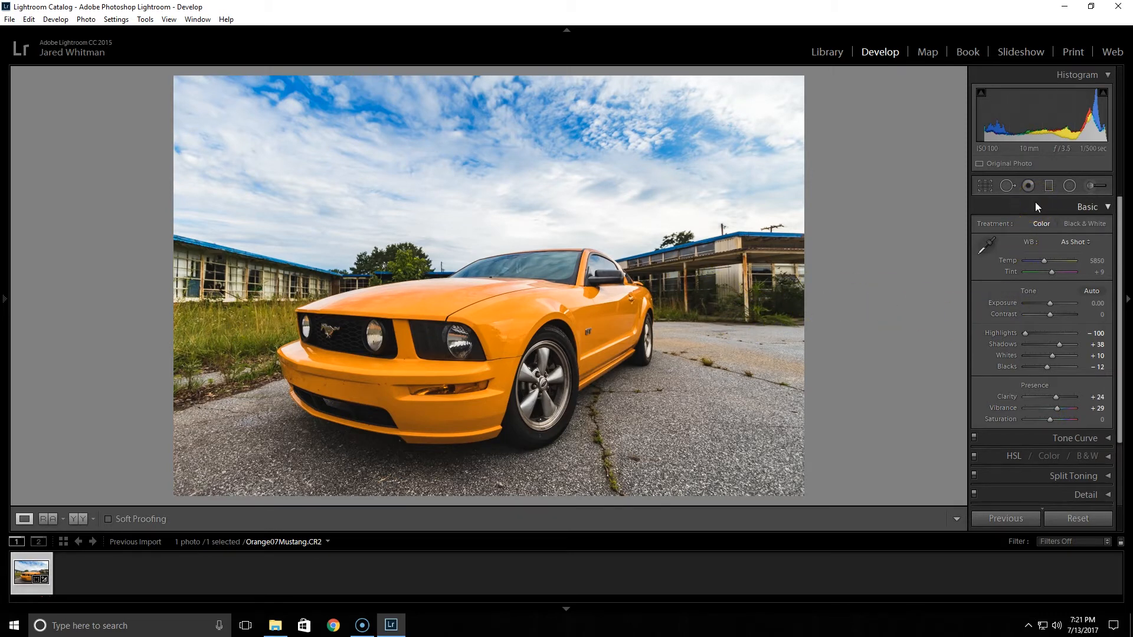
click(1047, 318)
drag(1050, 315, 1008, 314)
double_click(1008, 314)
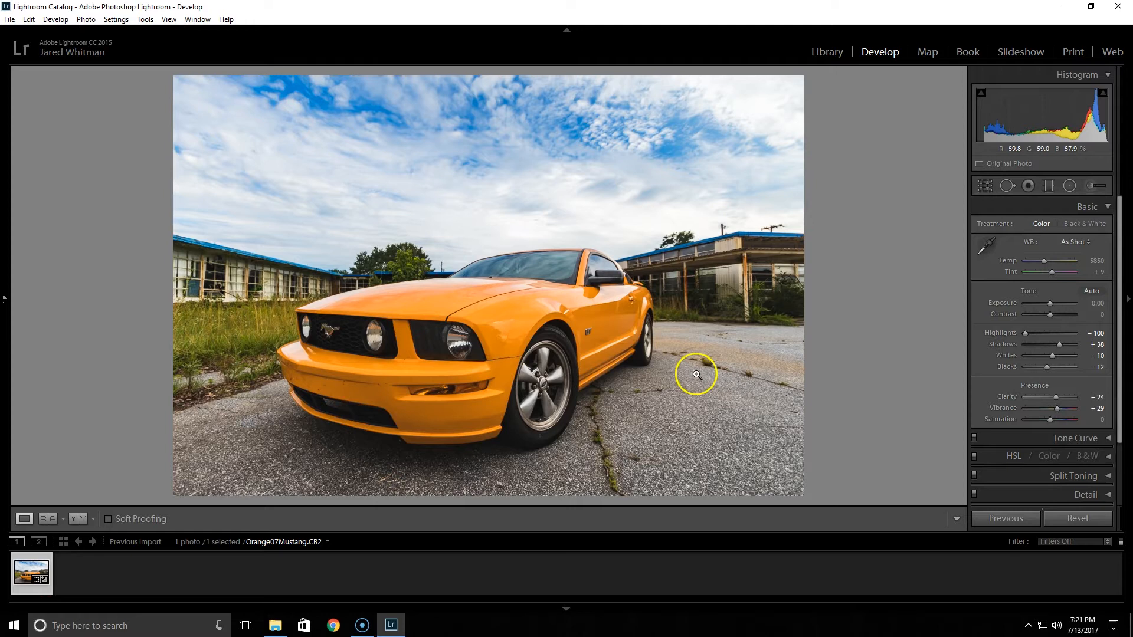
click(1036, 206)
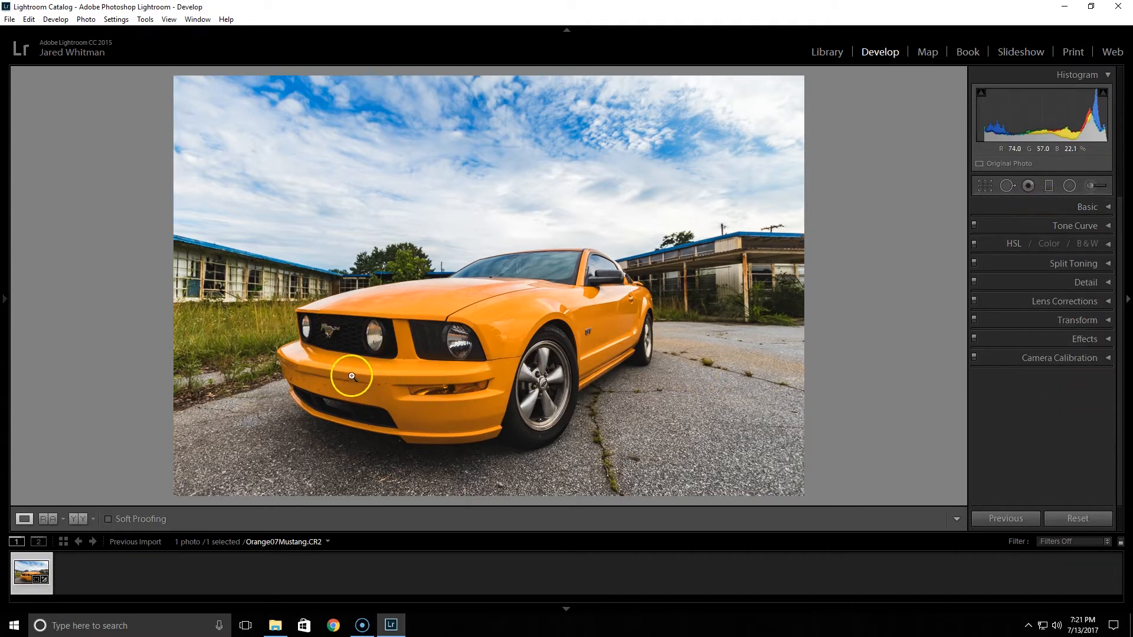
Inspect the front bumper up close and open the photo for editing in Adobe Photoshop.
click(313, 394)
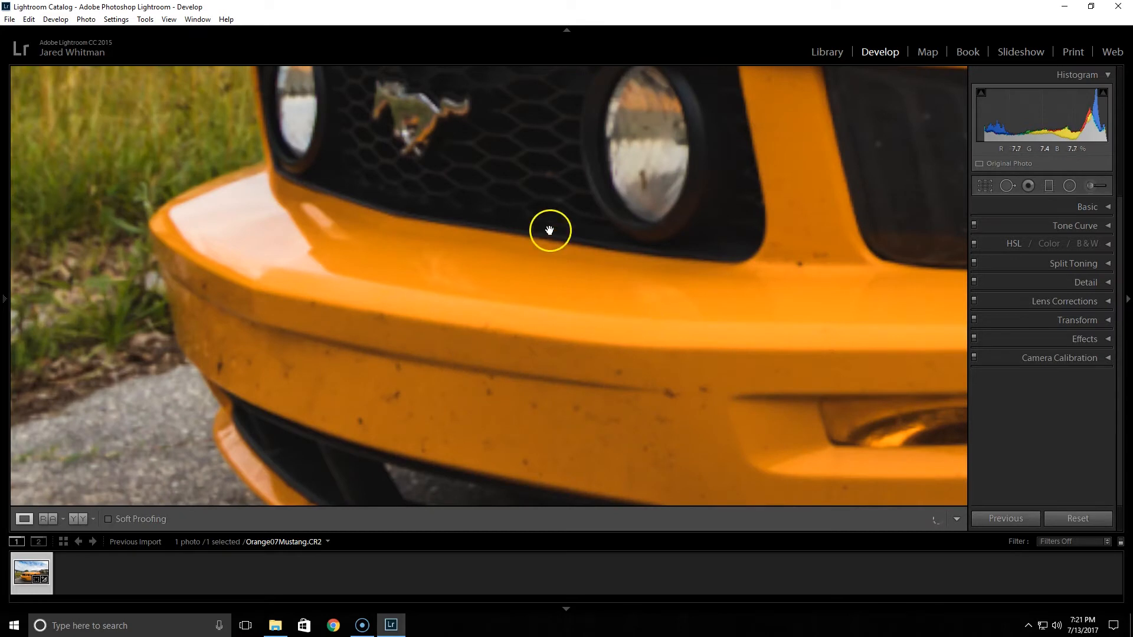
drag(784, 397, 561, 268)
click(557, 263)
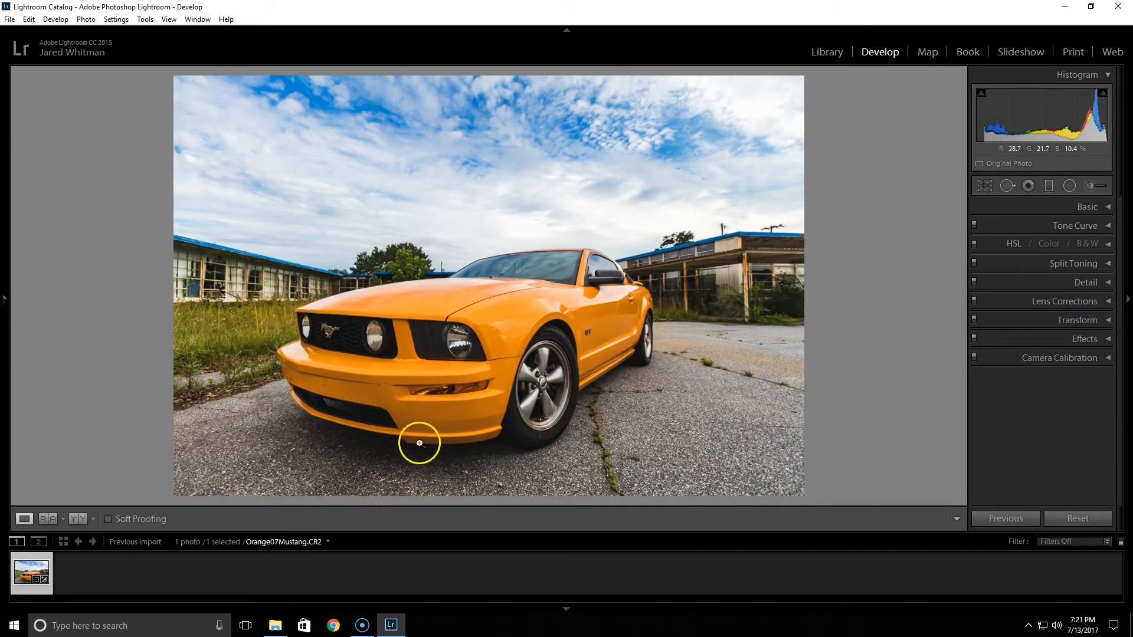
right_click(452, 319)
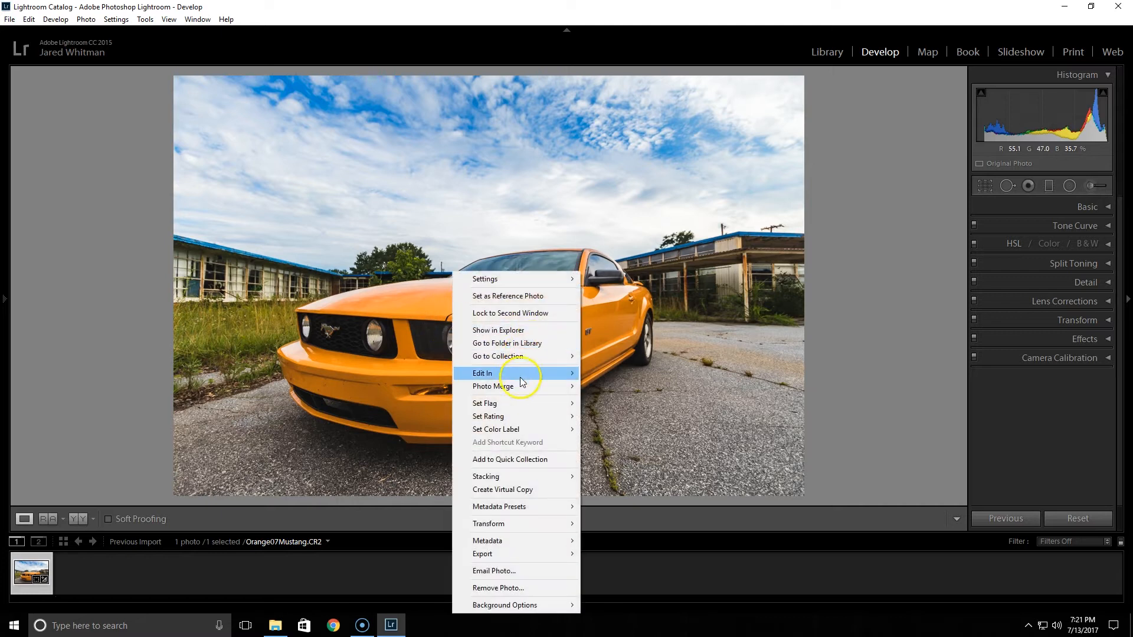
mouse_move(520, 377)
click(607, 373)
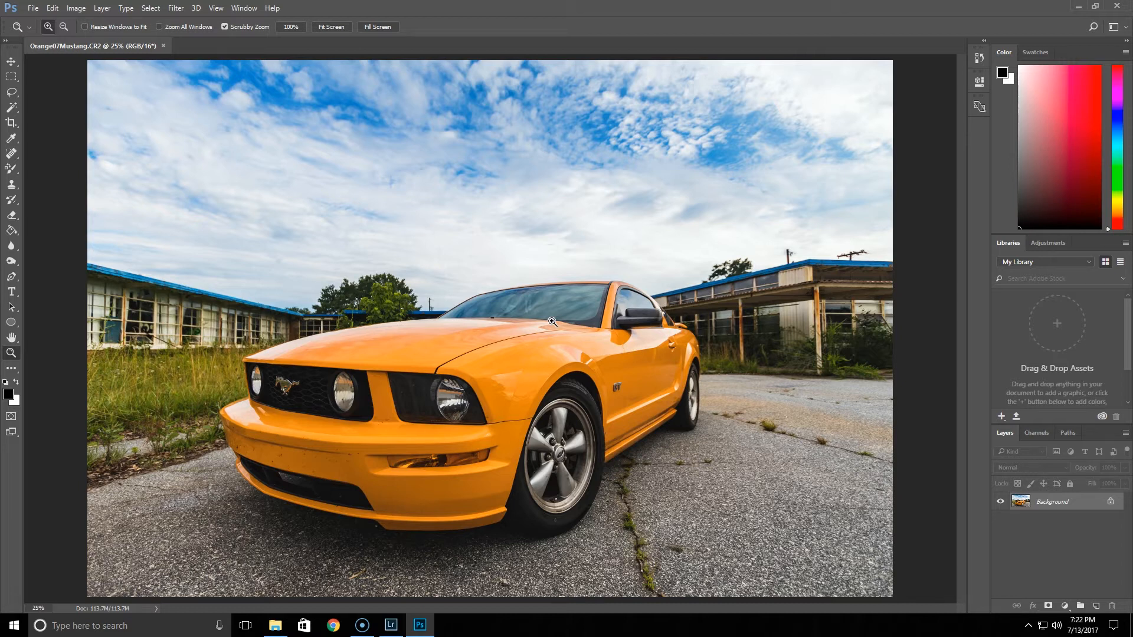
Examine the front bumper, fog light and lower grille at 66.7% for dirt specks on the paint.
click(342, 448)
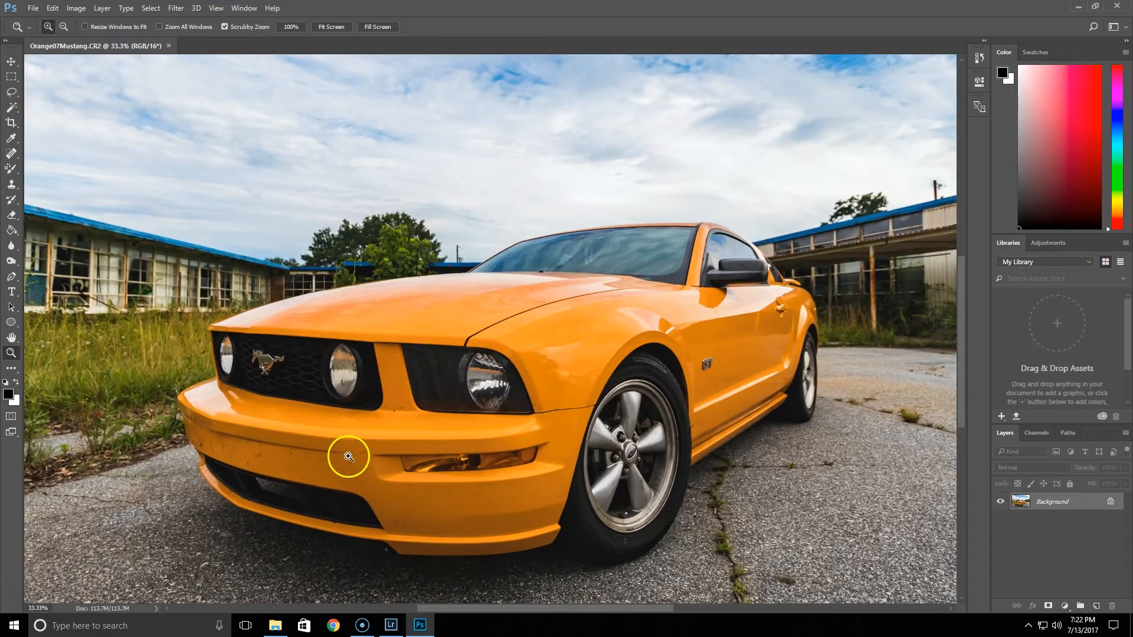
click(348, 457)
click(322, 452)
key(alt)
drag(243, 417, 430, 355)
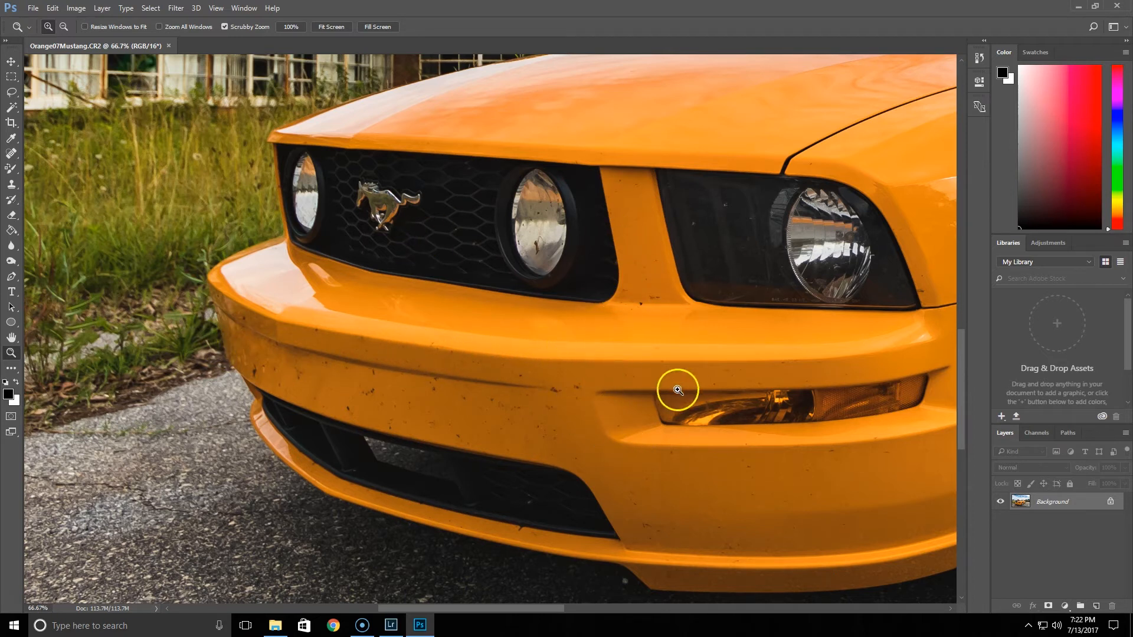
drag(685, 422, 496, 423)
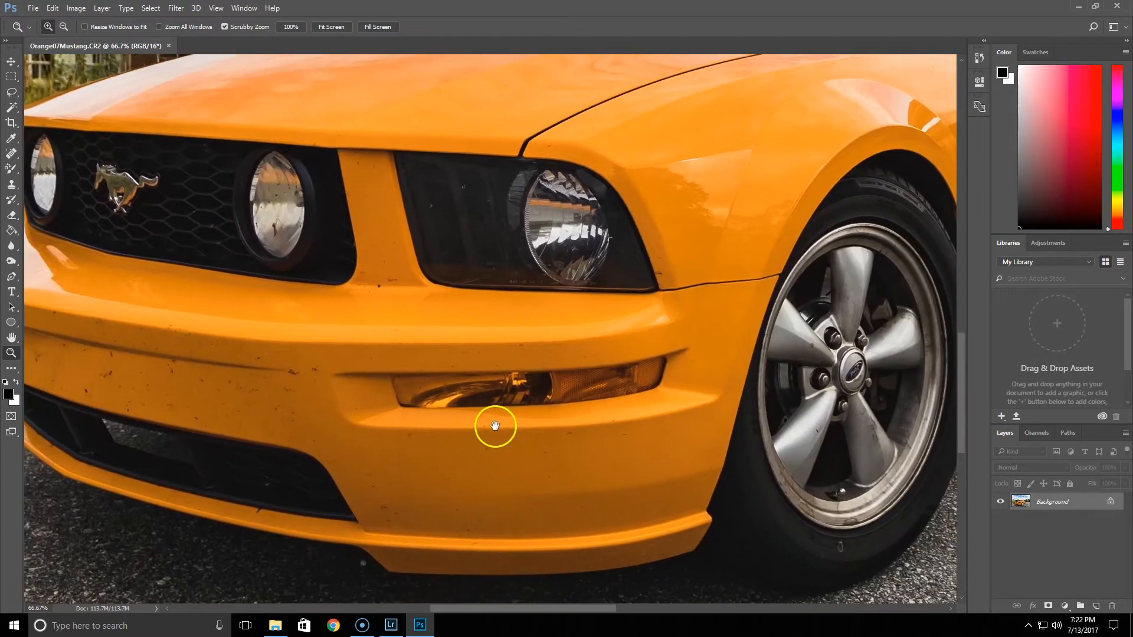
drag(336, 362, 548, 365)
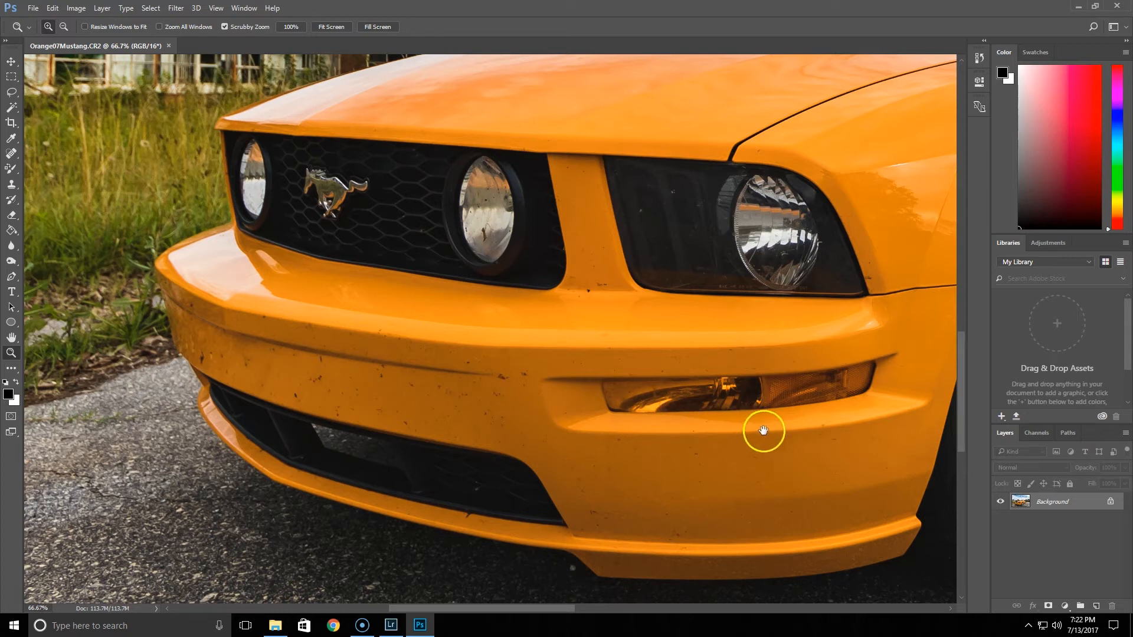
mouse_move(799, 351)
mouse_down()
mouse_move(472, 342)
mouse_move(721, 331)
mouse_move(812, 348)
mouse_up()
drag(549, 357, 521, 339)
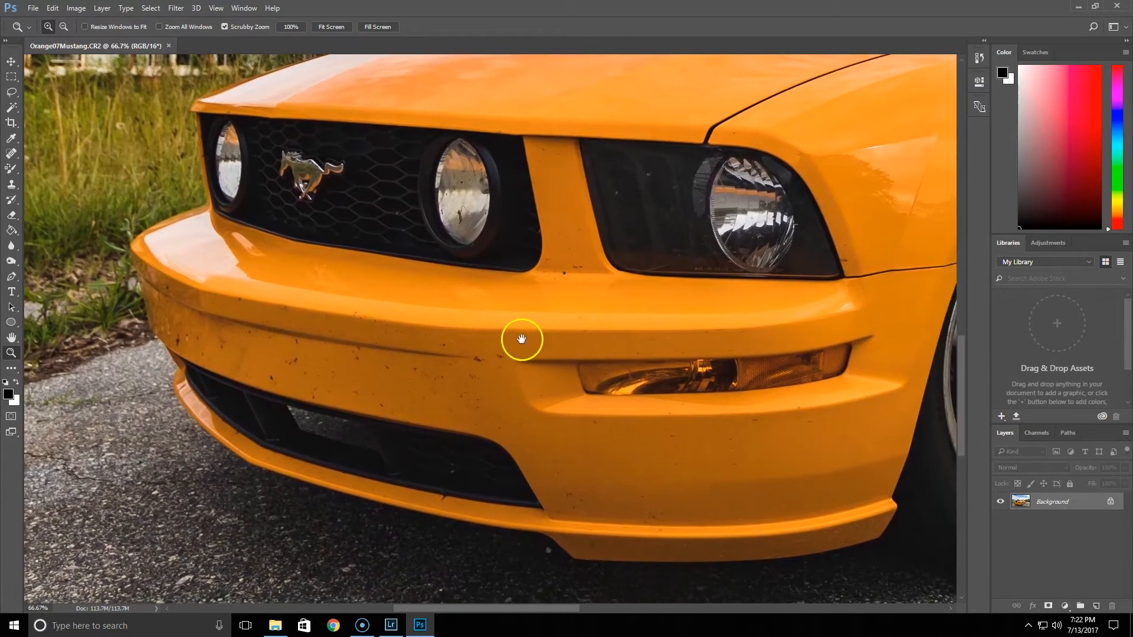
Remove the larger dirt specks from the middle of the front bumper with the 27 px Spot Healing Brush in Content-Aware type.
click(12, 155)
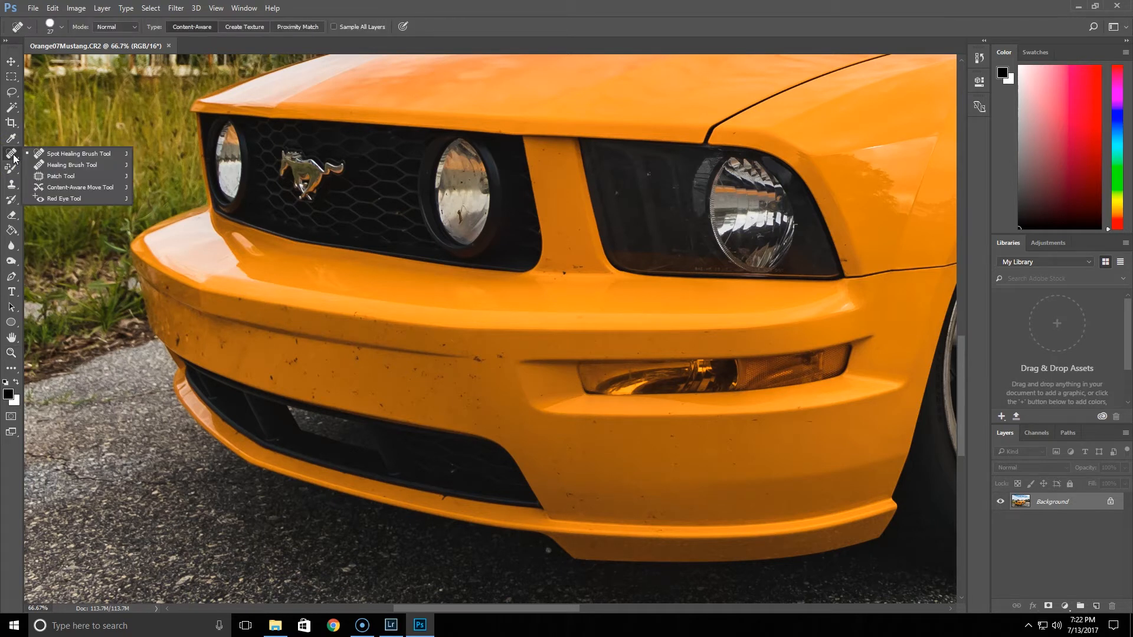
click(14, 158)
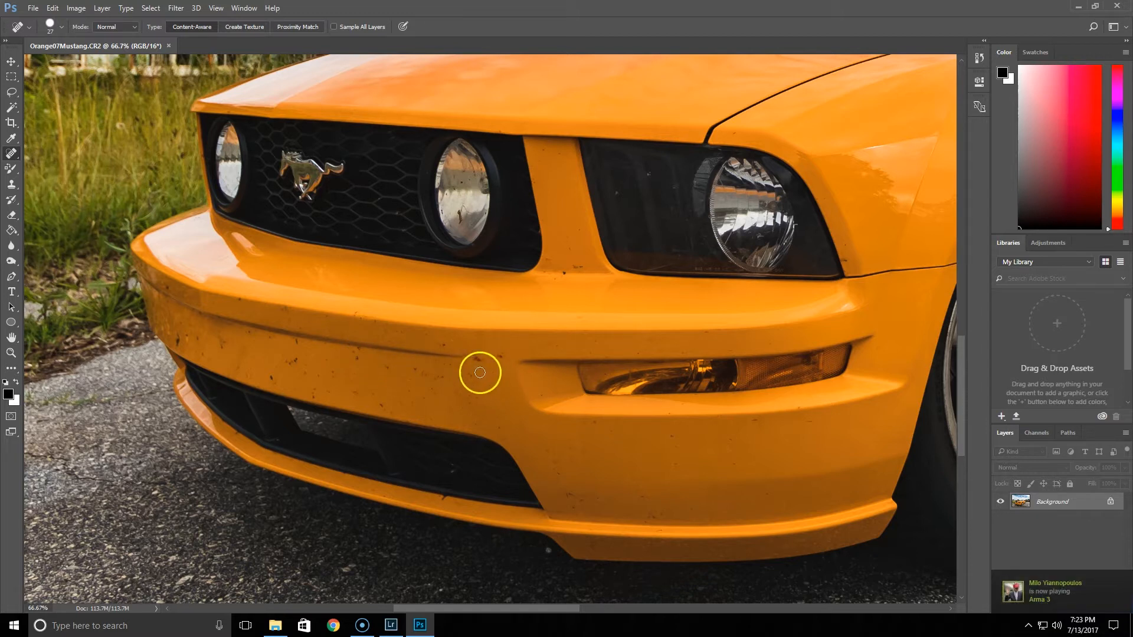
click(54, 31)
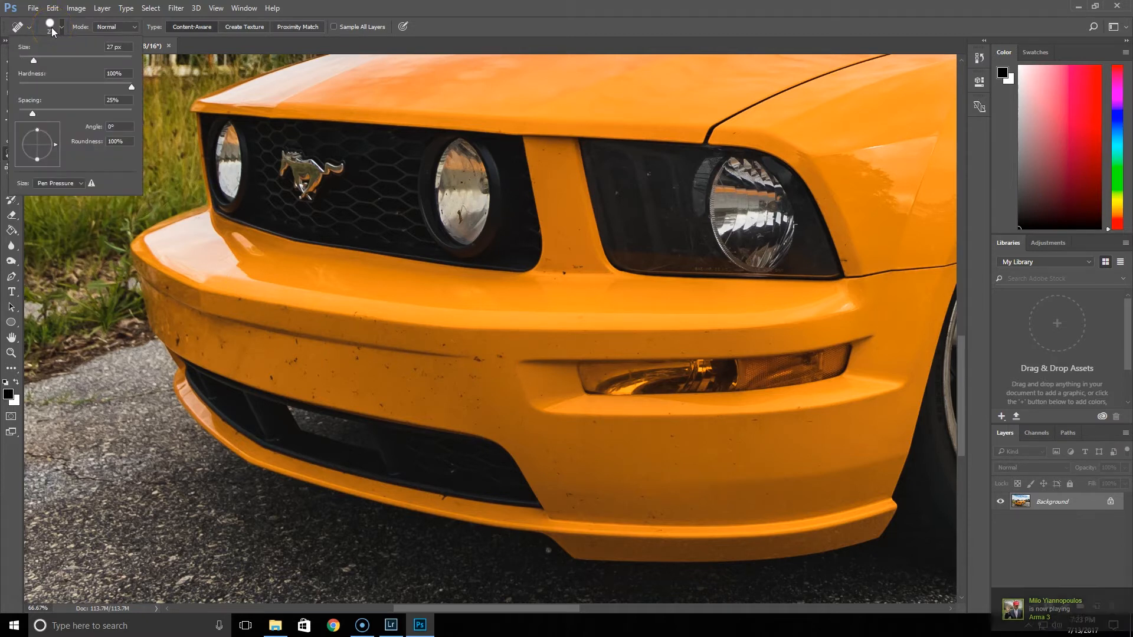
click(52, 32)
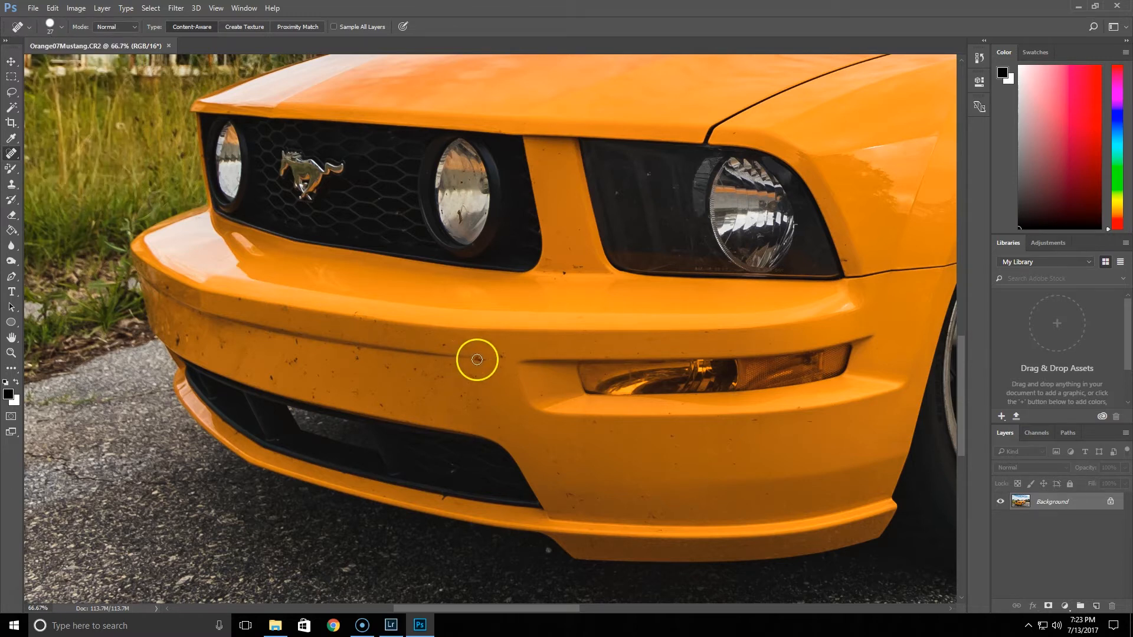
click(11, 352)
click(464, 390)
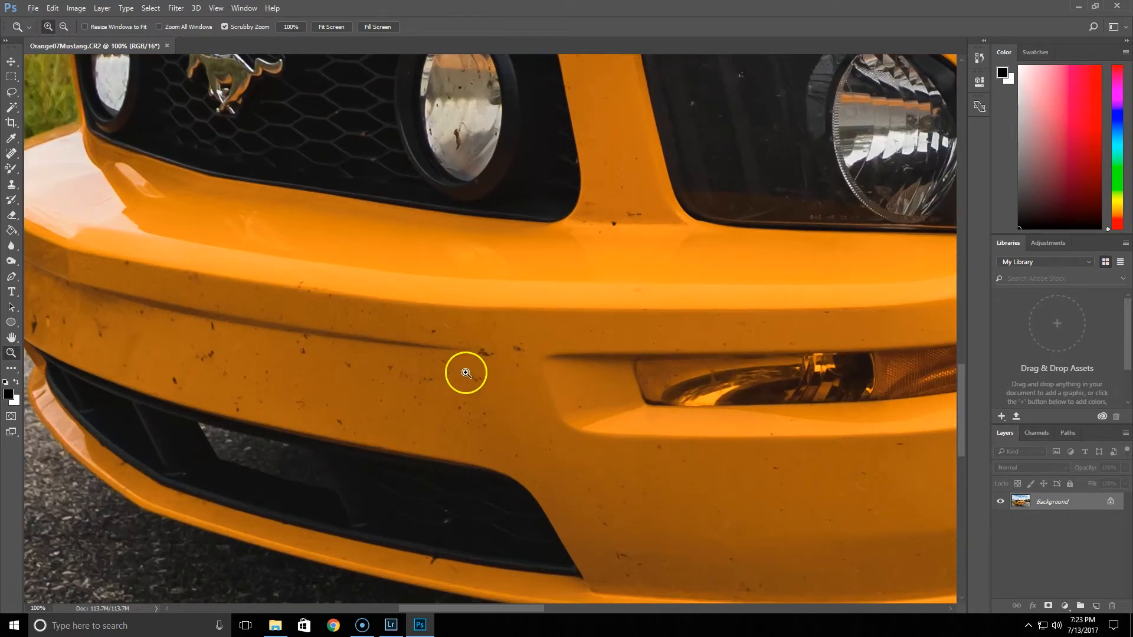
drag(241, 352, 395, 346)
click(12, 153)
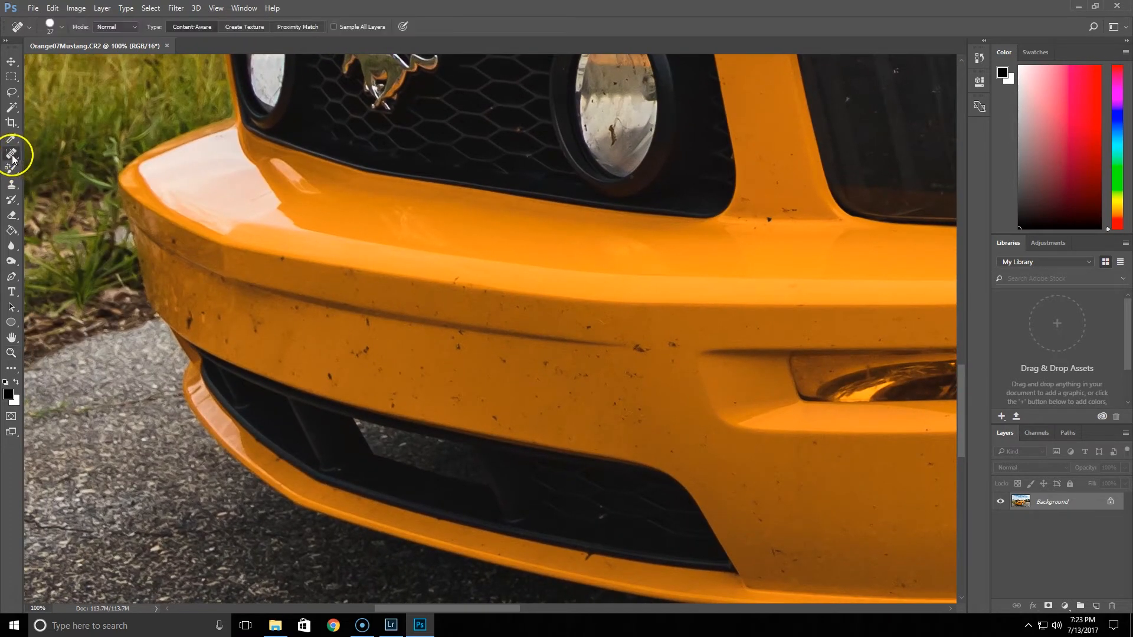
click(646, 351)
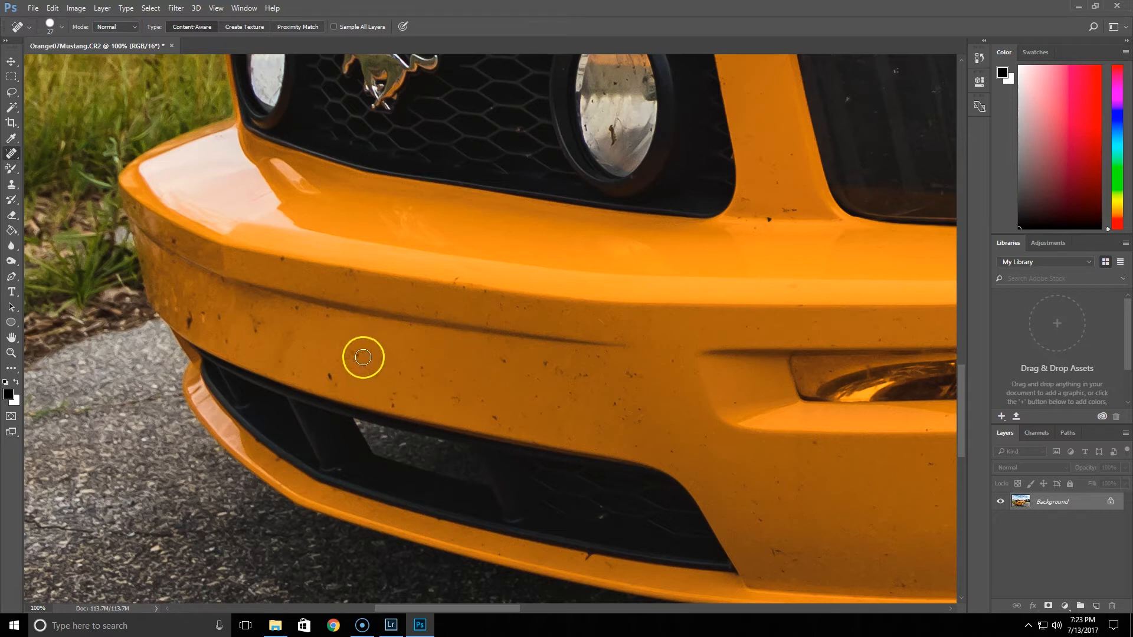
click(328, 376)
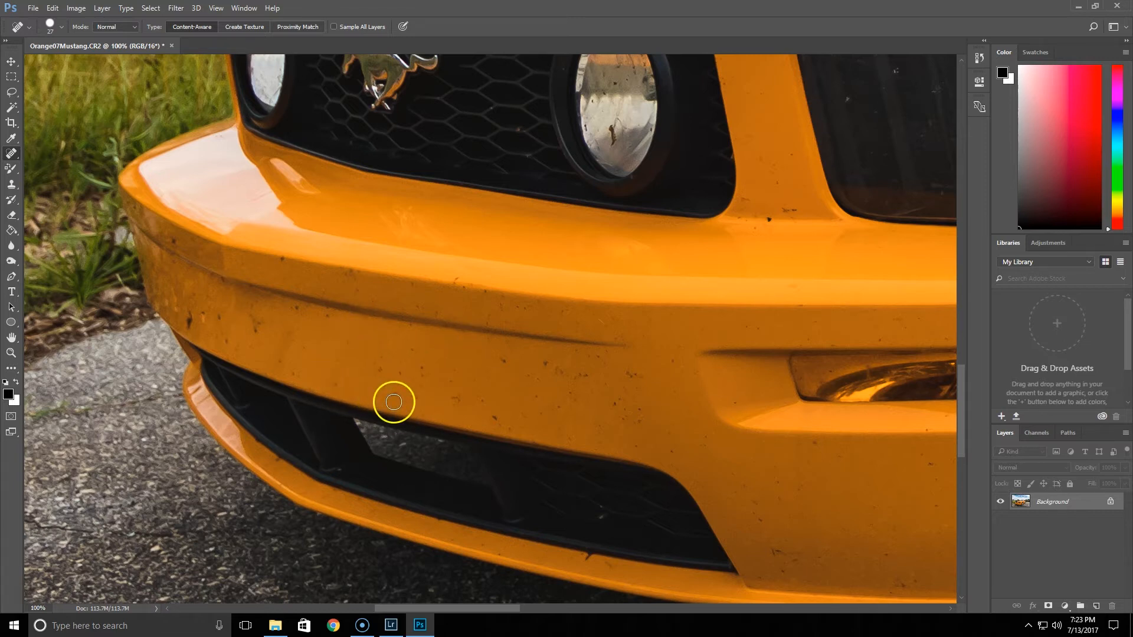
click(503, 362)
click(546, 363)
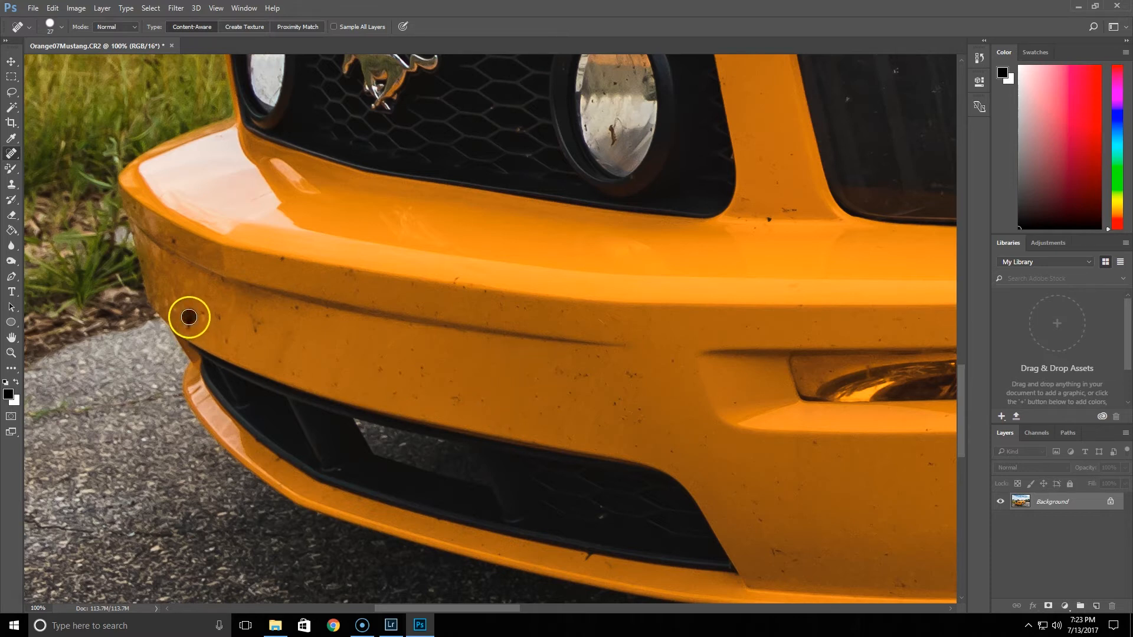
Heal the dirt specks at the bumper's left end, along its upper ridge and on the face toward the fog light.
click(187, 327)
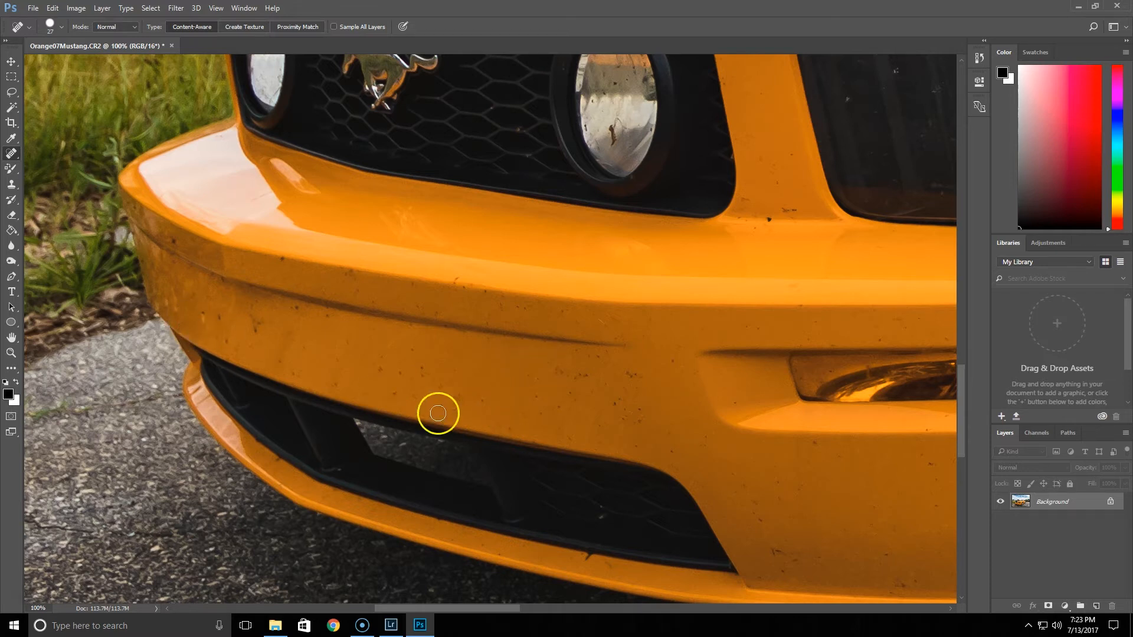
click(282, 257)
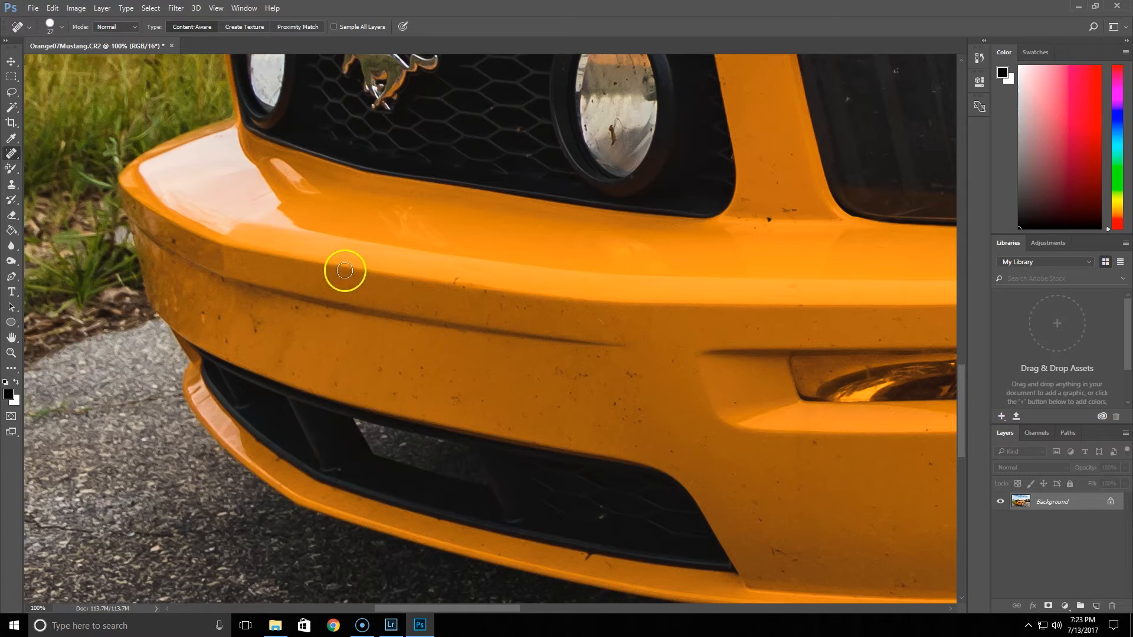
click(455, 281)
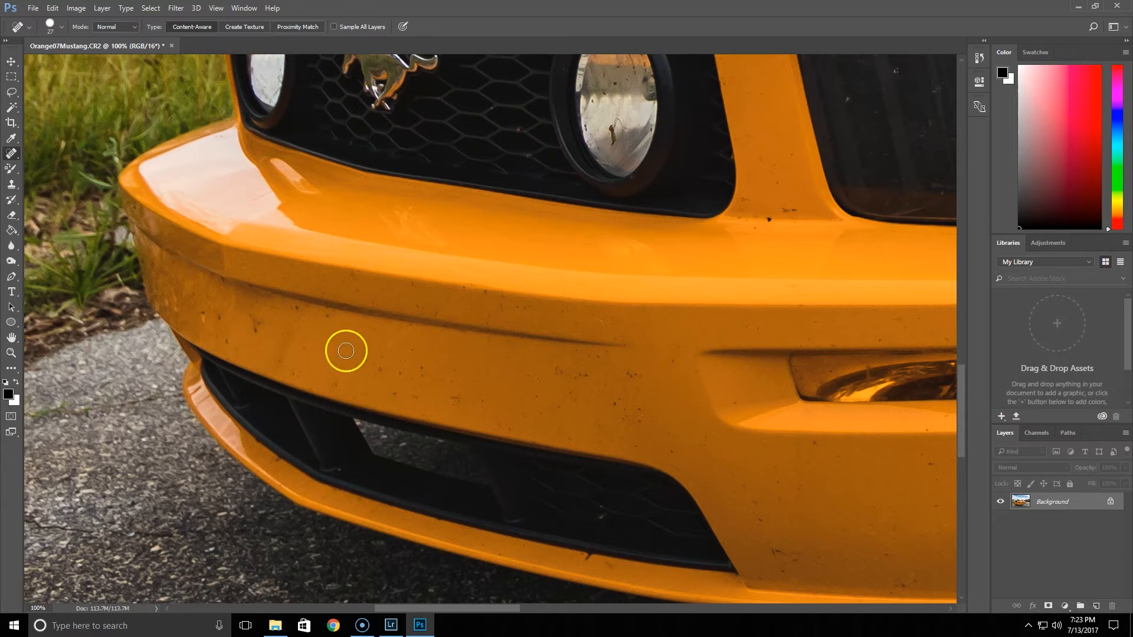
drag(253, 324, 259, 332)
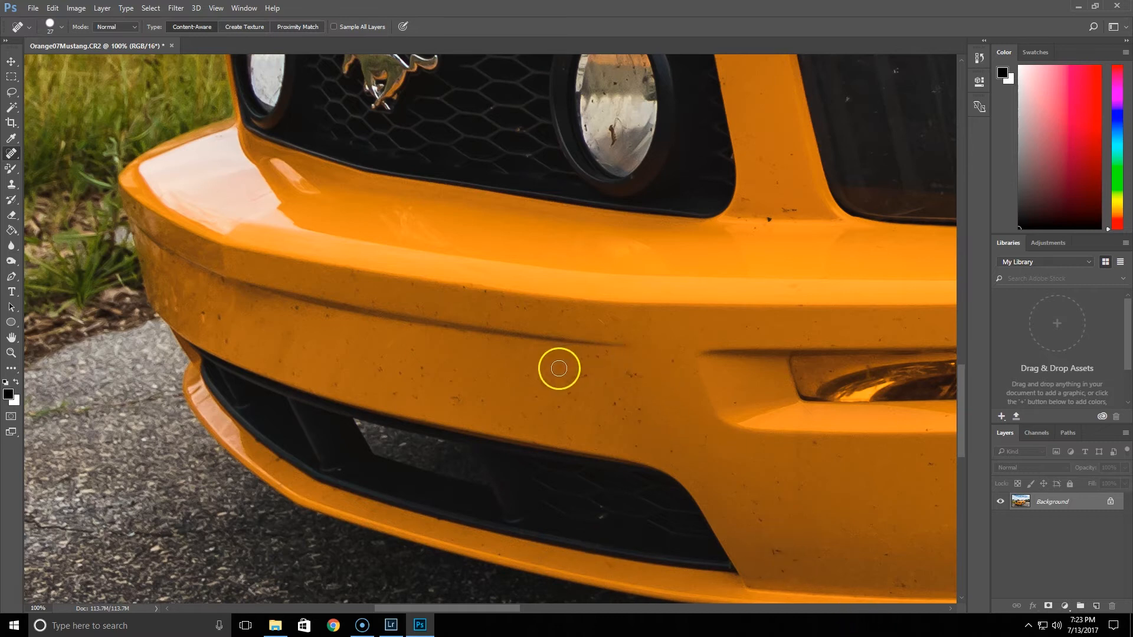
drag(630, 373, 674, 361)
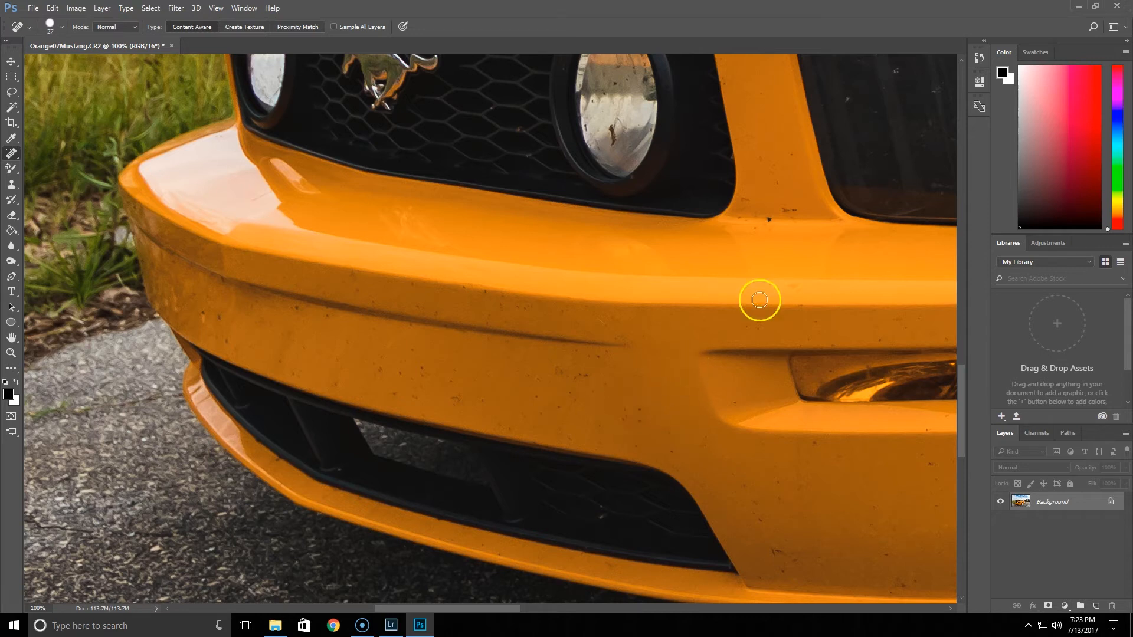
drag(216, 317, 215, 317)
Heal the specks on the lower bumper below the fog light and on the paint between the grille and headlight.
drag(833, 460, 407, 345)
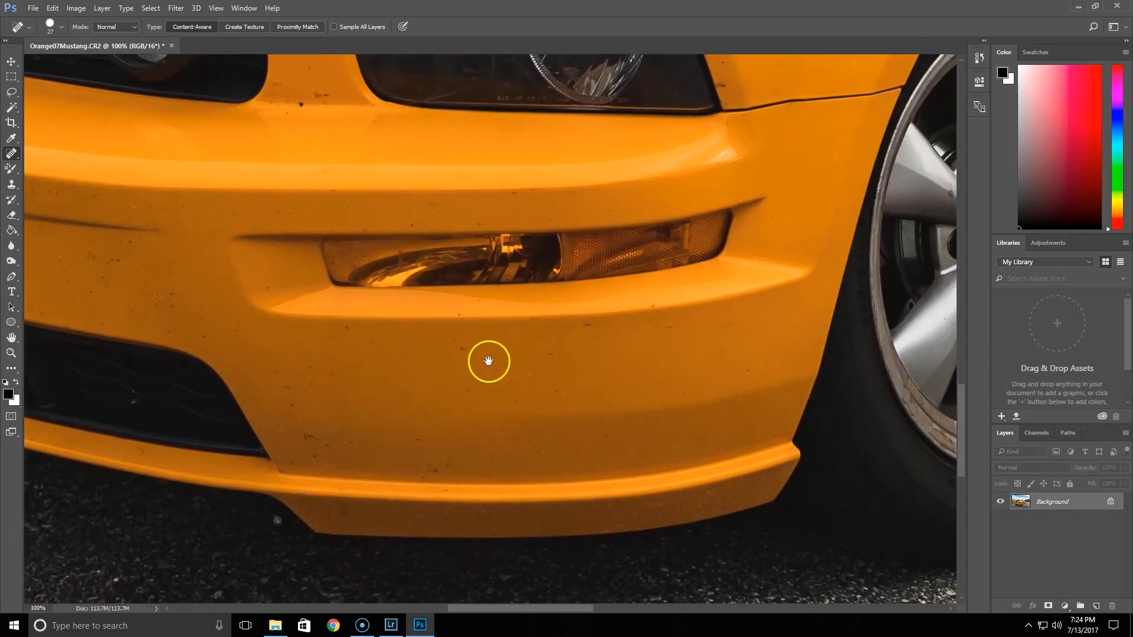
drag(438, 465, 433, 468)
mouse_move(577, 184)
mouse_down()
mouse_move(619, 385)
mouse_move(573, 402)
mouse_up()
mouse_move(368, 352)
mouse_down()
mouse_move(388, 342)
mouse_move(349, 334)
mouse_up()
click(397, 340)
drag(266, 403, 339, 413)
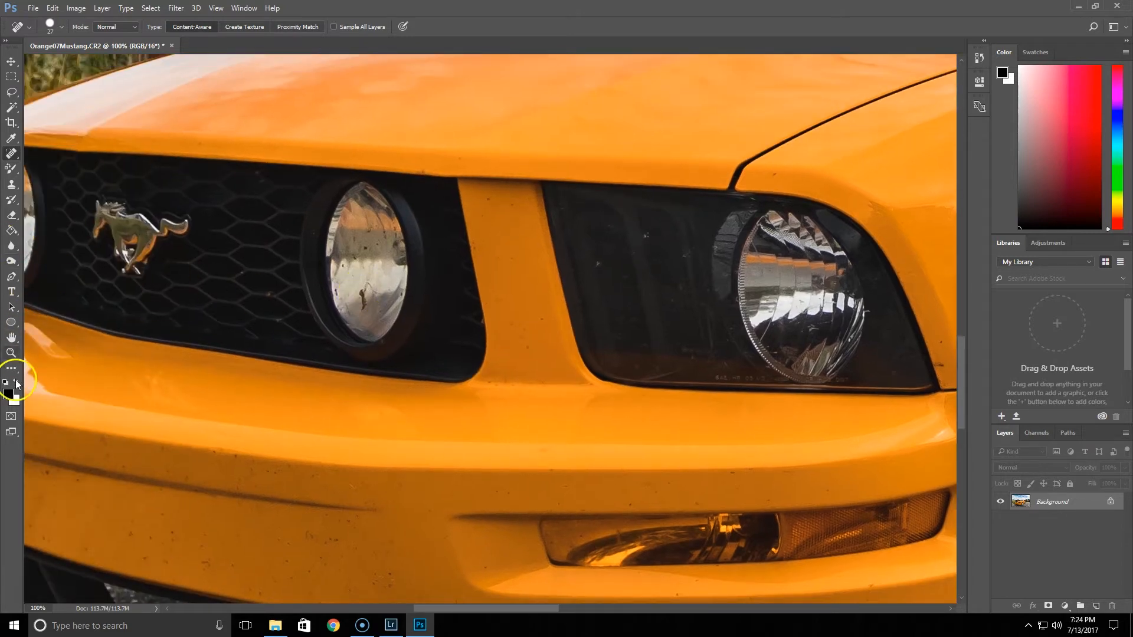
Remove the bug splatter from the lens of the round grille light with the Spot Healing Brush.
click(11, 352)
click(360, 297)
click(360, 297)
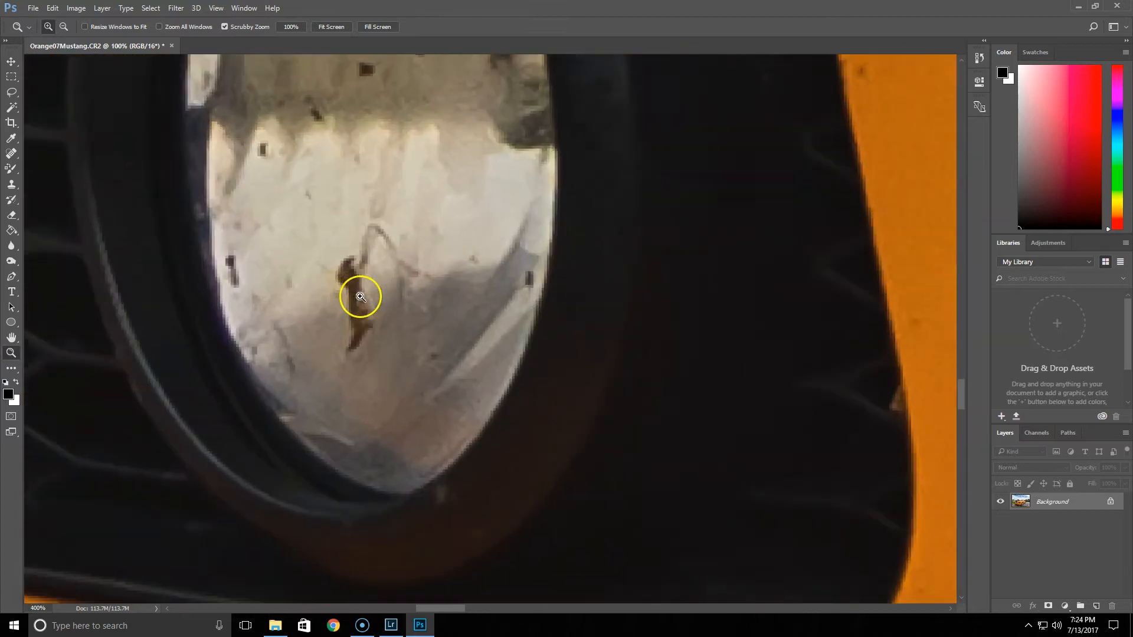
click(11, 153)
drag(310, 254, 329, 273)
click(344, 273)
click(357, 328)
click(372, 239)
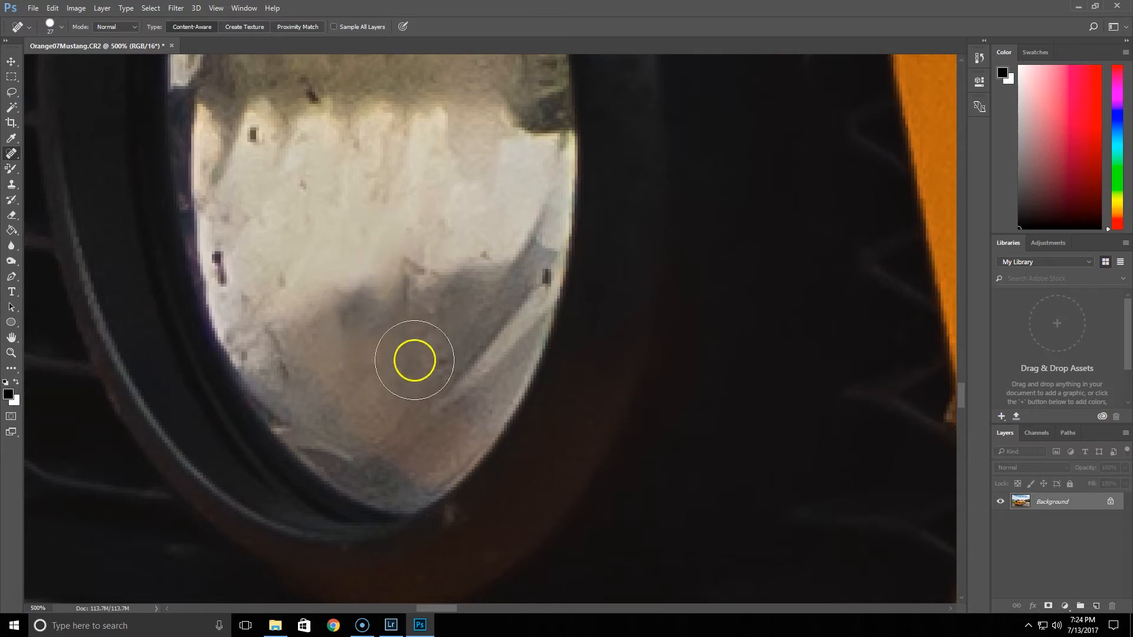
click(412, 296)
Try to heal the dark marks along the edges of the grille light's lens with the Spot Healing Brush.
click(519, 277)
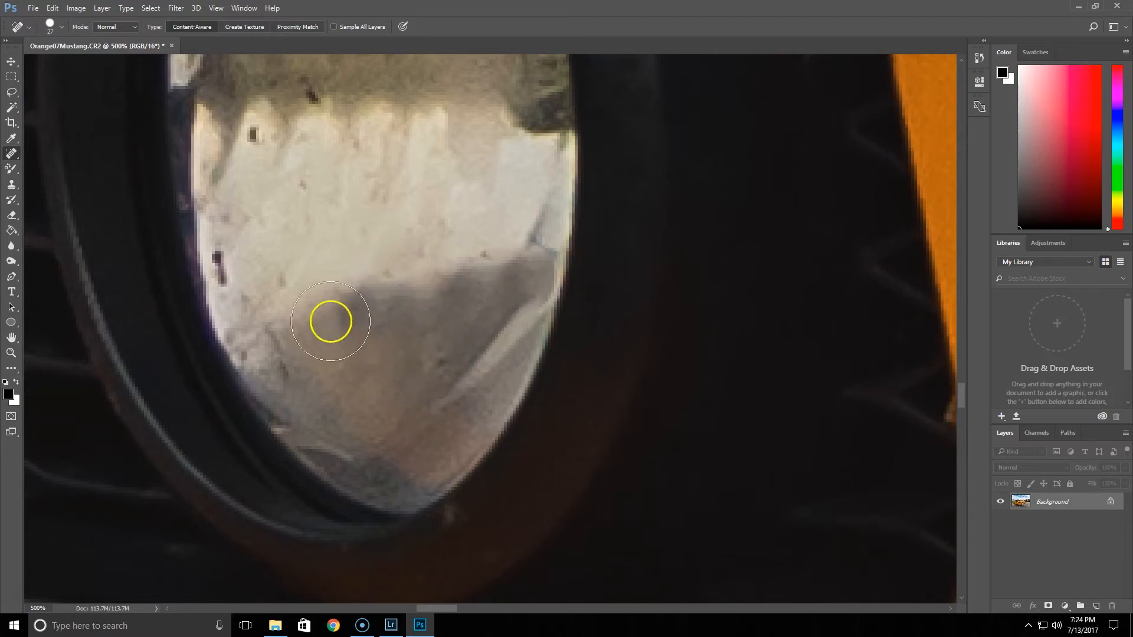
click(265, 268)
click(525, 279)
click(512, 281)
click(294, 415)
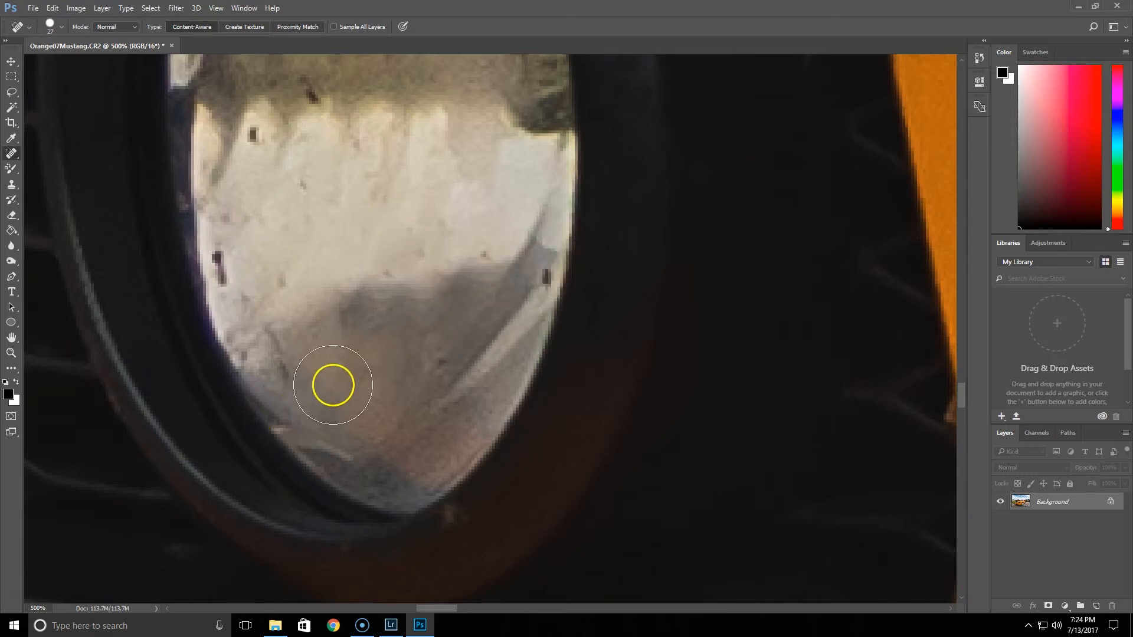
Paint over the dark mark at the lens's right edge with the Brush, using colors sampled from the lens around it.
click(16, 173)
click(53, 167)
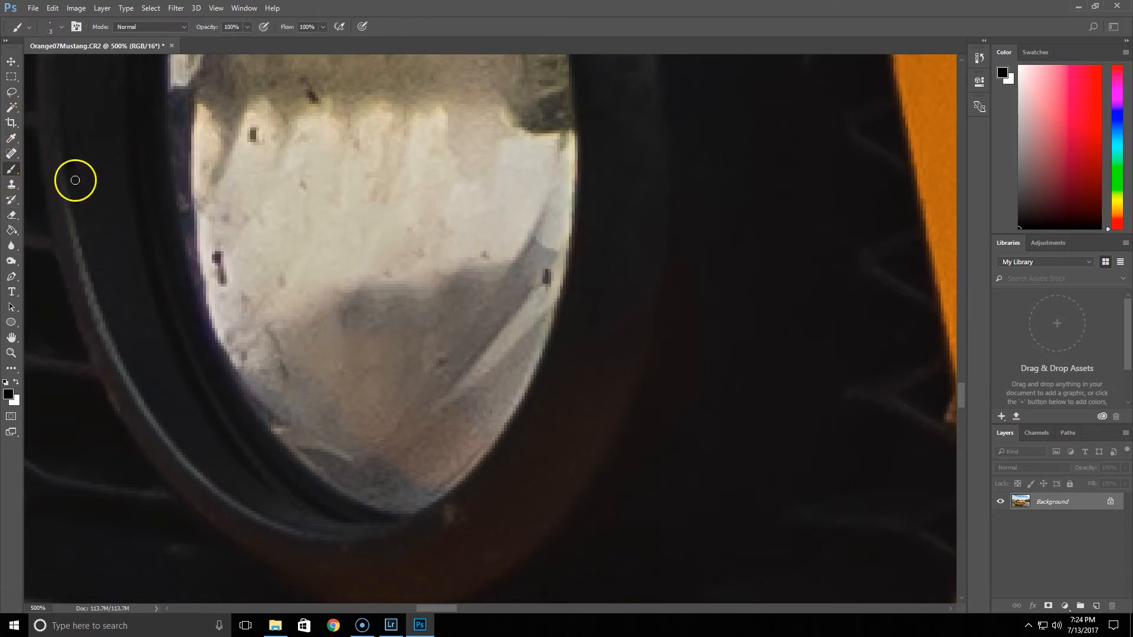
click(12, 138)
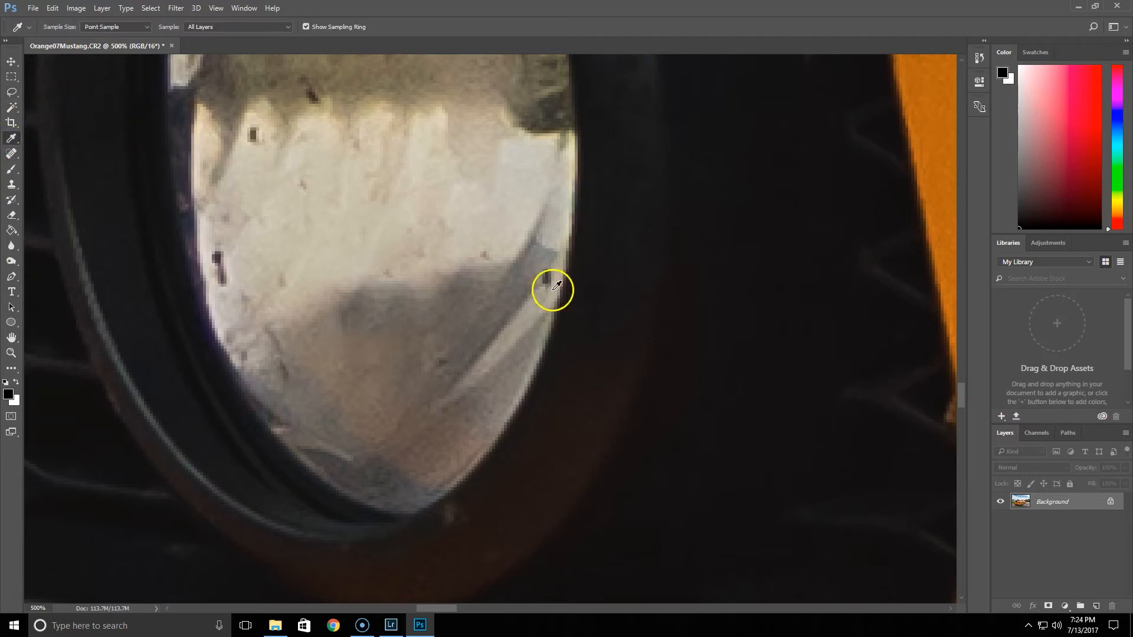
click(544, 286)
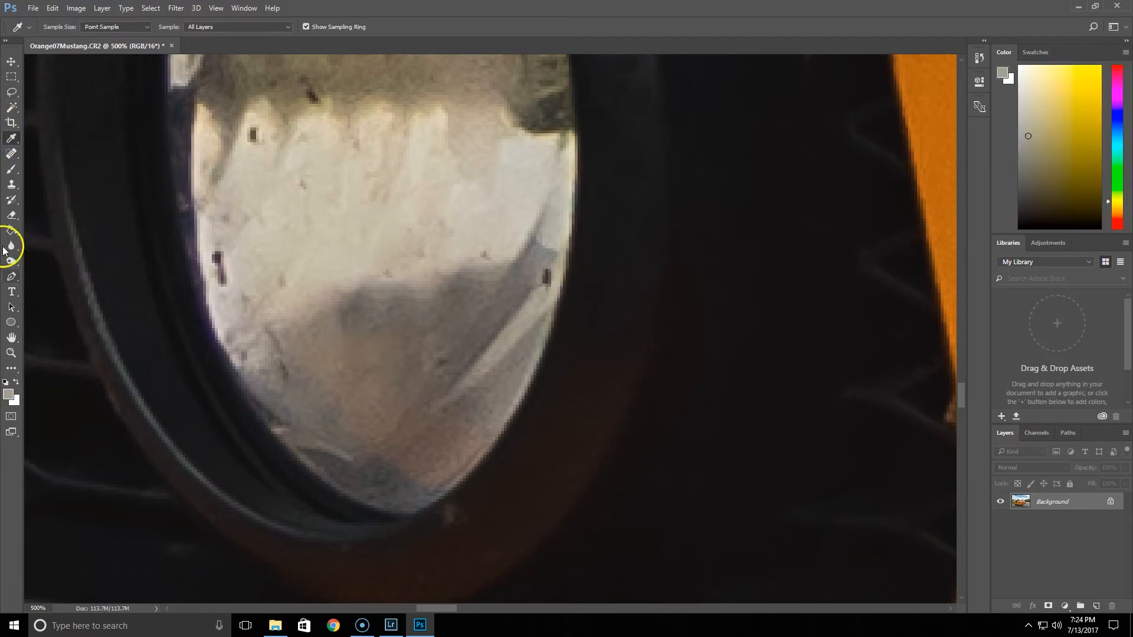
click(11, 169)
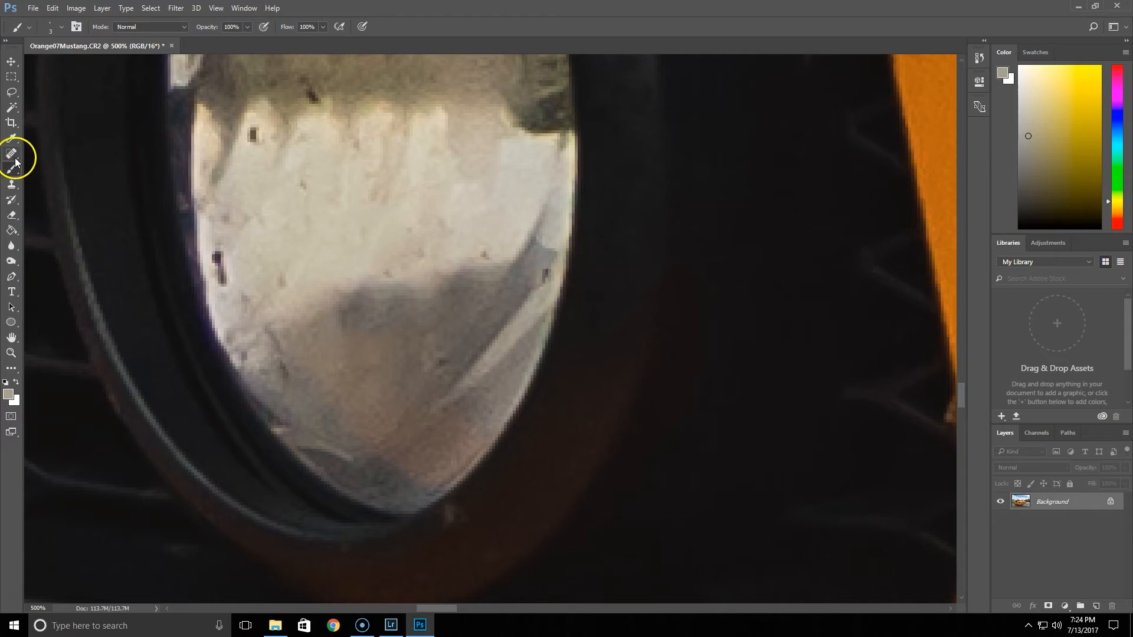
click(11, 137)
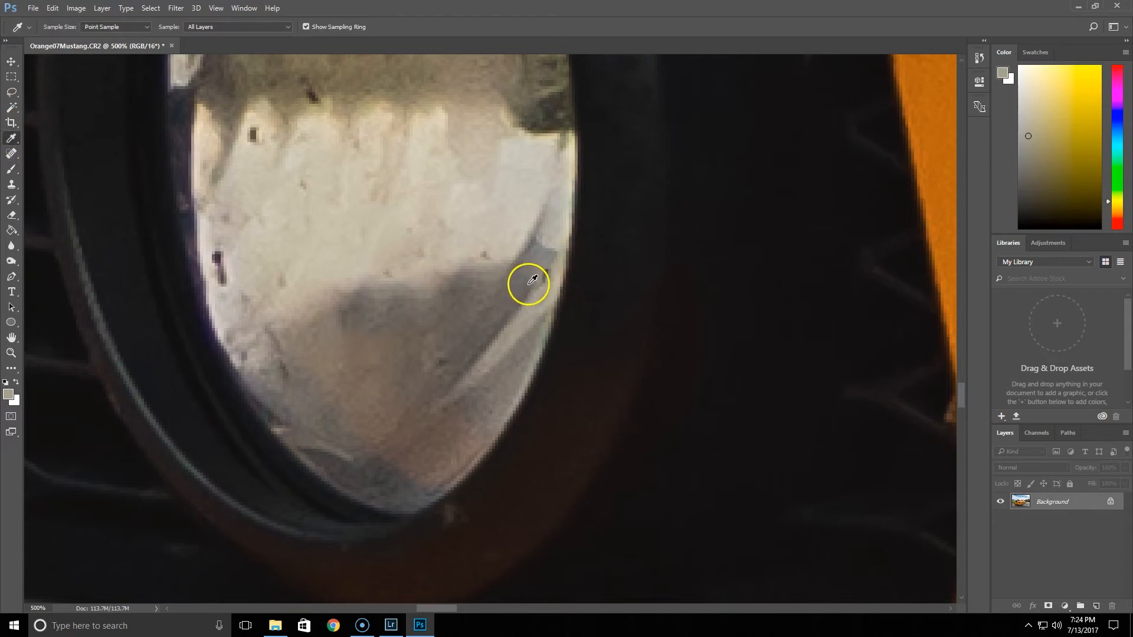
click(543, 268)
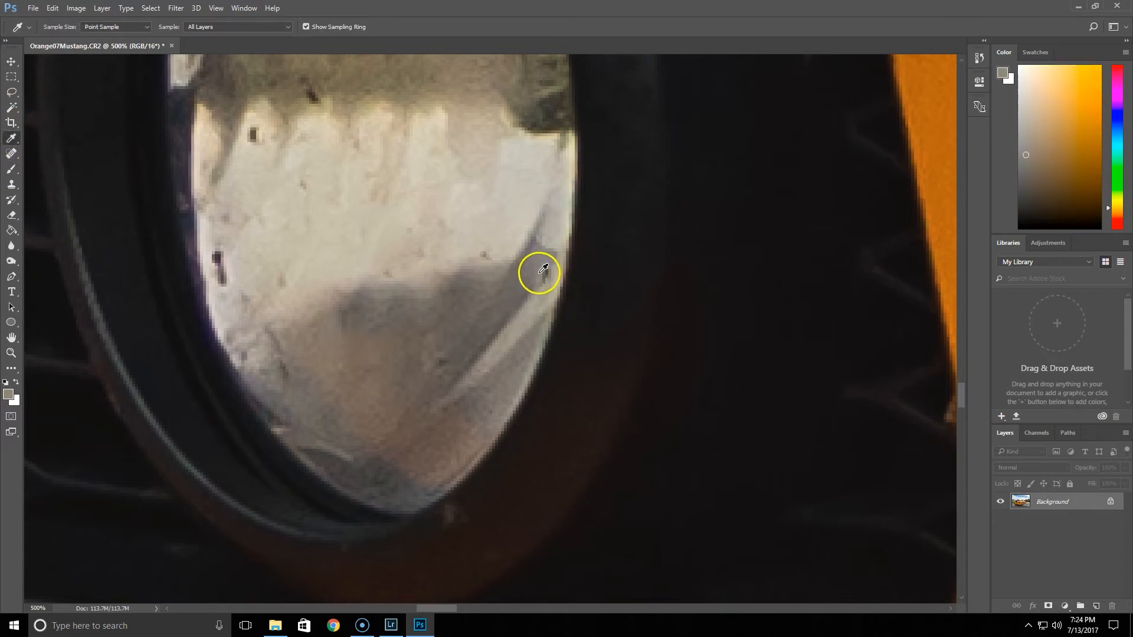
click(10, 170)
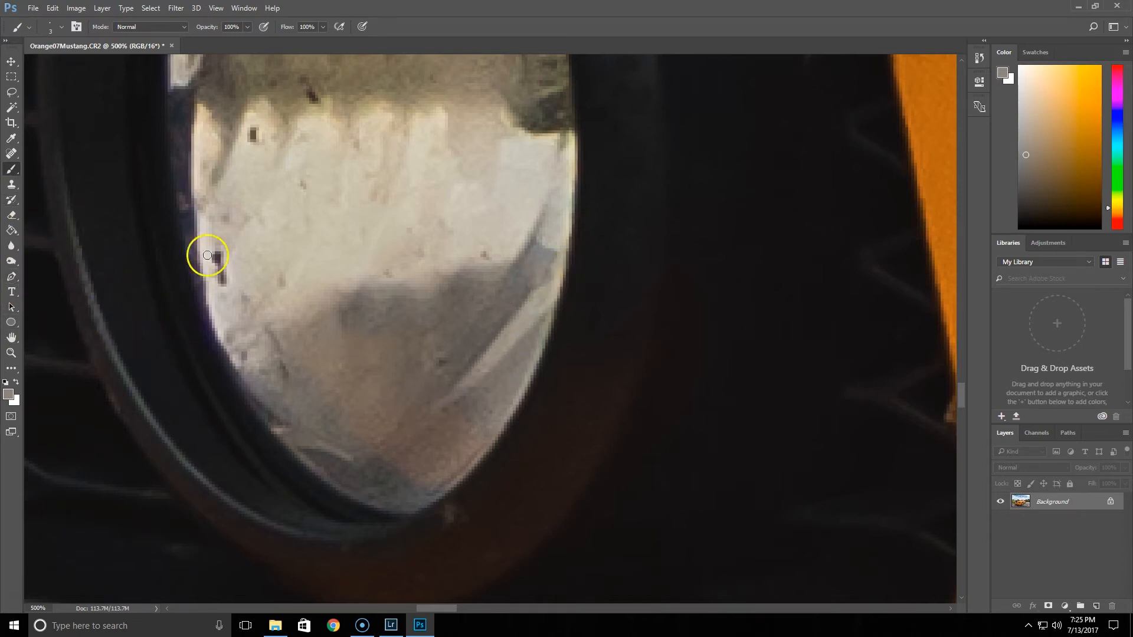
Heal the remaining dark marks on the left side of the grille light's reflection and smooth the smudge below them.
click(12, 154)
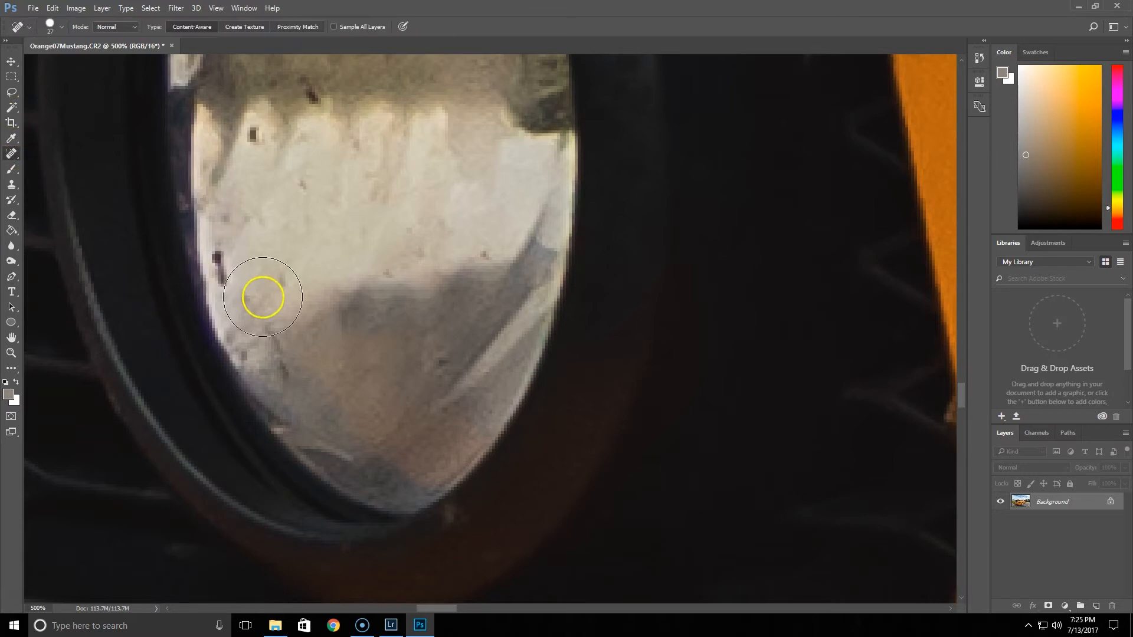
click(245, 266)
click(311, 96)
click(272, 154)
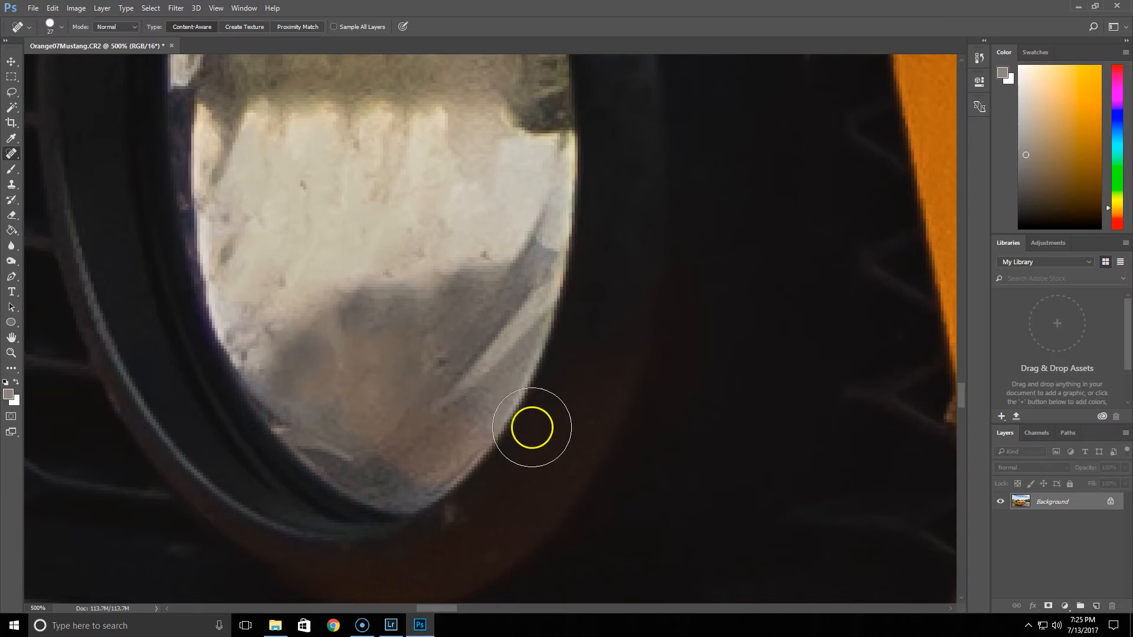
click(294, 331)
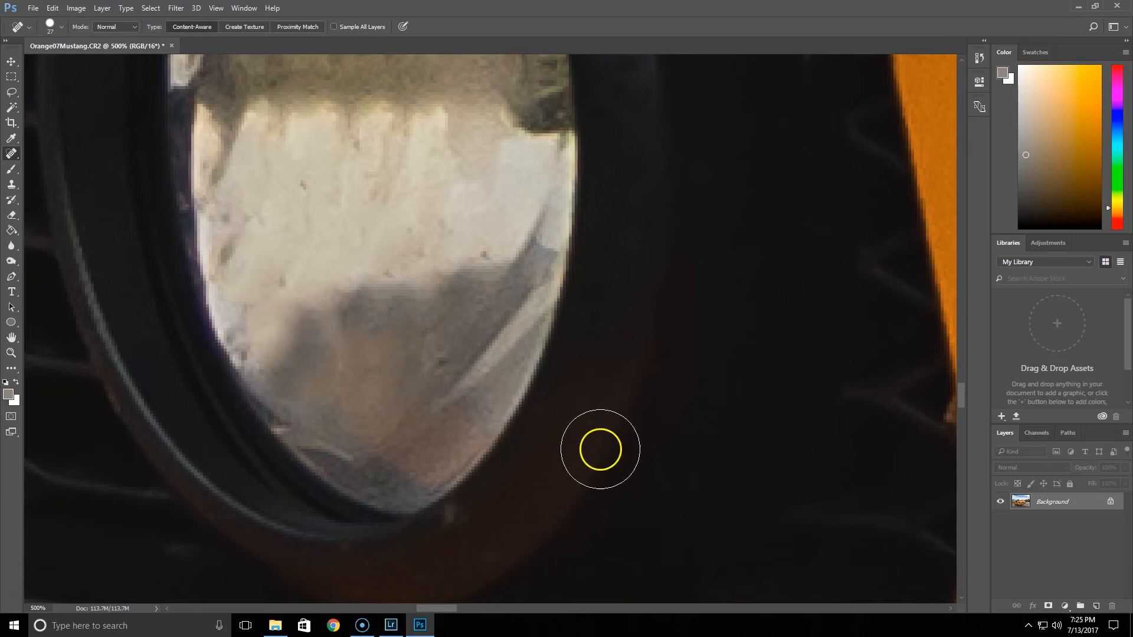
Heal the dirt specks in the upper, orange and green part of the grille light's reflection with the Spot Healing Brush.
click(12, 352)
alt+click(386, 351)
alt+click(386, 351)
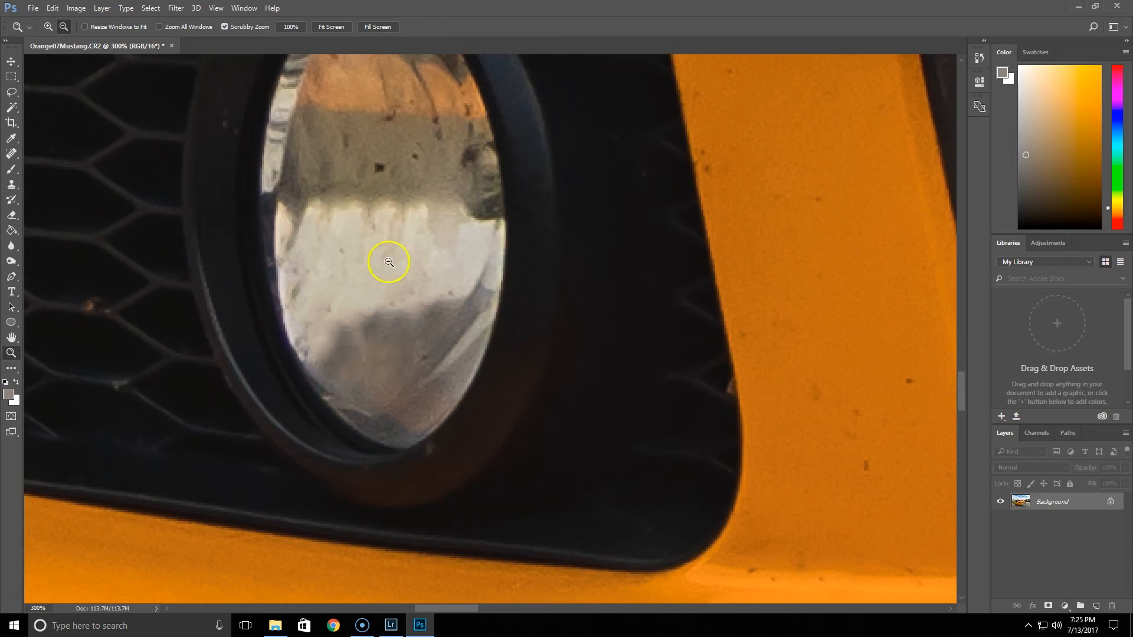
drag(448, 216, 455, 347)
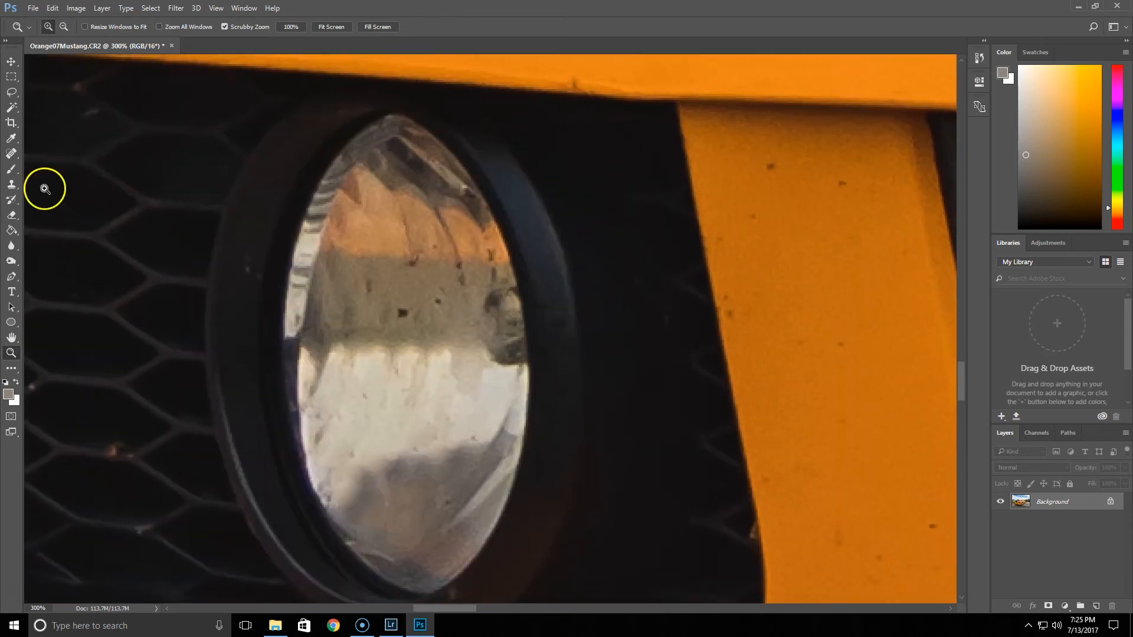
click(11, 152)
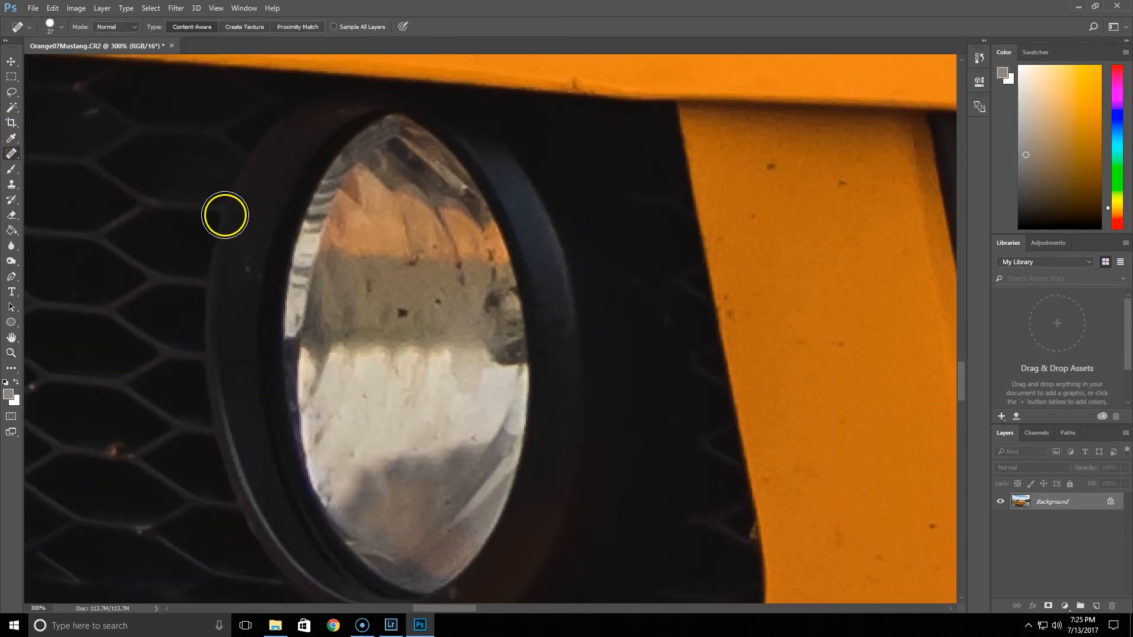
click(472, 398)
click(437, 376)
click(397, 316)
click(401, 256)
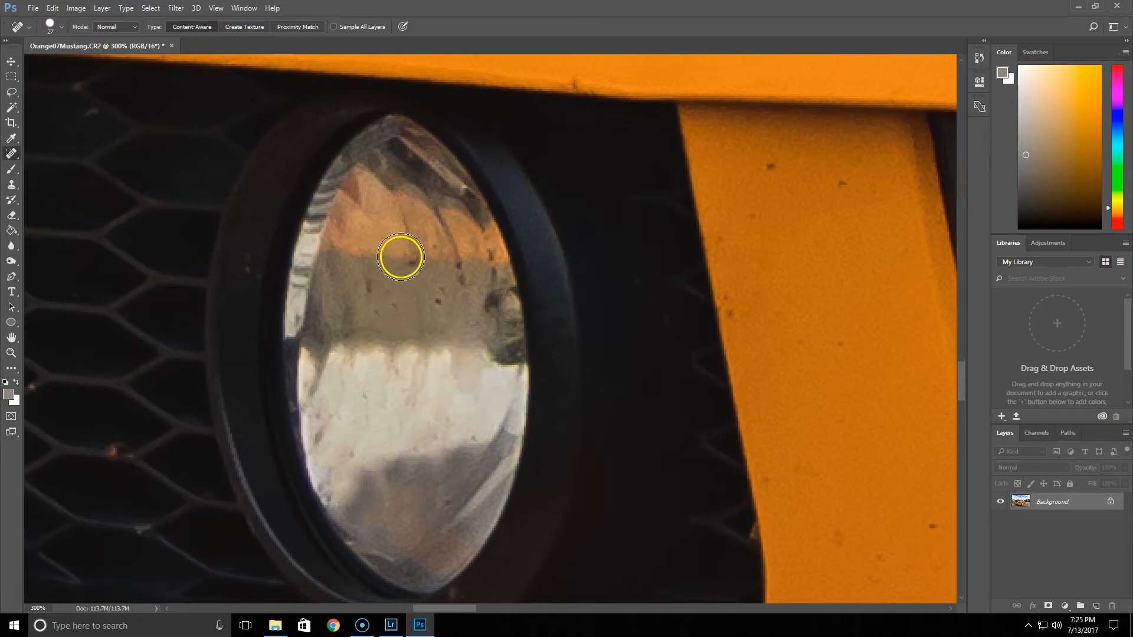
click(461, 276)
click(376, 295)
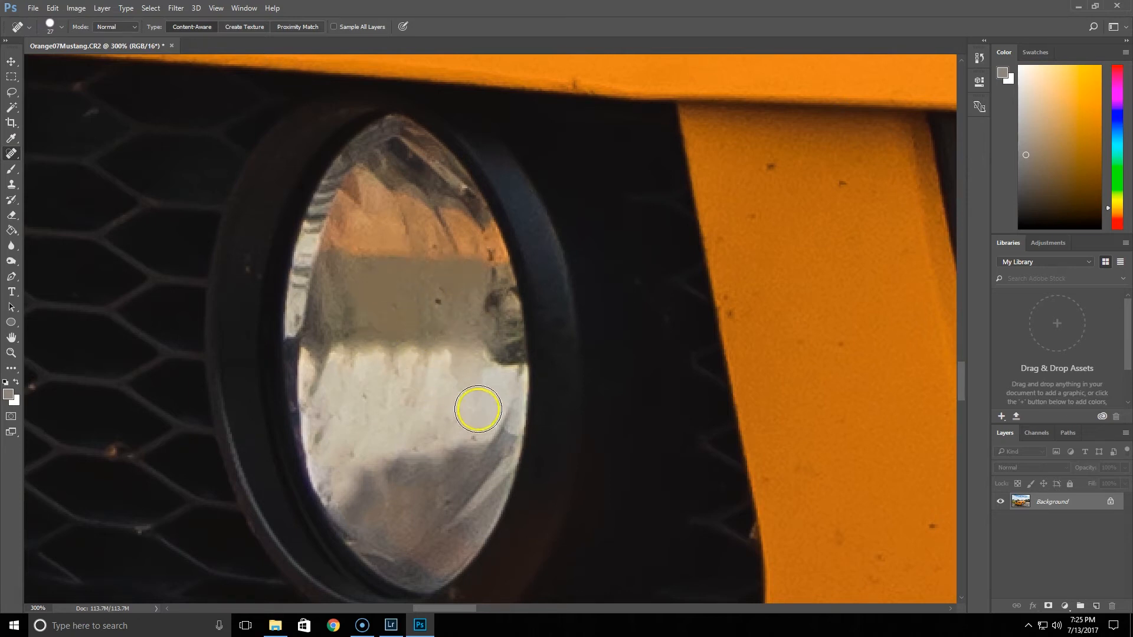
Heal the dark speck in the green band of the grille light's reflection with the Spot Healing Brush.
click(443, 307)
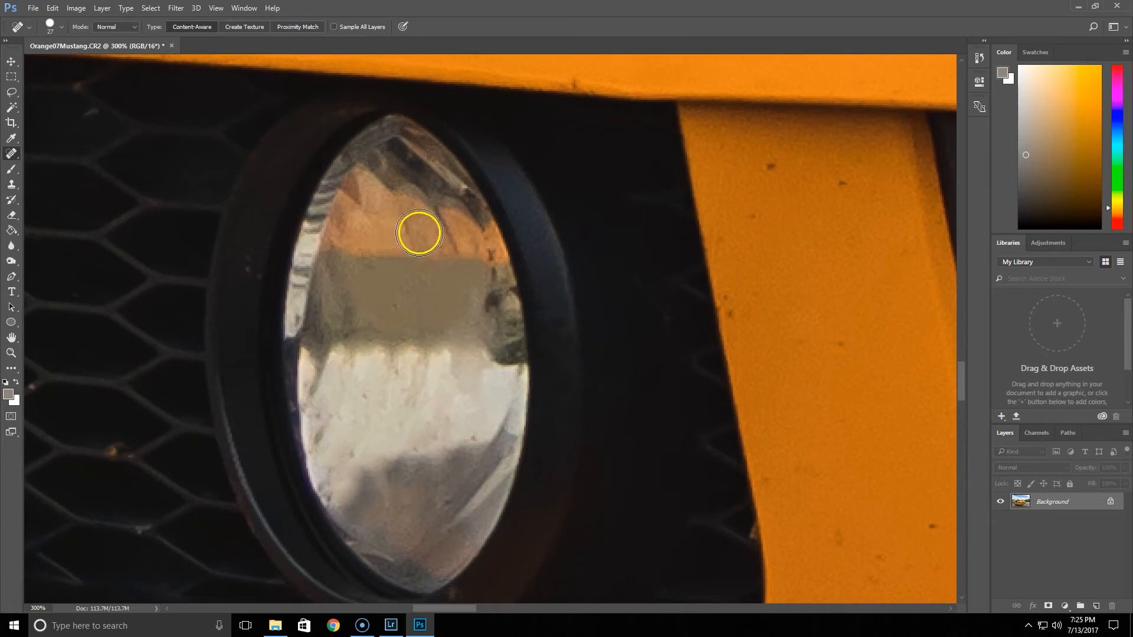
click(11, 355)
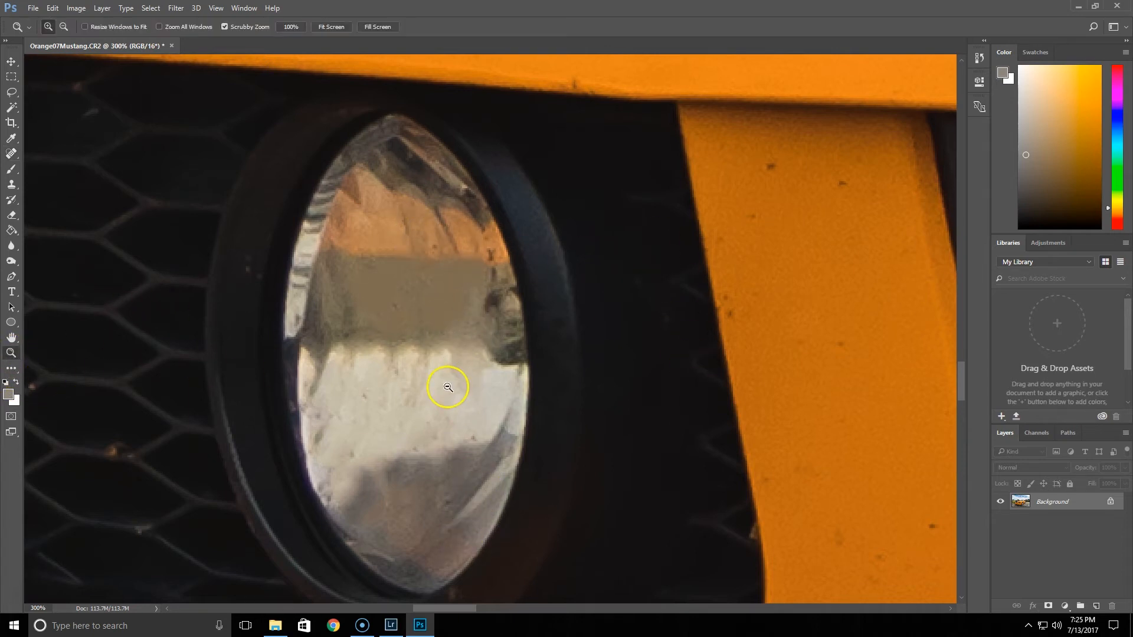
click(447, 388)
click(442, 390)
click(442, 389)
click(442, 390)
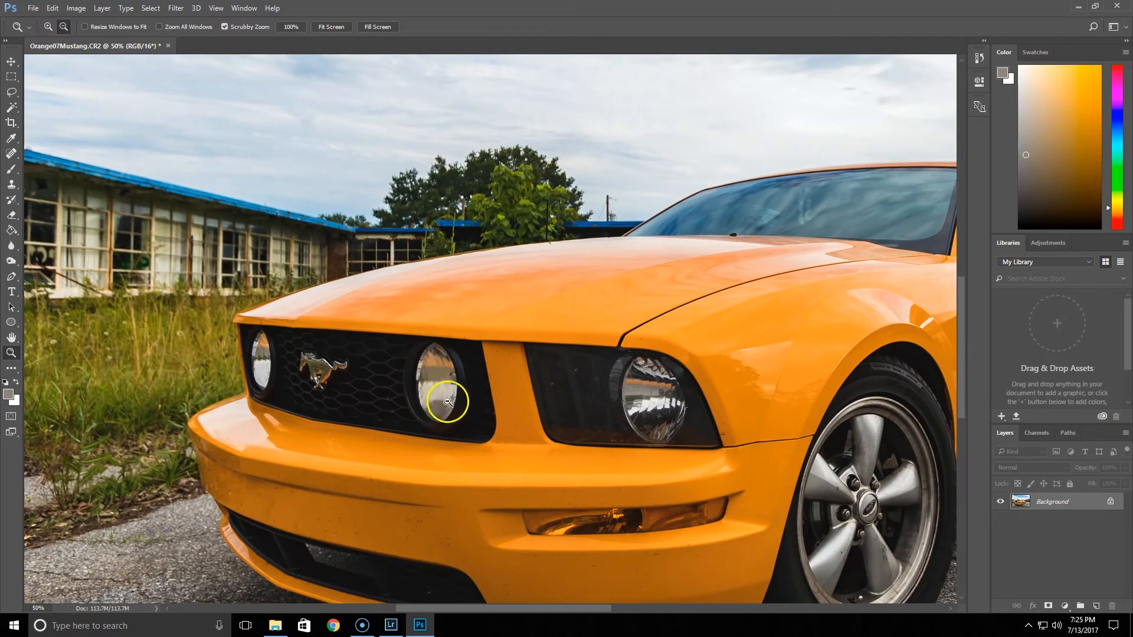
click(387, 451)
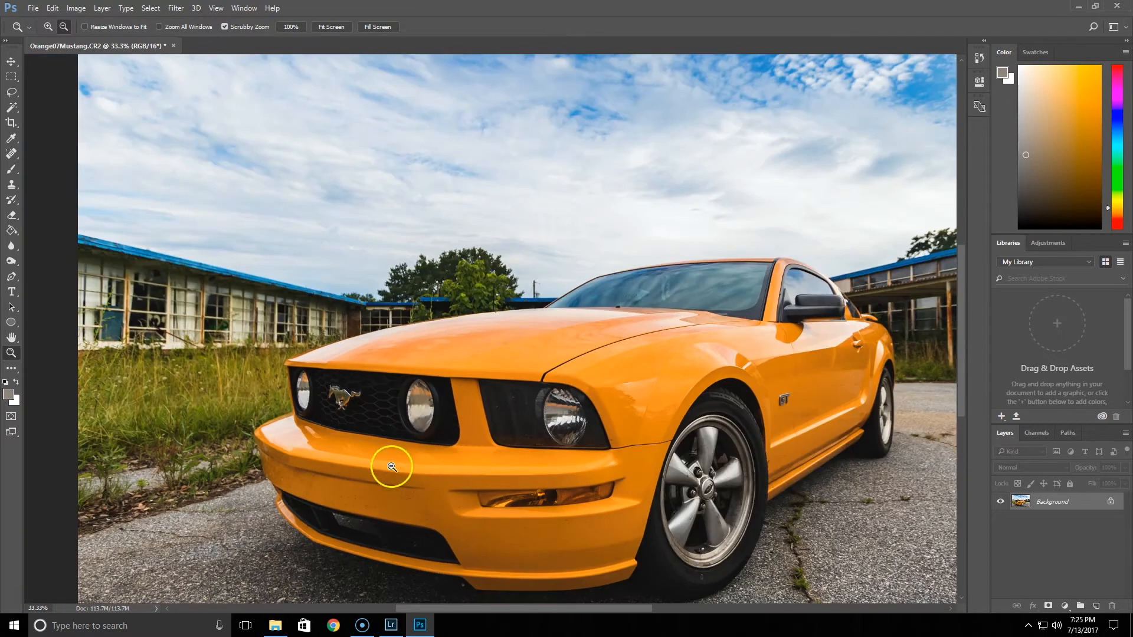
click(581, 540)
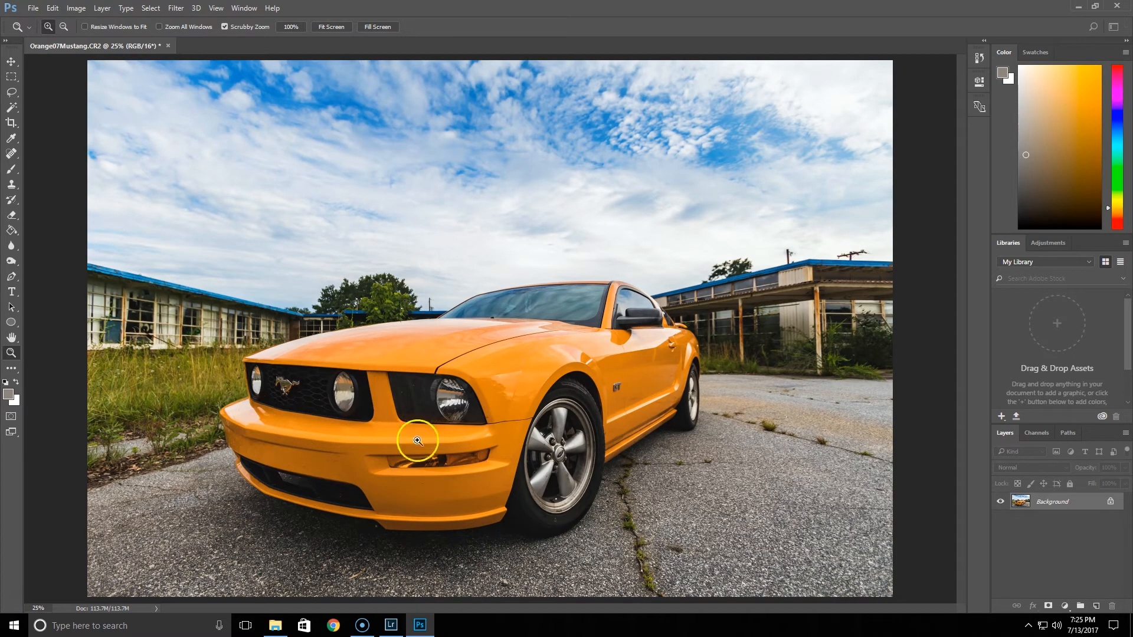
Examine the front bumper up close for dirt specks, from below the grille across to the fog light.
drag(255, 443, 273, 424)
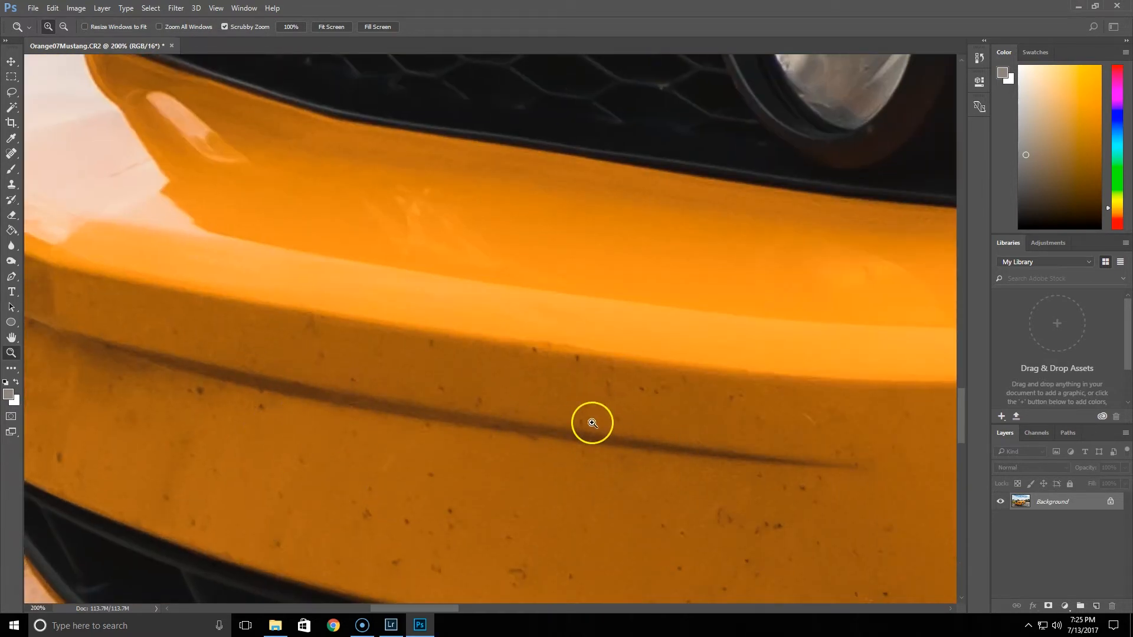
drag(586, 437, 283, 279)
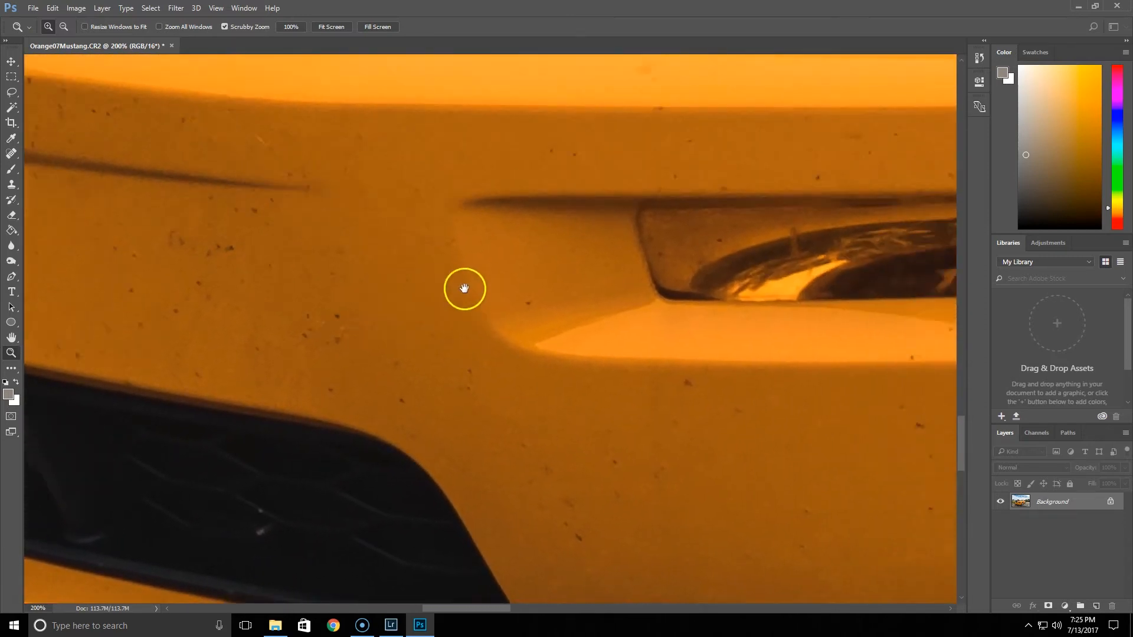
drag(463, 285, 343, 282)
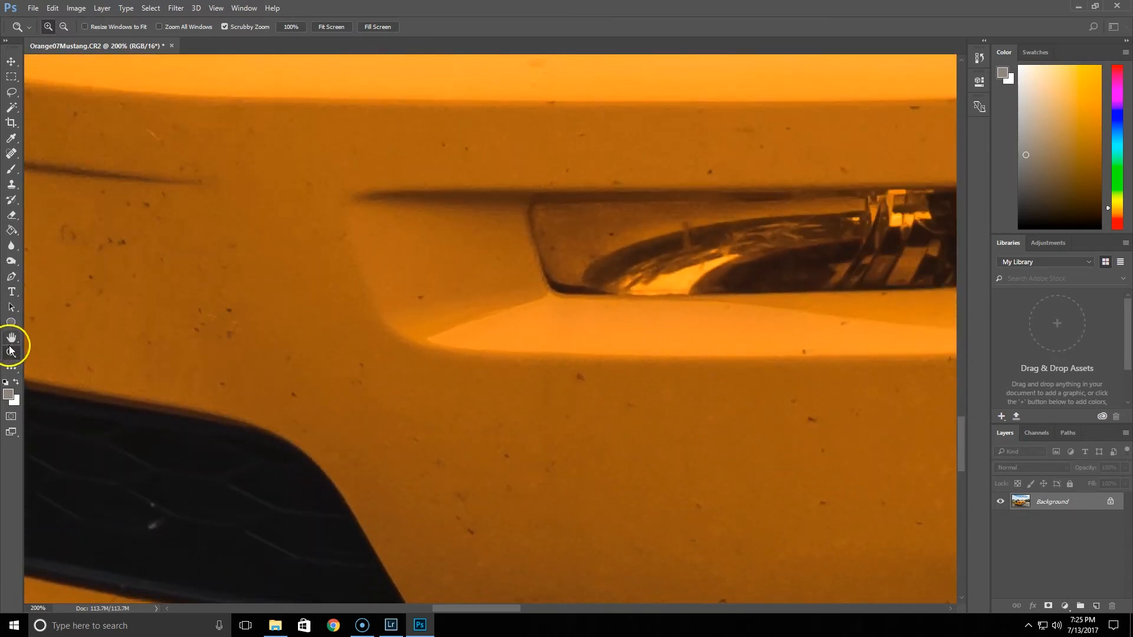
drag(306, 306, 370, 294)
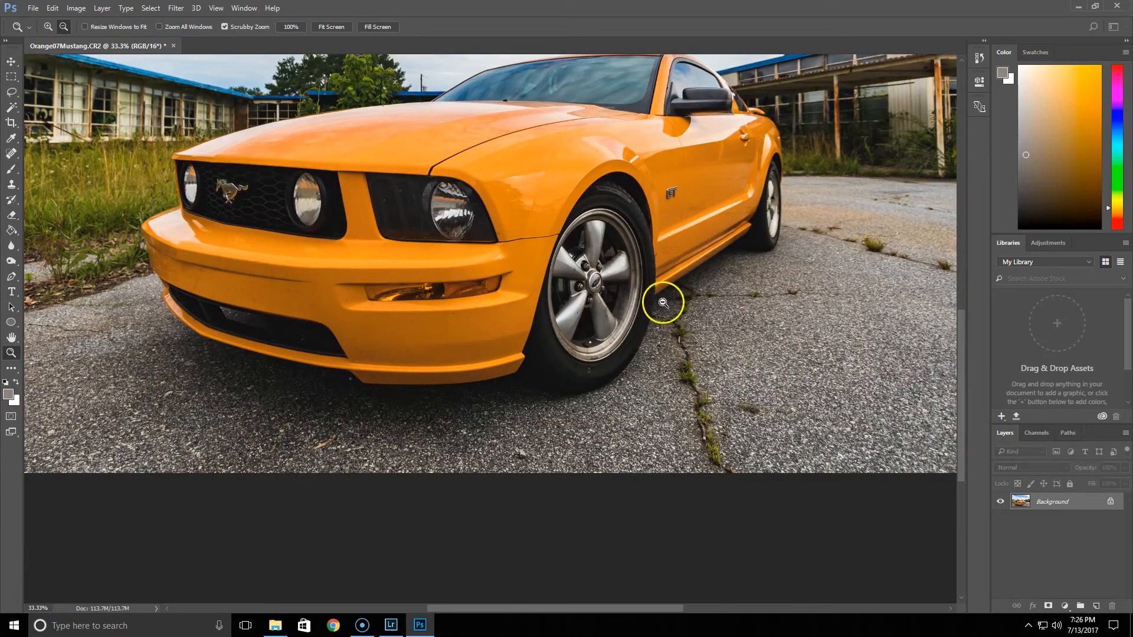
Heal the dark spots on the orange body panel just behind the front wheel with the Spot Healing Brush.
click(679, 253)
click(682, 253)
click(686, 253)
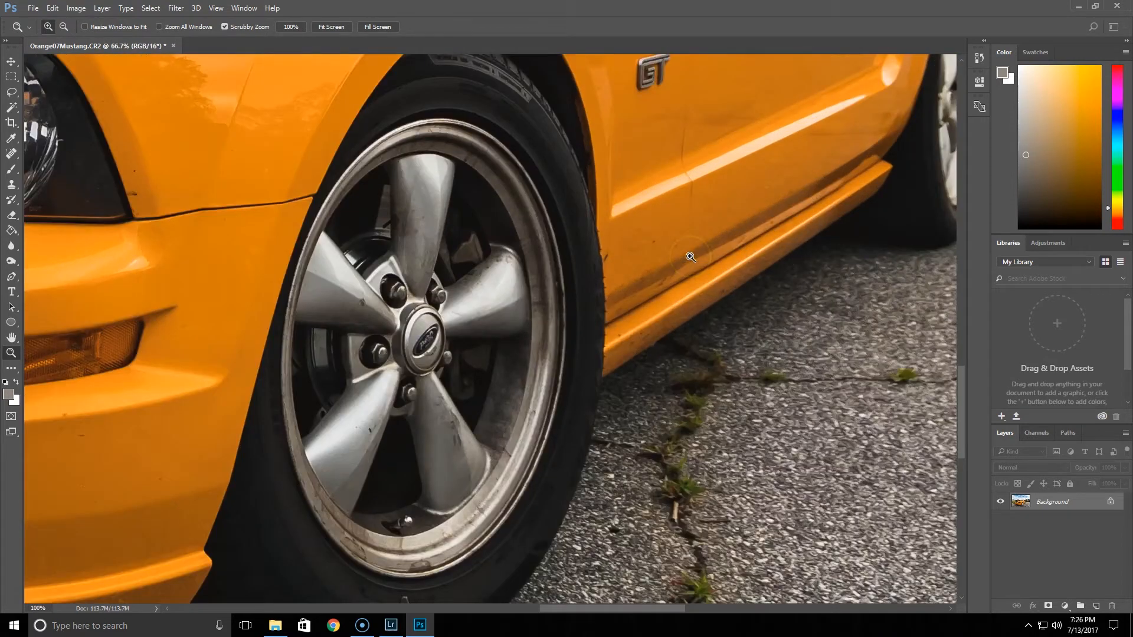
click(441, 250)
click(11, 154)
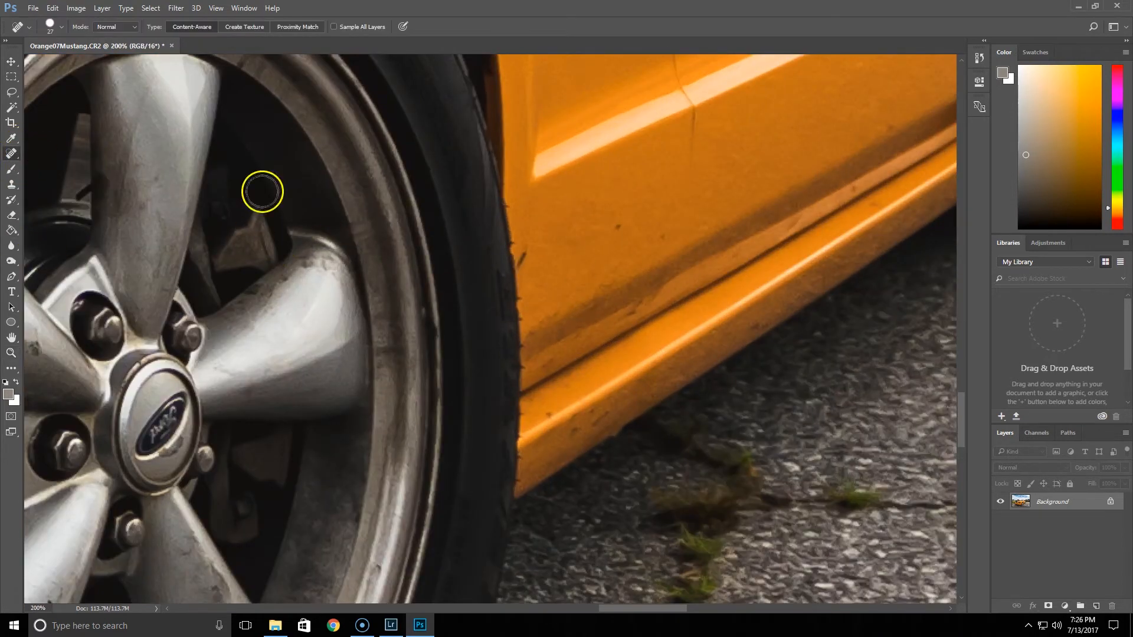
click(529, 260)
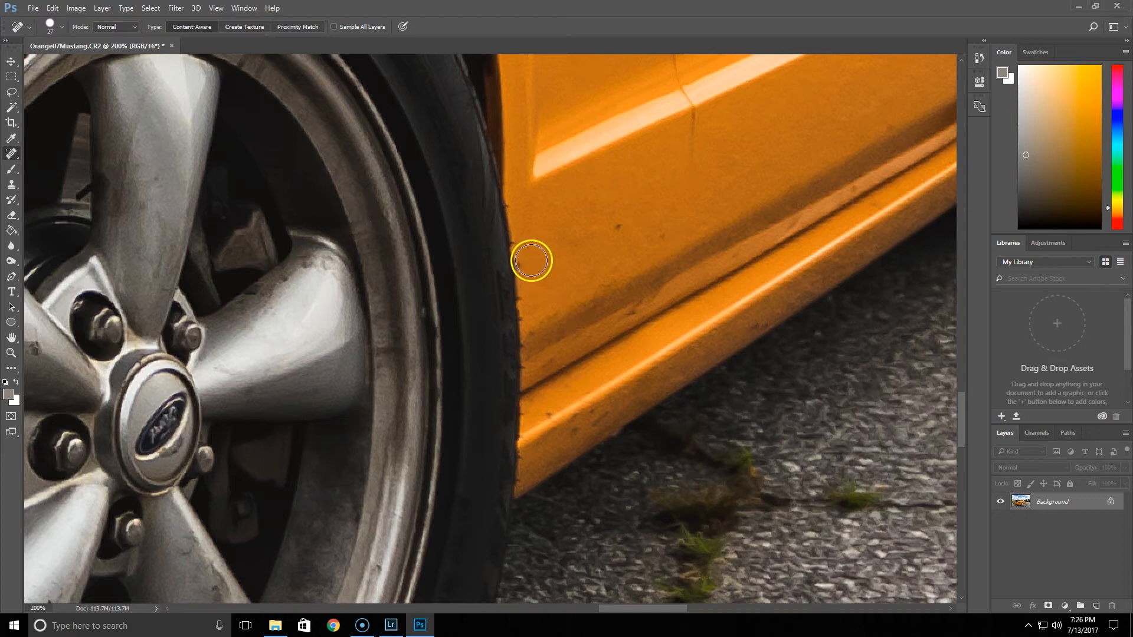
click(617, 226)
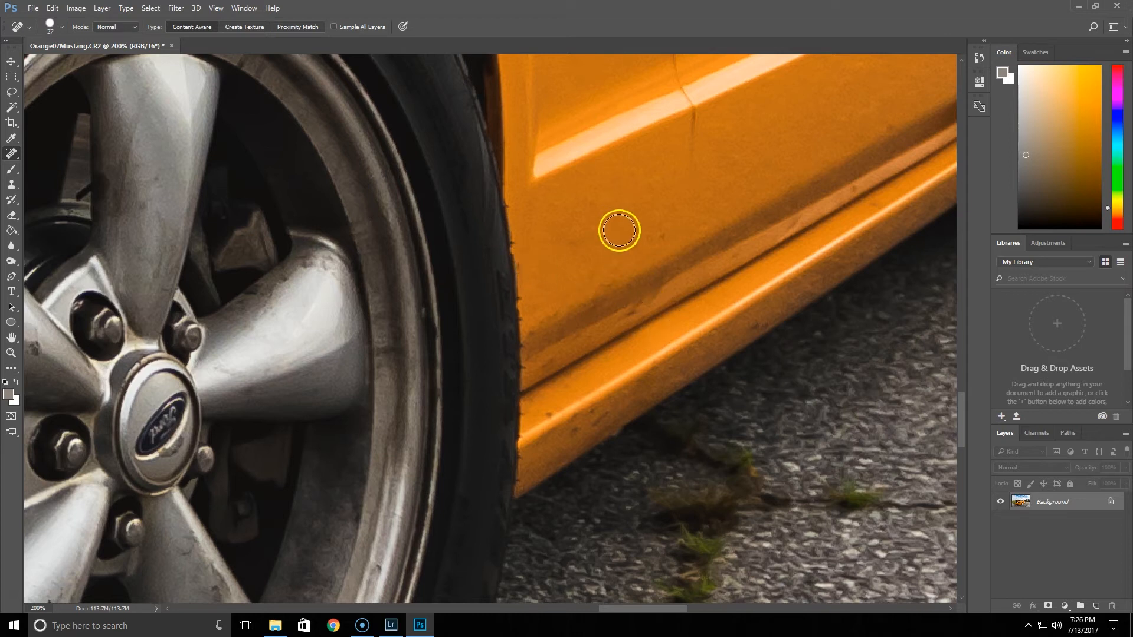
Heal the dark speck on the orange paint between the hood seam and the top of the headlight.
mouse_move(699, 180)
mouse_down()
mouse_move(600, 273)
mouse_move(538, 412)
mouse_up()
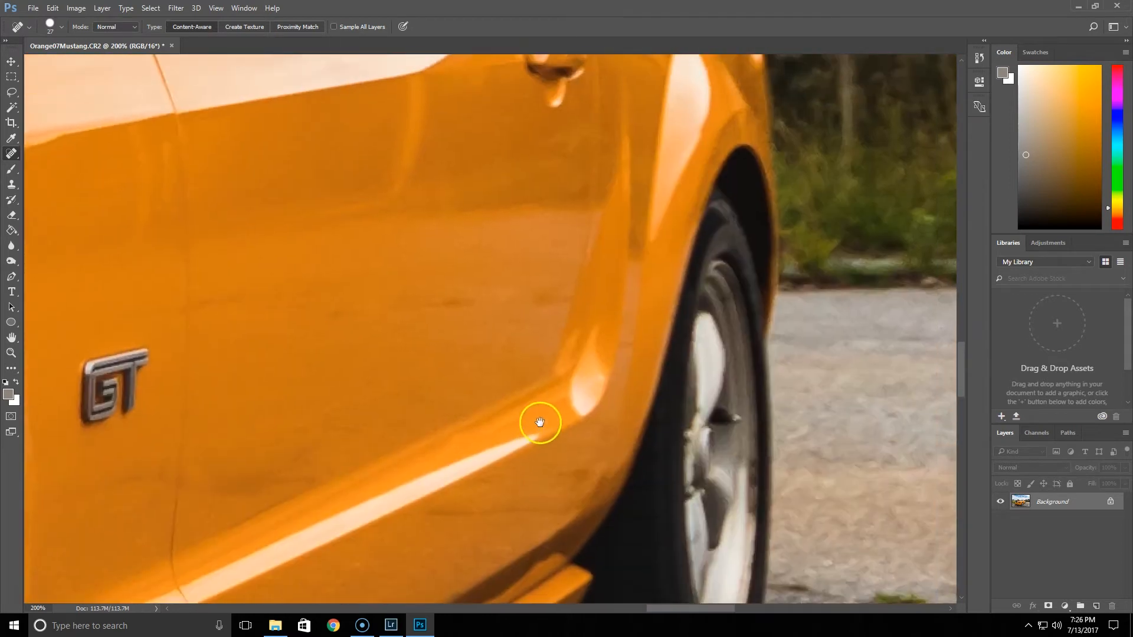
drag(380, 242, 648, 448)
drag(466, 242, 814, 318)
mouse_move(291, 275)
mouse_down()
mouse_move(620, 321)
mouse_move(885, 336)
mouse_up()
drag(259, 340, 508, 350)
drag(265, 339, 827, 273)
mouse_move(224, 336)
mouse_down()
mouse_move(336, 327)
mouse_move(68, 187)
mouse_up()
drag(506, 321, 384, 273)
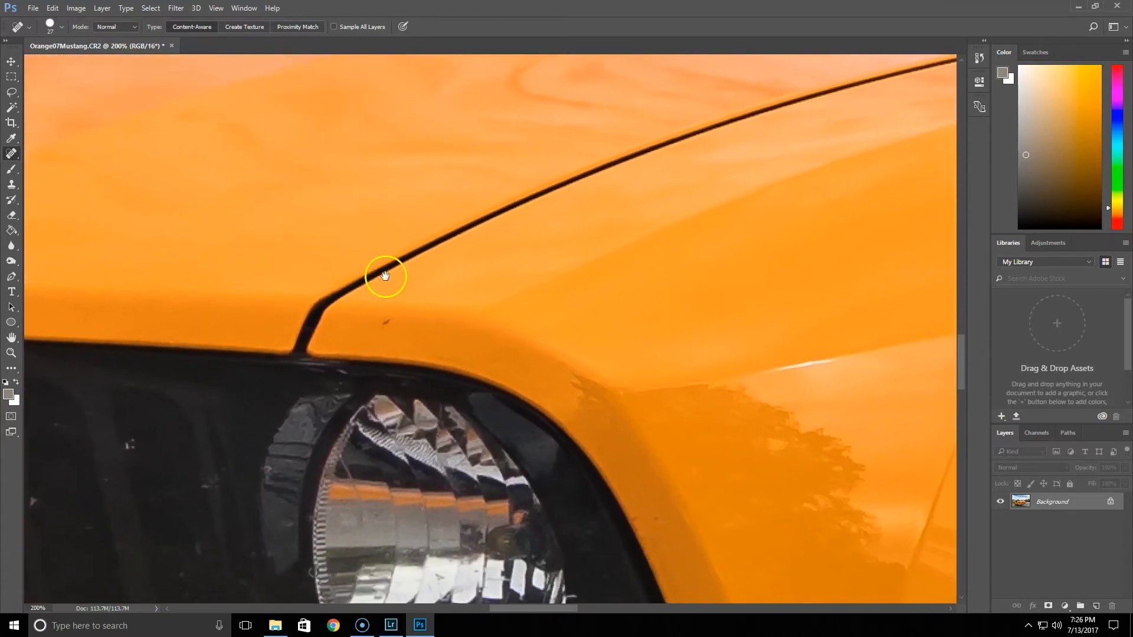
click(379, 324)
Heal the specks on the paint around the headlight and along the hood's front edge.
drag(657, 407, 463, 200)
click(519, 490)
click(512, 447)
drag(248, 260, 826, 508)
drag(107, 236, 503, 262)
click(604, 447)
click(541, 376)
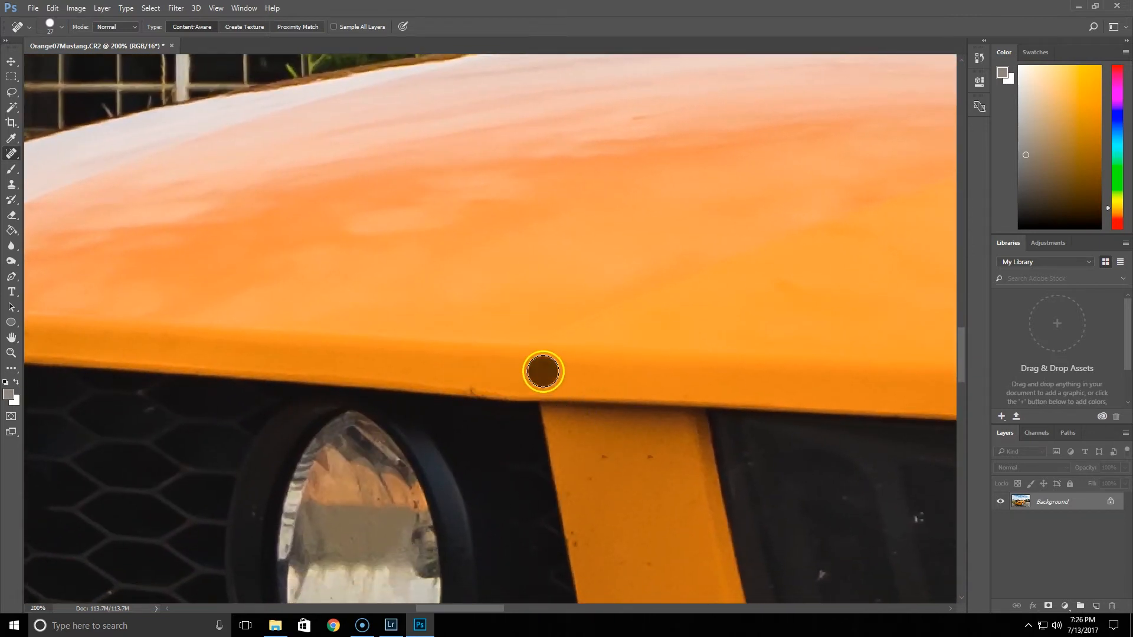
Heal the bright dirt specks on the grille's honeycomb mesh between the horse emblem and the grille light.
drag(311, 334, 682, 317)
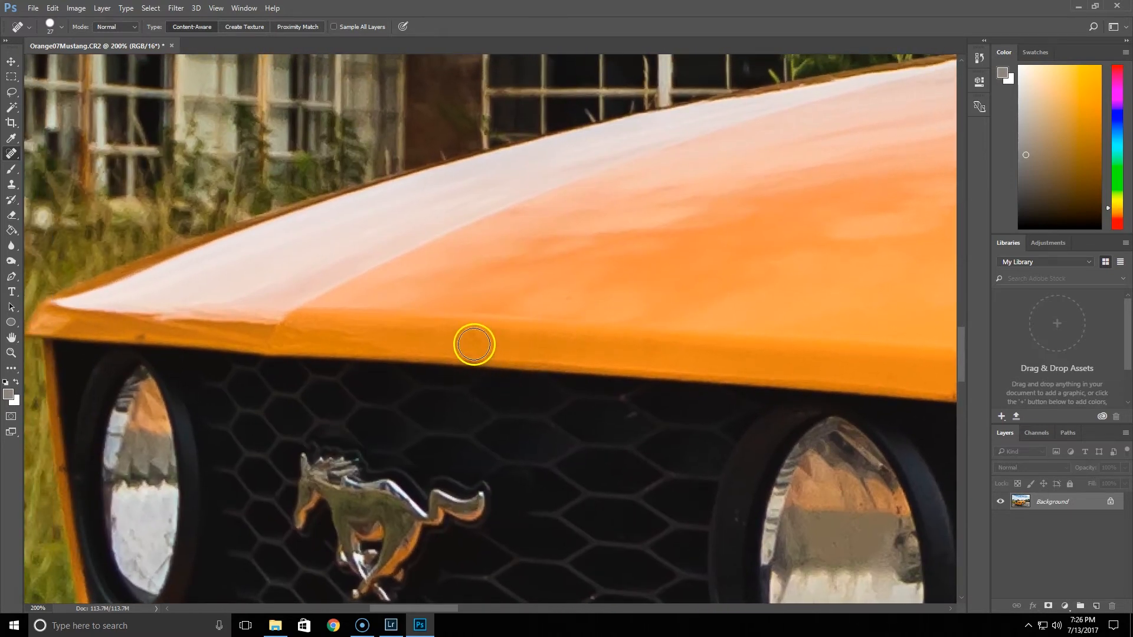
drag(517, 459, 336, 364)
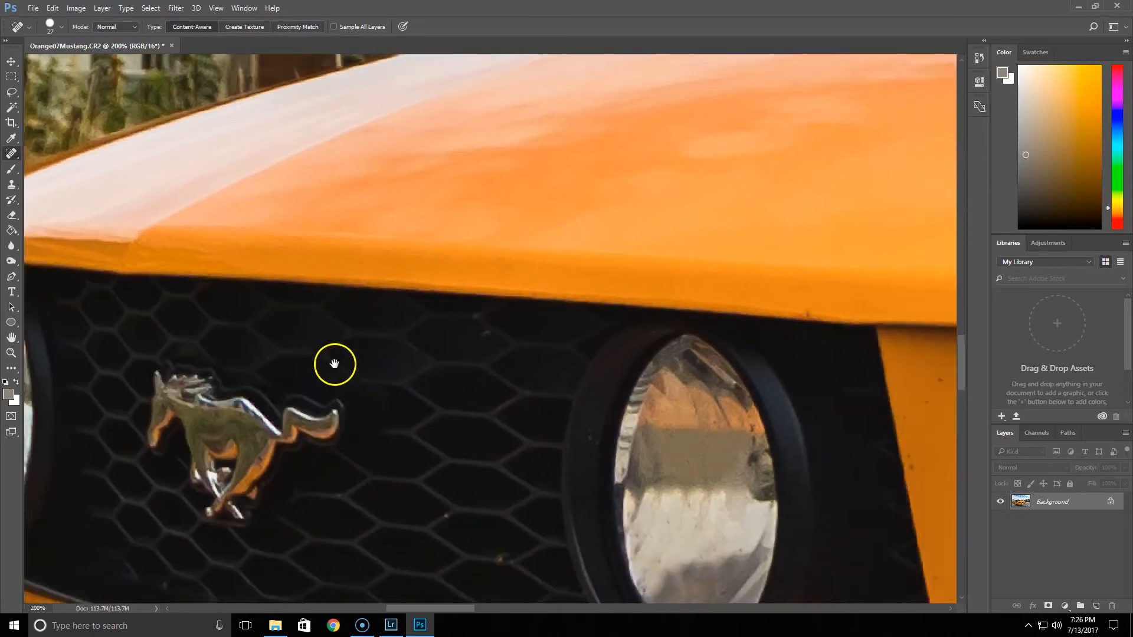
click(437, 423)
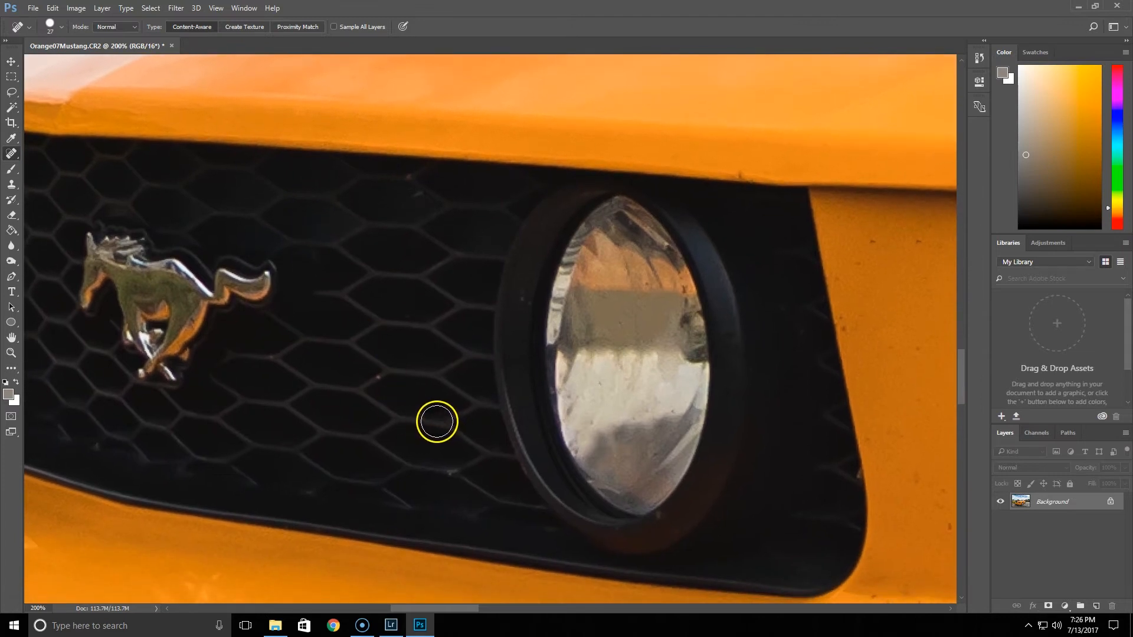
click(451, 471)
click(394, 390)
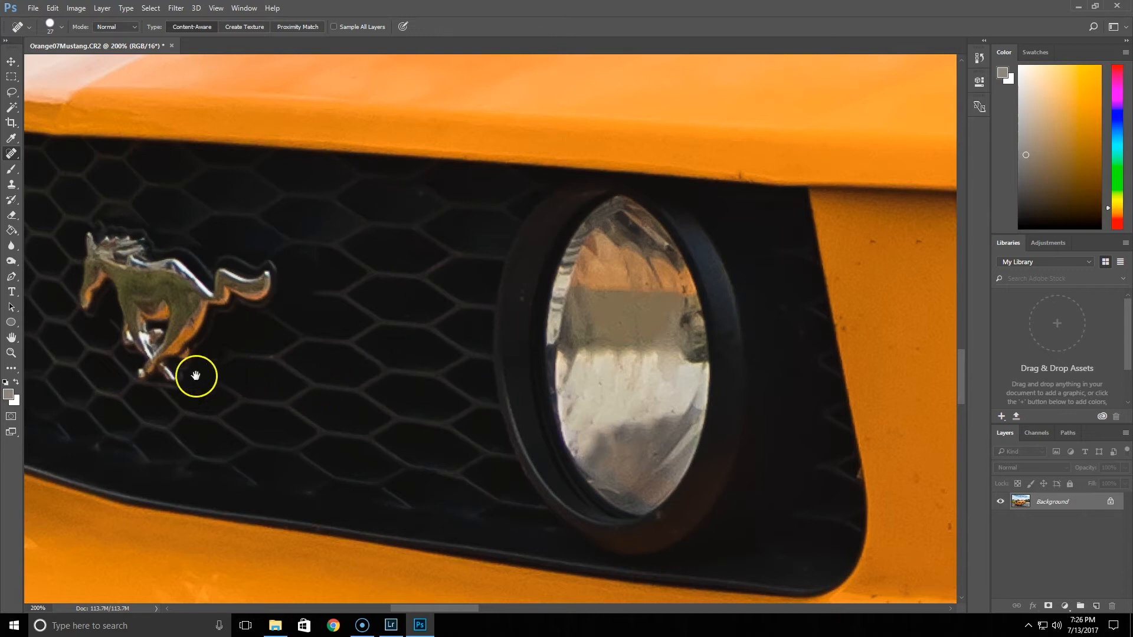
Save the retouched photo and close Photoshop to return to Lightroom.
drag(159, 368, 485, 266)
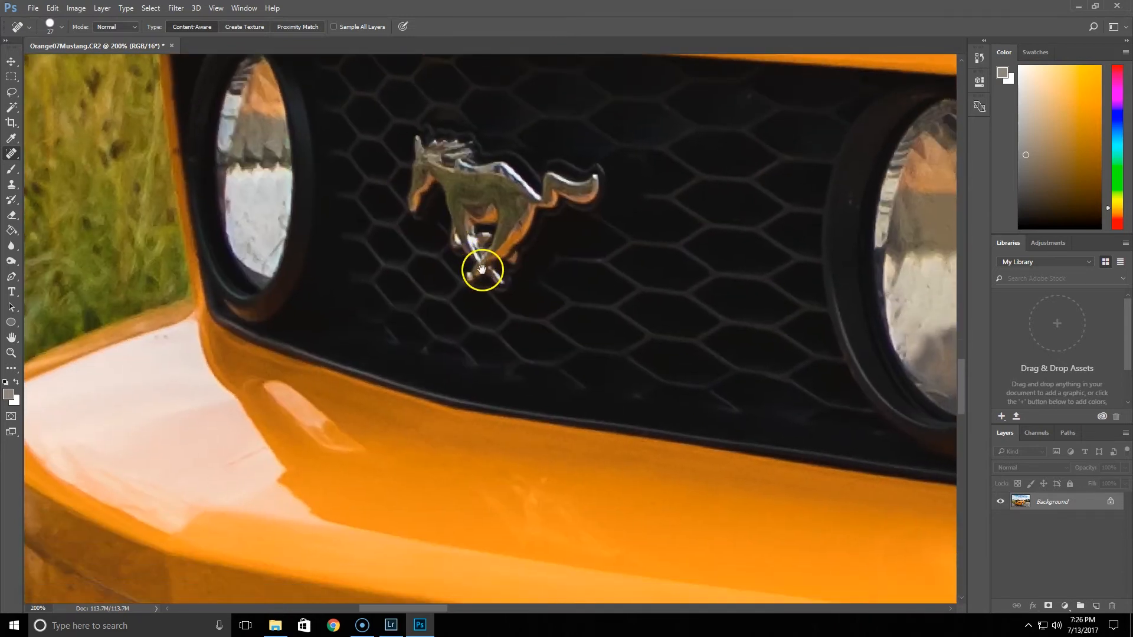
click(11, 352)
alt+click(454, 313)
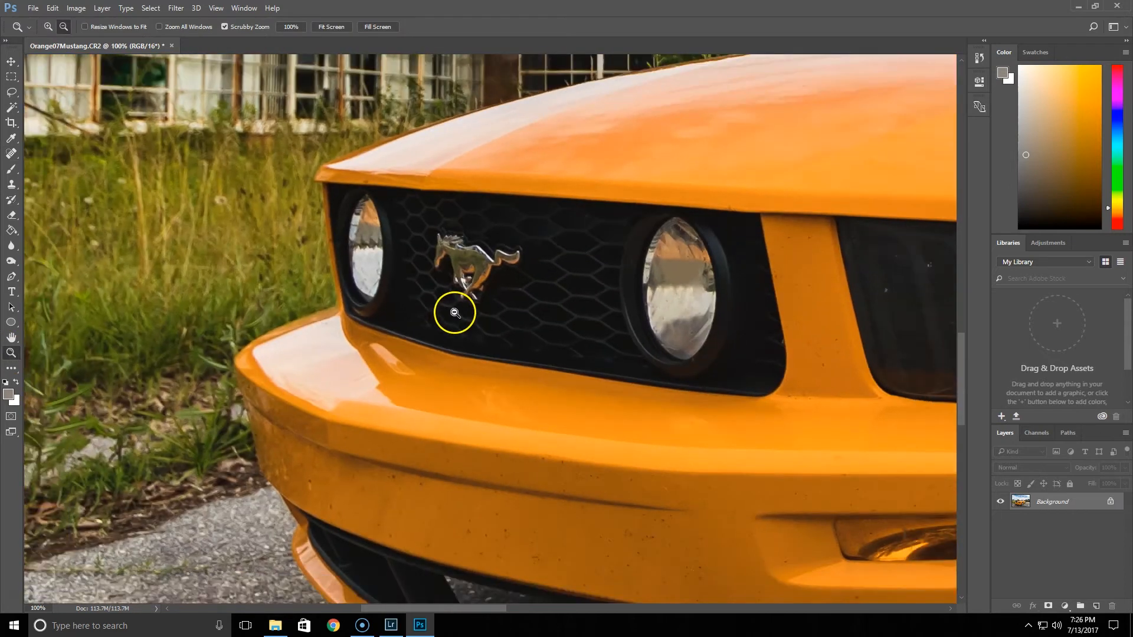
alt+click(496, 321)
alt+click(612, 347)
alt+click(727, 336)
alt+click(744, 335)
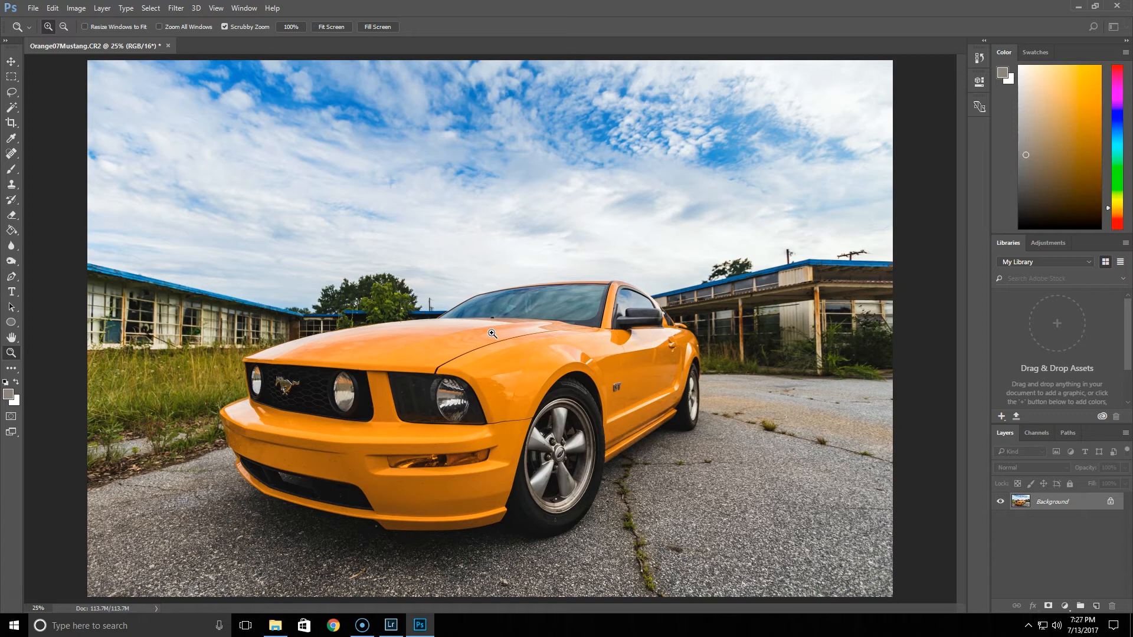
key(ctrl+s)
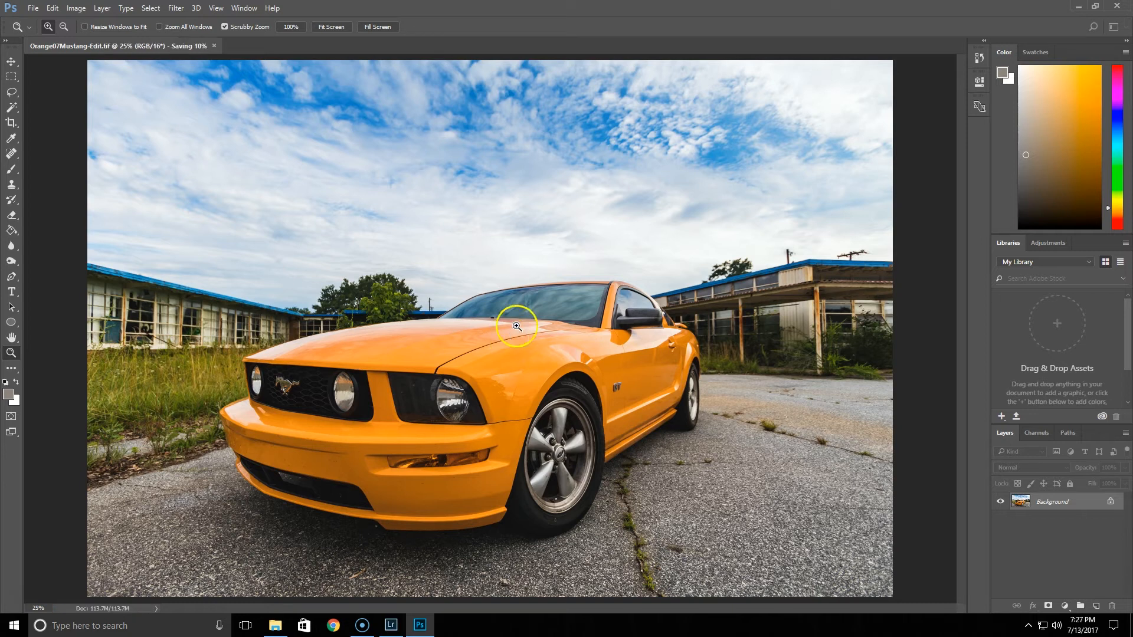
click(1117, 7)
mouse_move(394, 633)
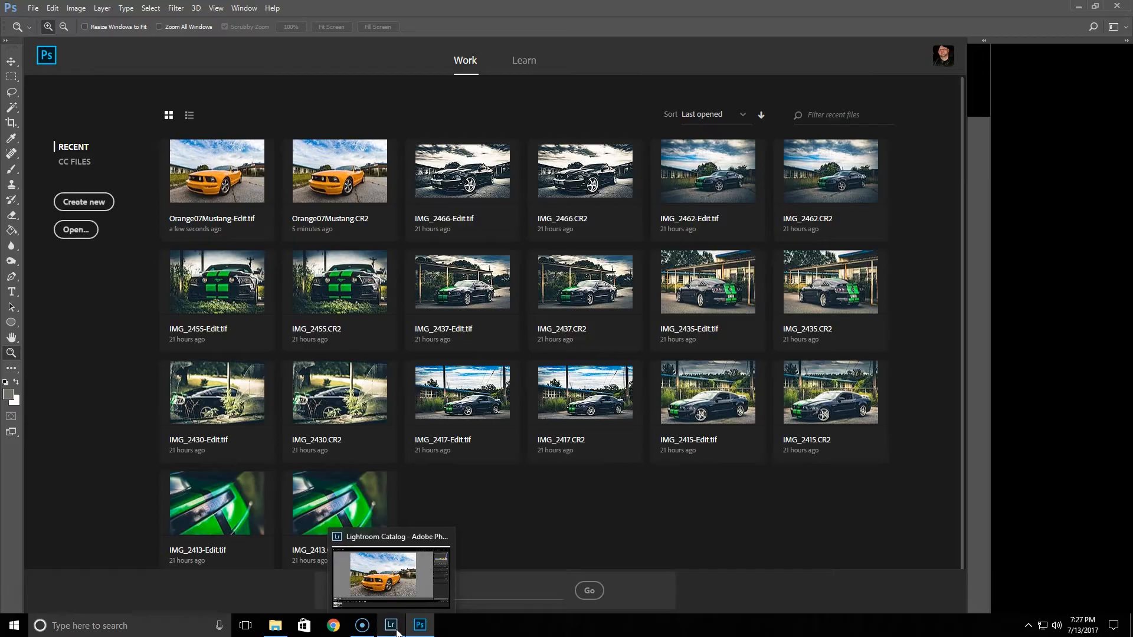
click(396, 629)
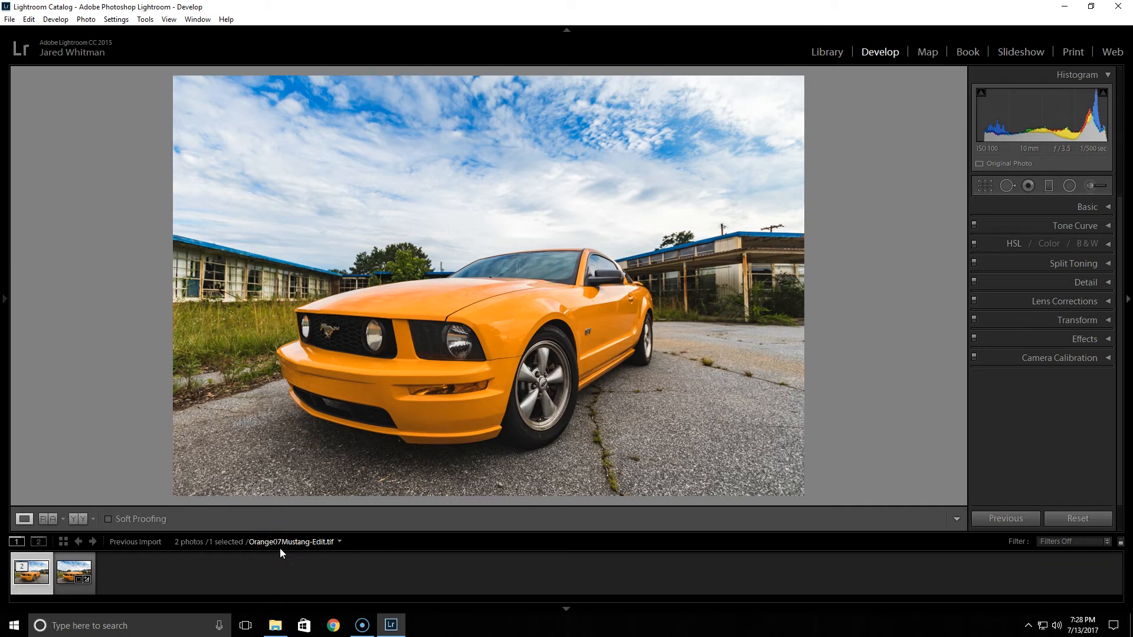
Compare the retouched Orange07Mustang-Edit.tif with the original Orange07Mustang.CR2, checking the bumper and paint.
click(282, 532)
click(74, 571)
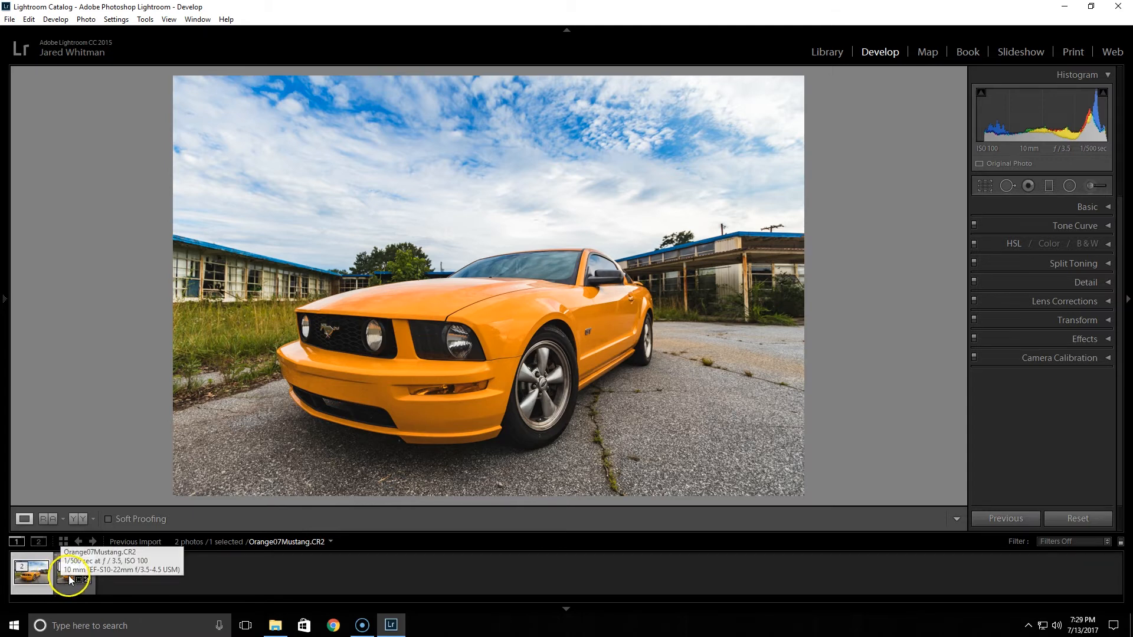
click(44, 577)
click(64, 581)
click(51, 583)
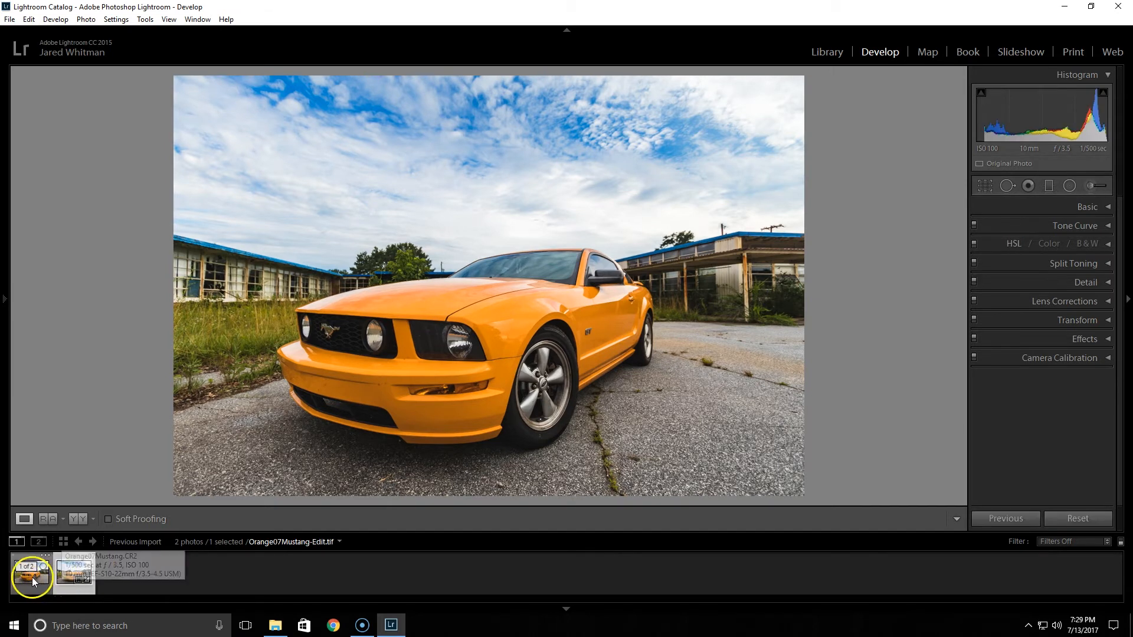
click(71, 576)
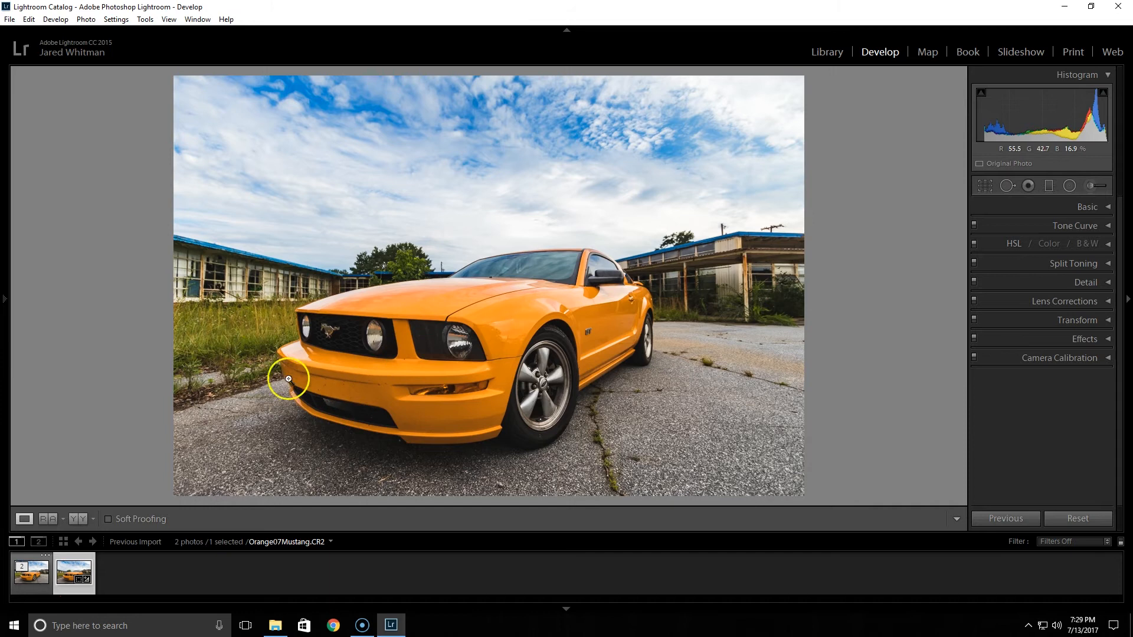
click(39, 577)
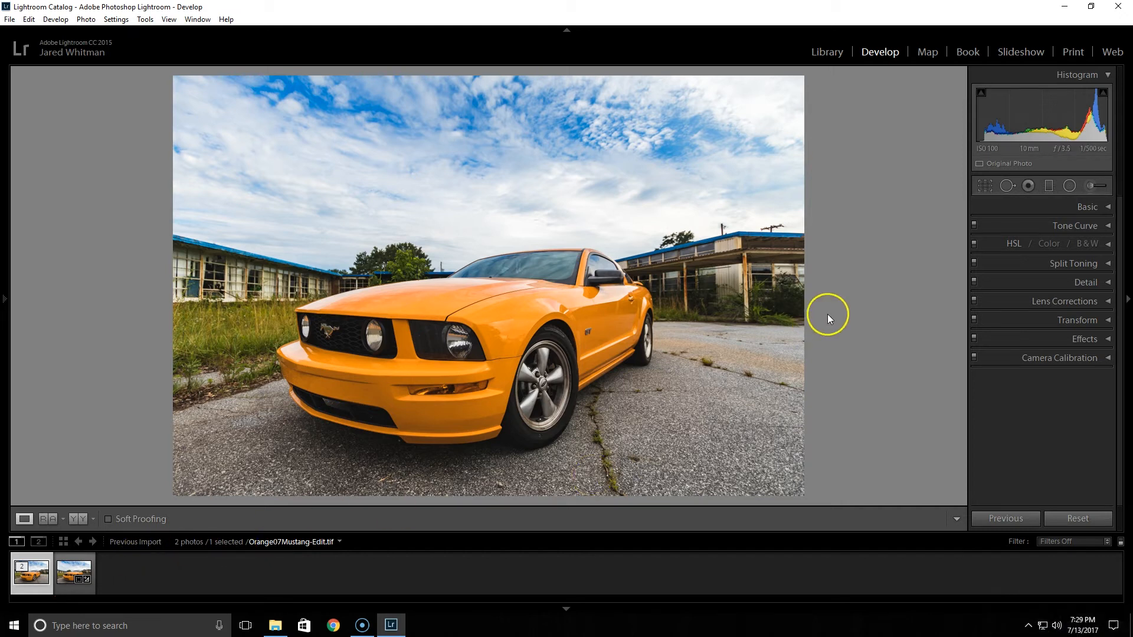
Set Highlights to -60 and Shadows to +60 in the basic adjustments of Orange07Mustang-Edit.tif.
click(1024, 209)
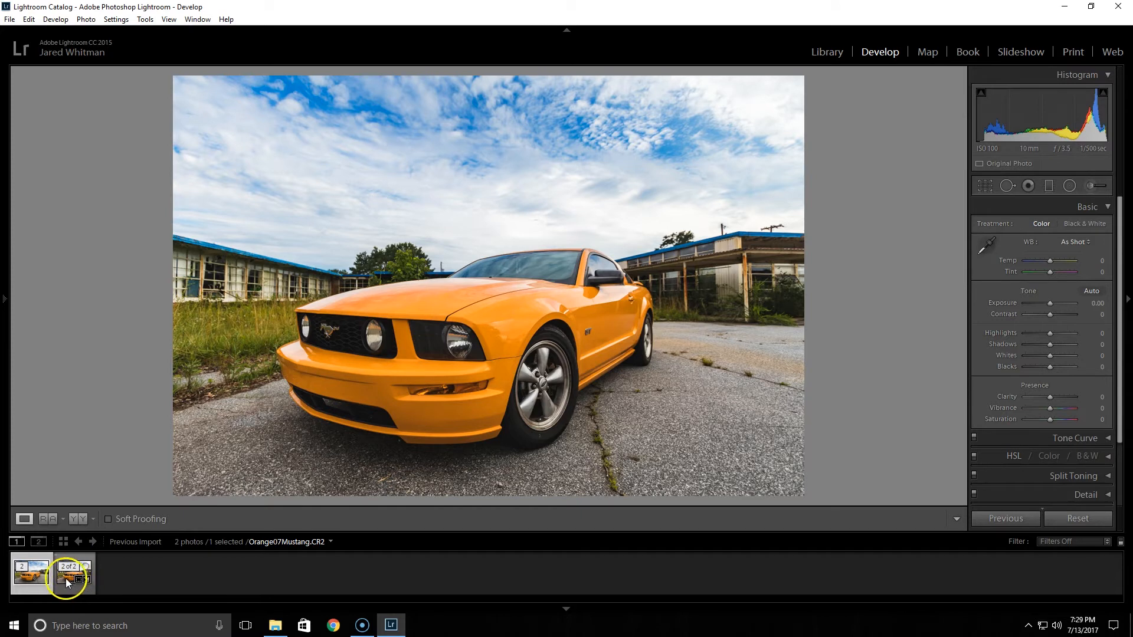
mouse_move(66, 583)
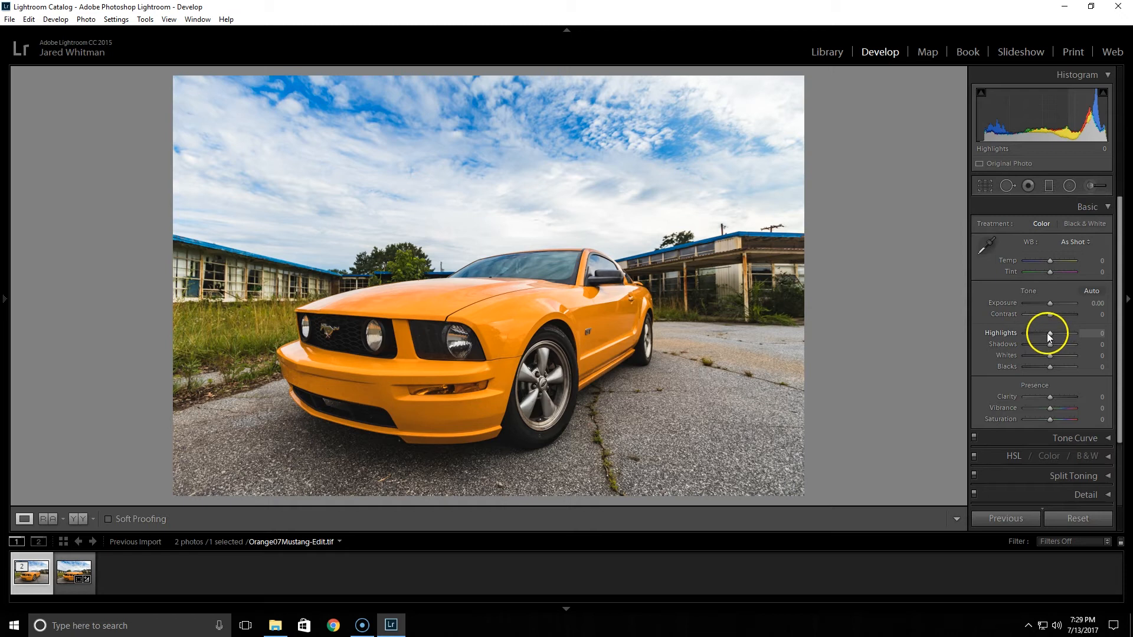
drag(1049, 333, 1025, 334)
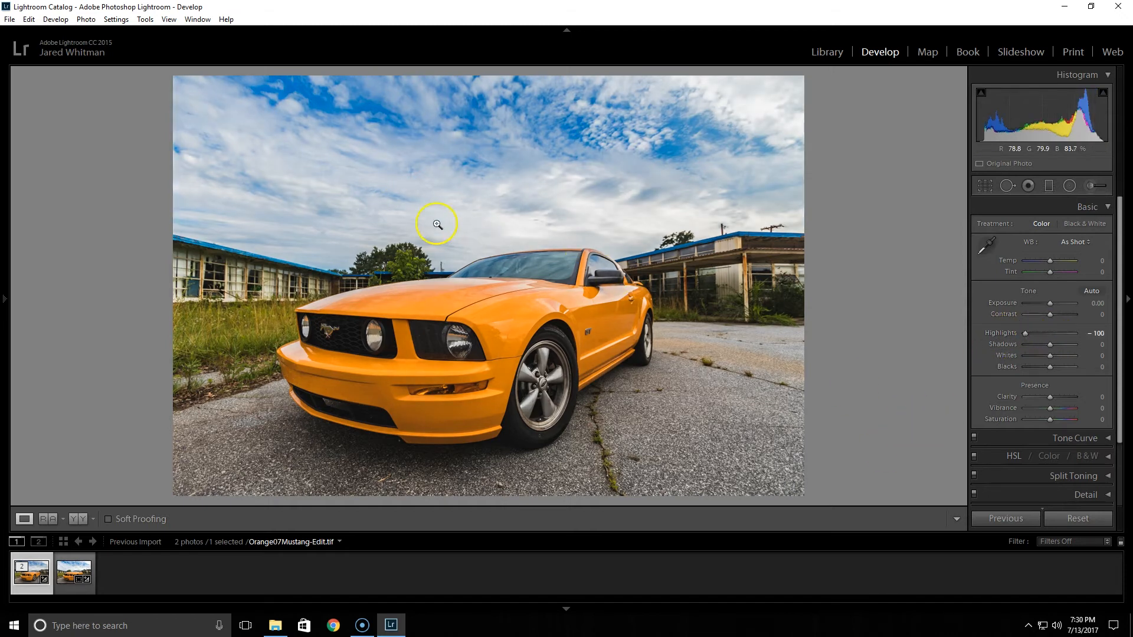
drag(1025, 335, 1036, 335)
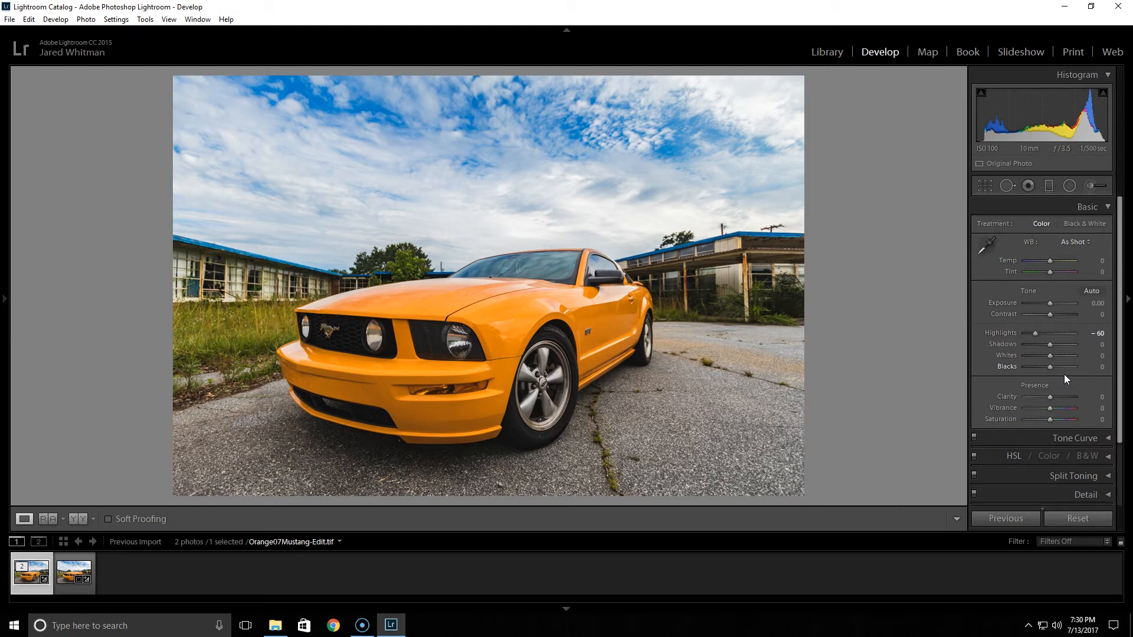
drag(1053, 345, 1067, 344)
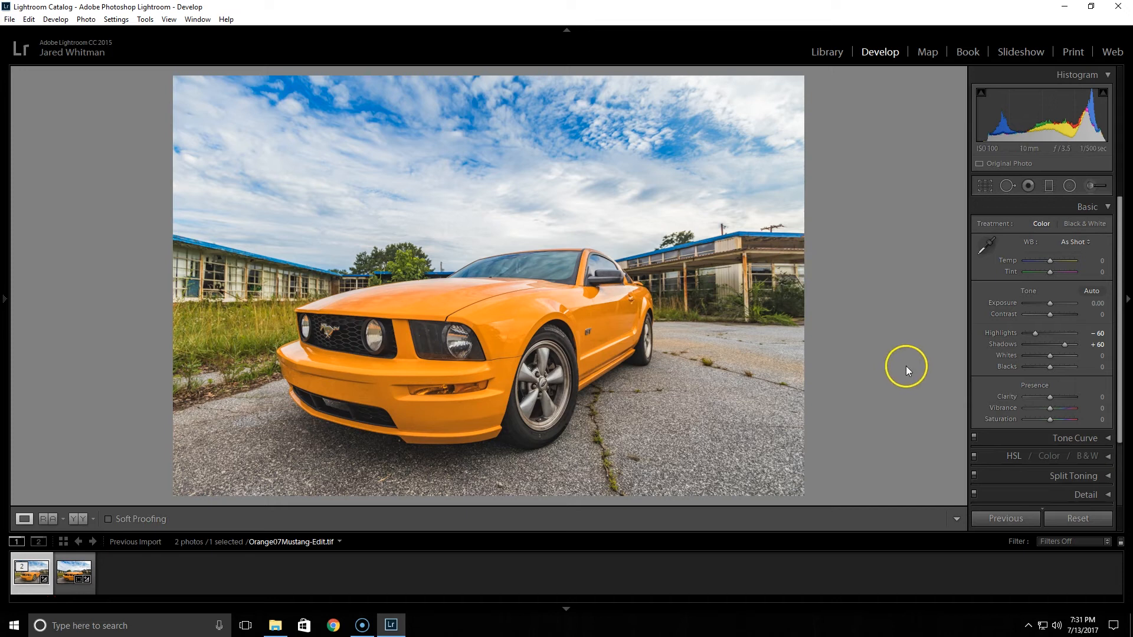
Set Whites to +24 and Blacks to -40 in the basic adjustments, using the clipping preview as a guide.
alt+click(1051, 356)
drag(1050, 356, 1056, 356)
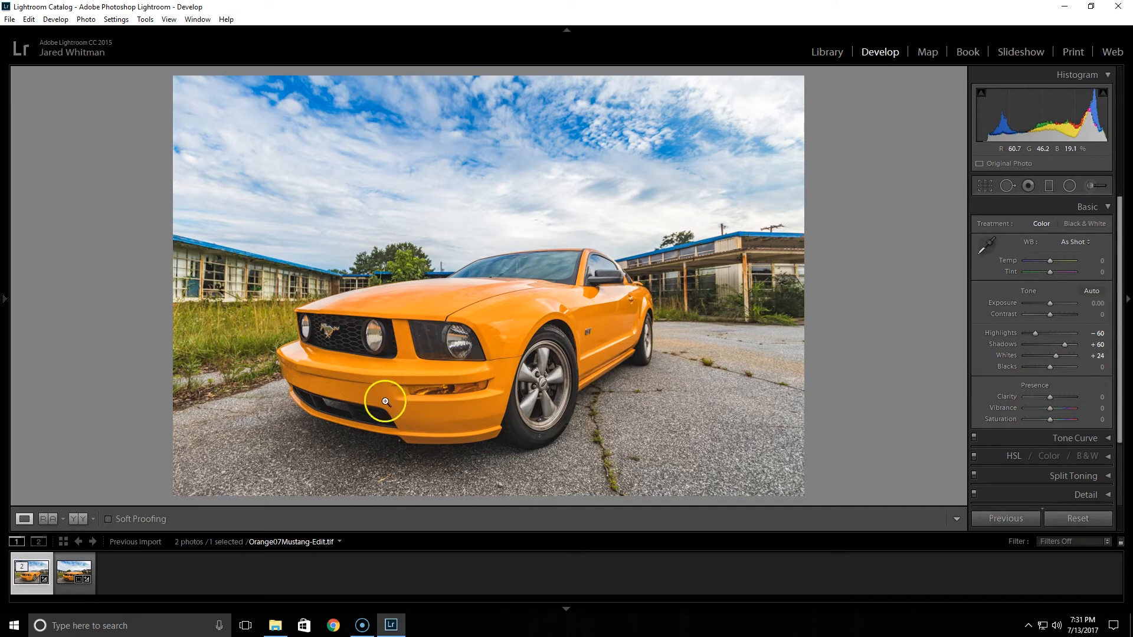
alt+click(1050, 367)
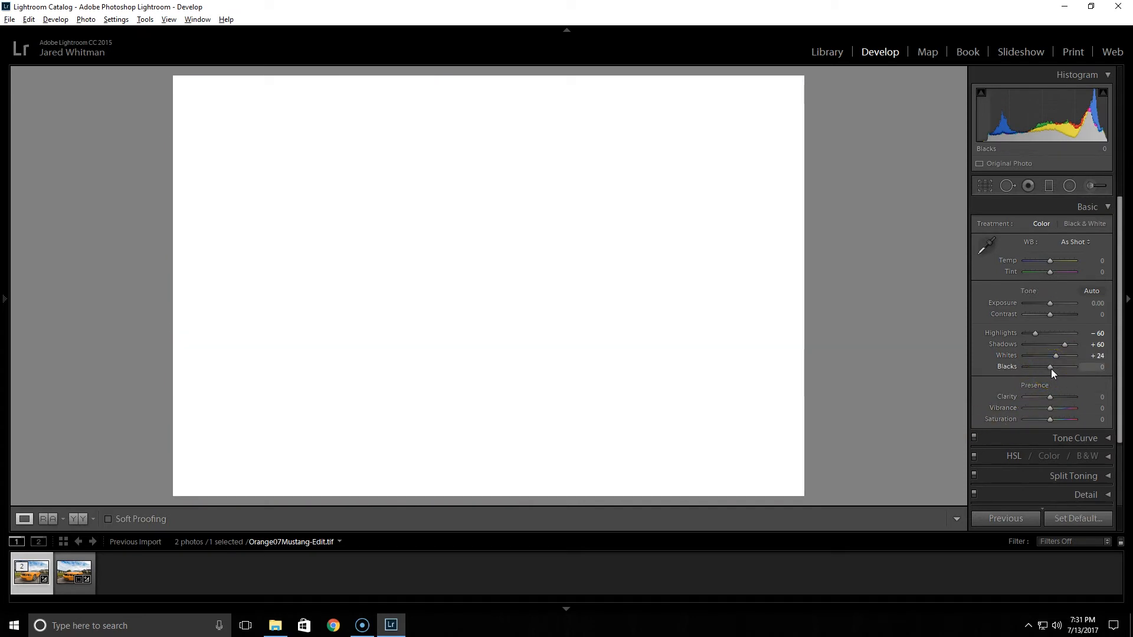
drag(1049, 369, 1041, 370)
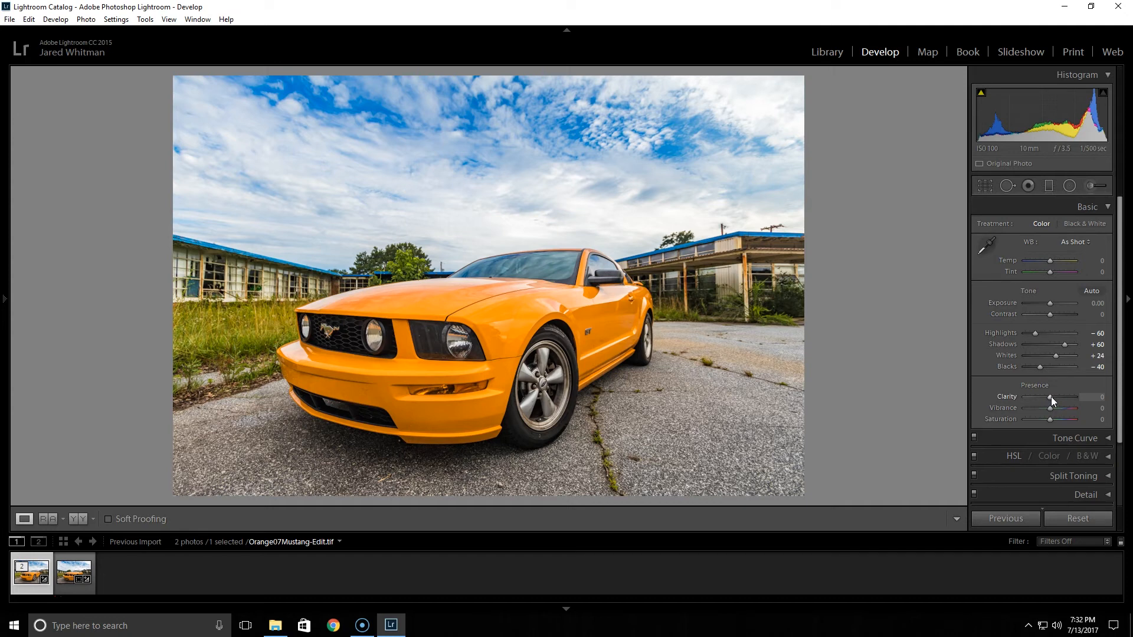
Set Clarity to +38 and inspect the pavement and the front wheel up close.
drag(1051, 398, 1061, 398)
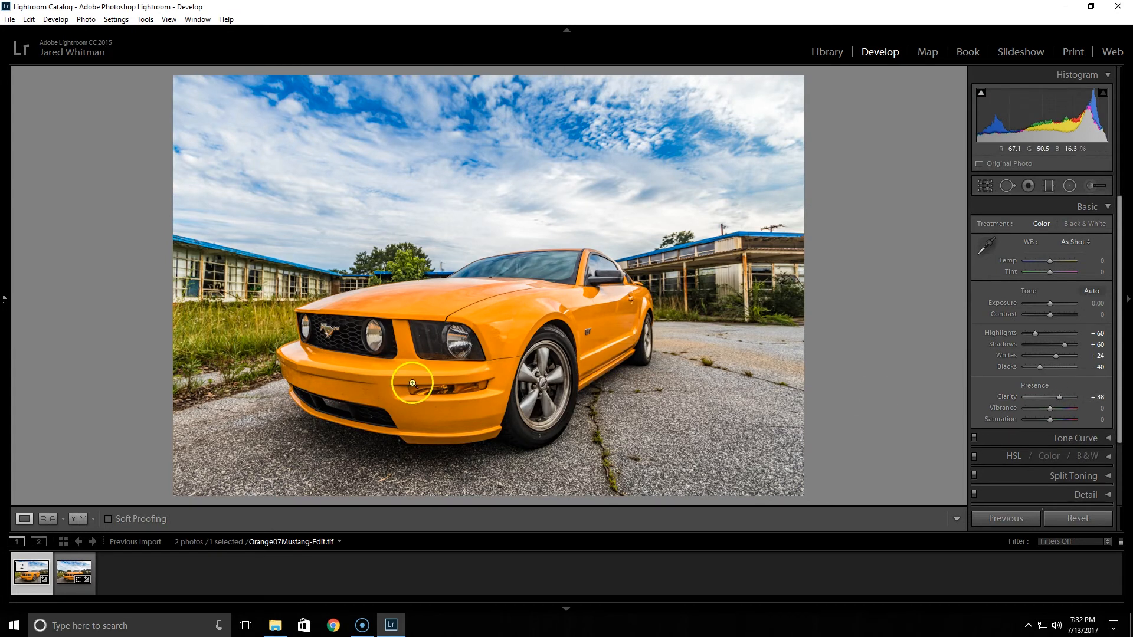
click(555, 463)
drag(746, 359, 256, 417)
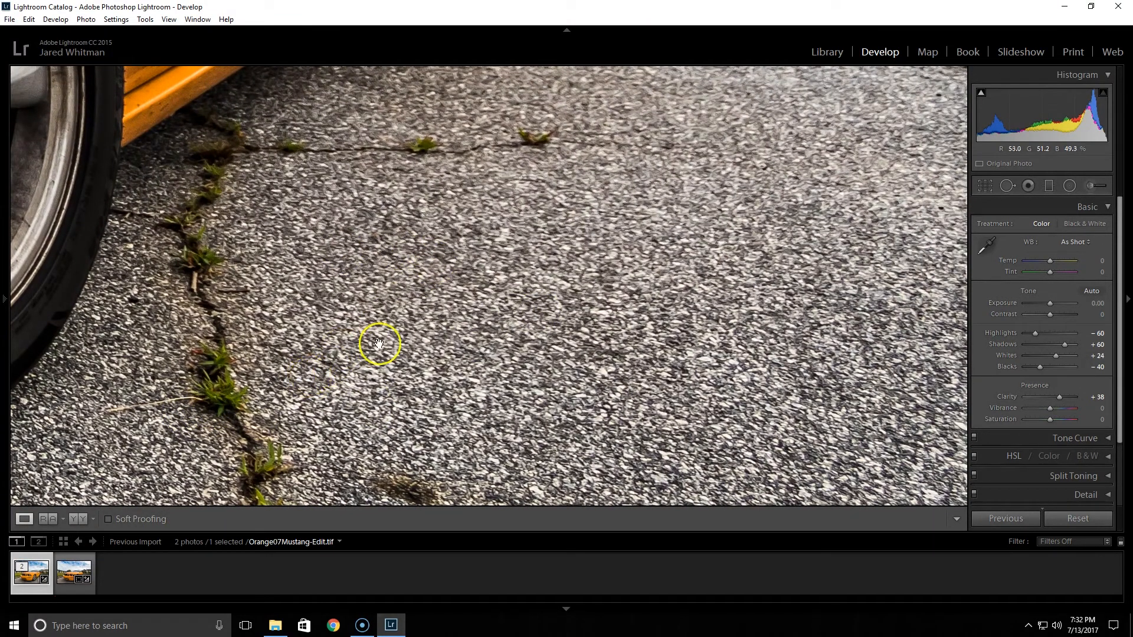
drag(367, 339, 553, 345)
drag(430, 297, 708, 439)
drag(546, 323, 588, 339)
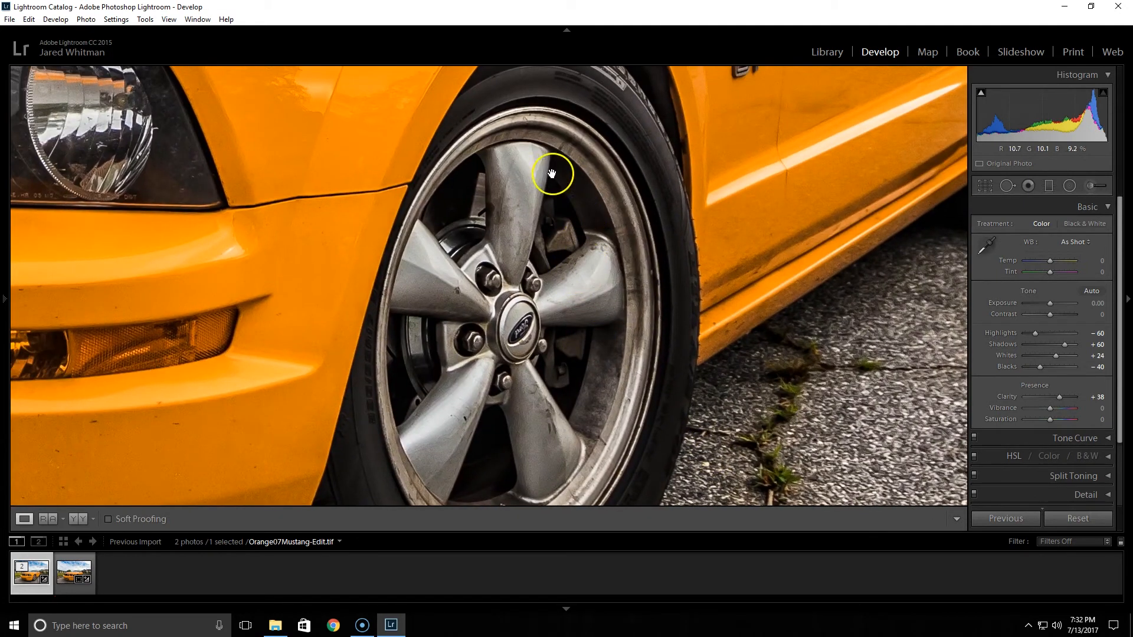
drag(608, 371, 653, 346)
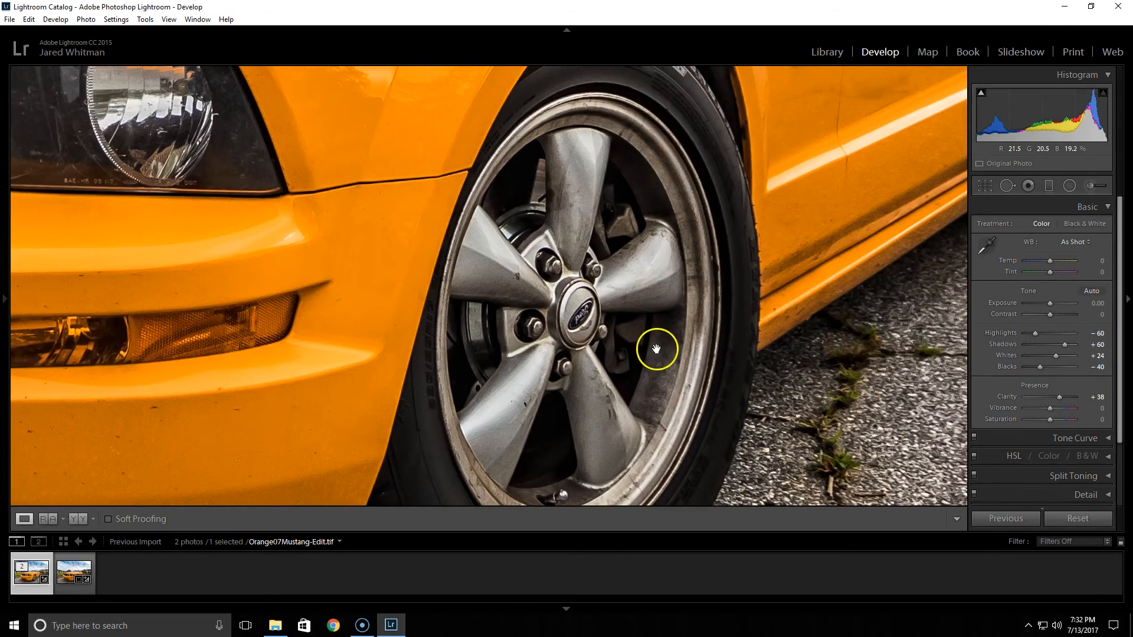
click(558, 248)
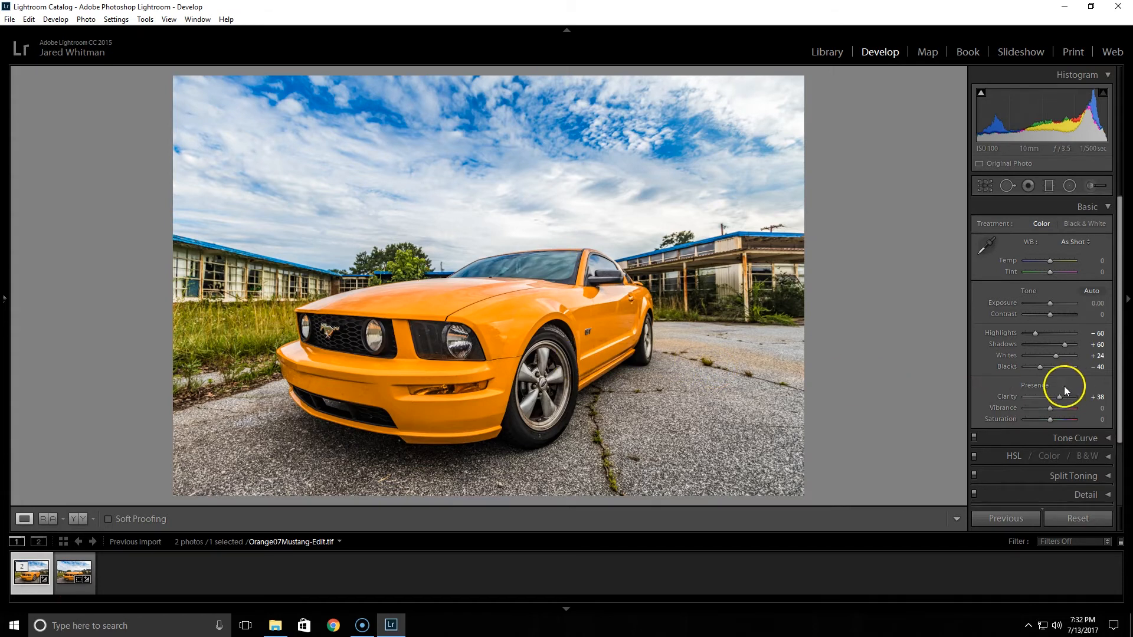
Try Vibrance at +55 and reset it to its default.
mouse_move(1050, 408)
mouse_down()
mouse_move(1081, 407)
mouse_move(1064, 409)
mouse_up()
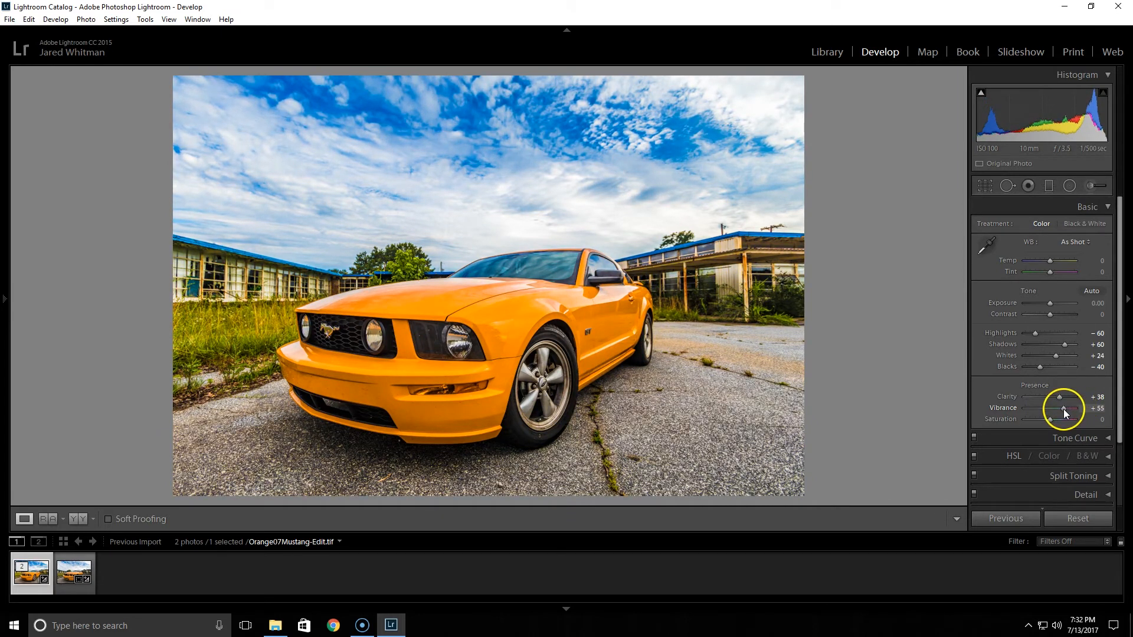
double_click(1003, 408)
click(1044, 209)
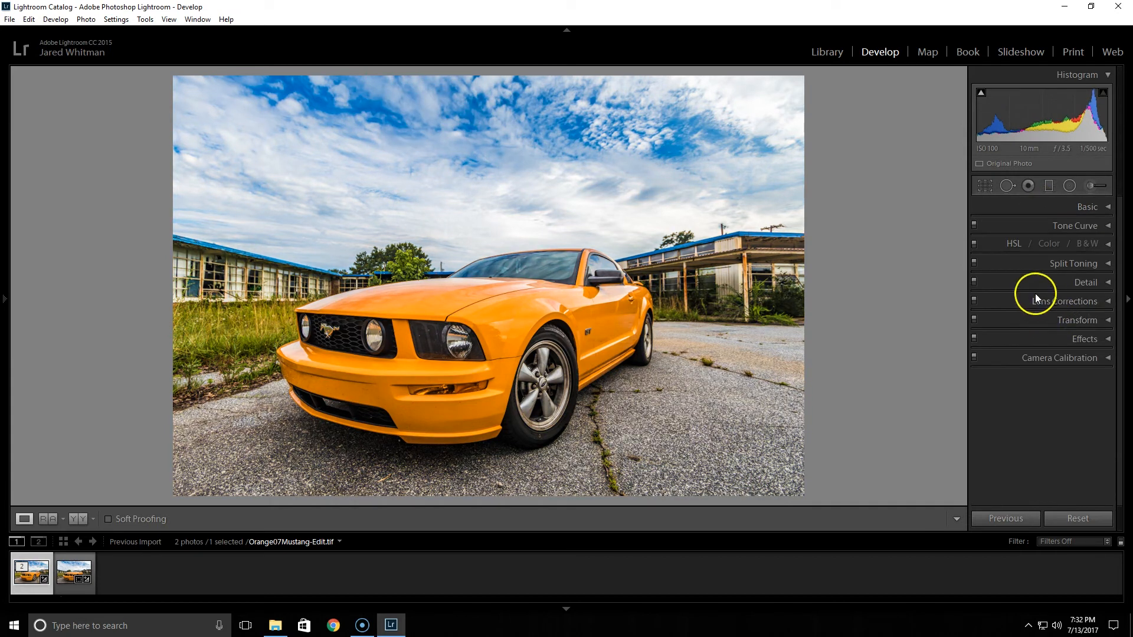
Set Dehaze to +24 and the post-crop vignette Amount to -19 in the effects.
click(1029, 342)
drag(1051, 497, 1057, 494)
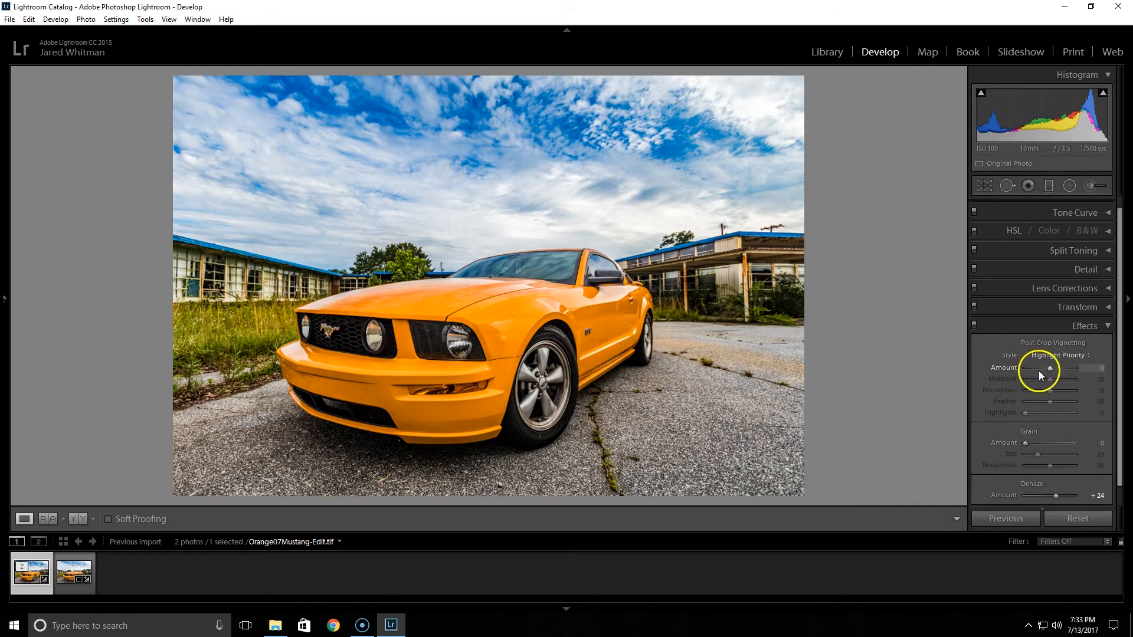
drag(1049, 369, 1045, 369)
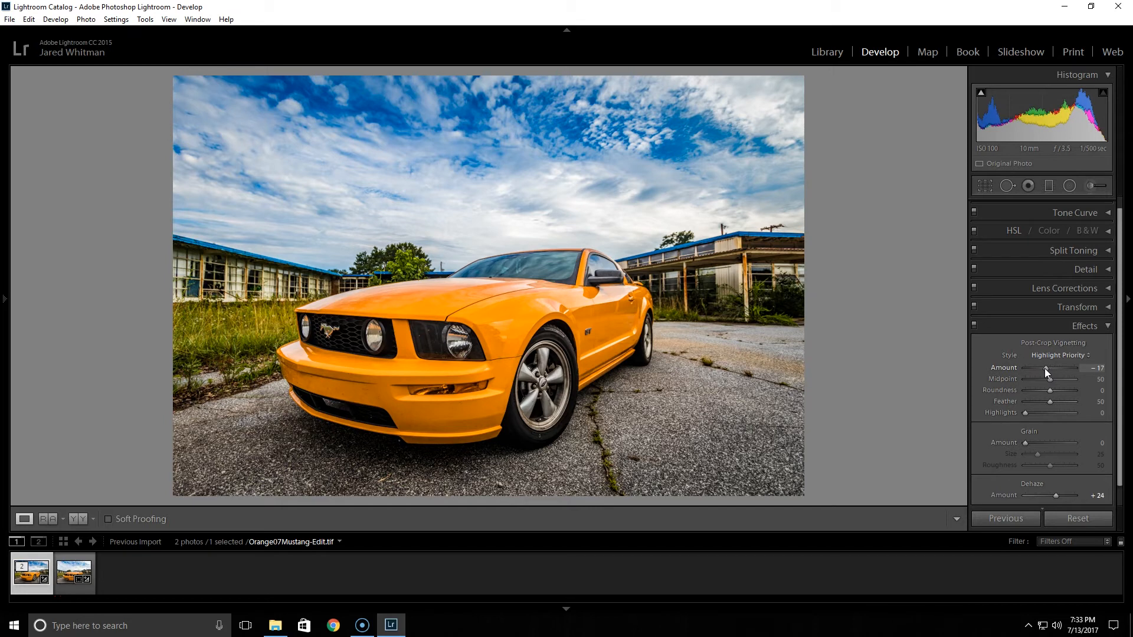
drag(1045, 368, 1044, 368)
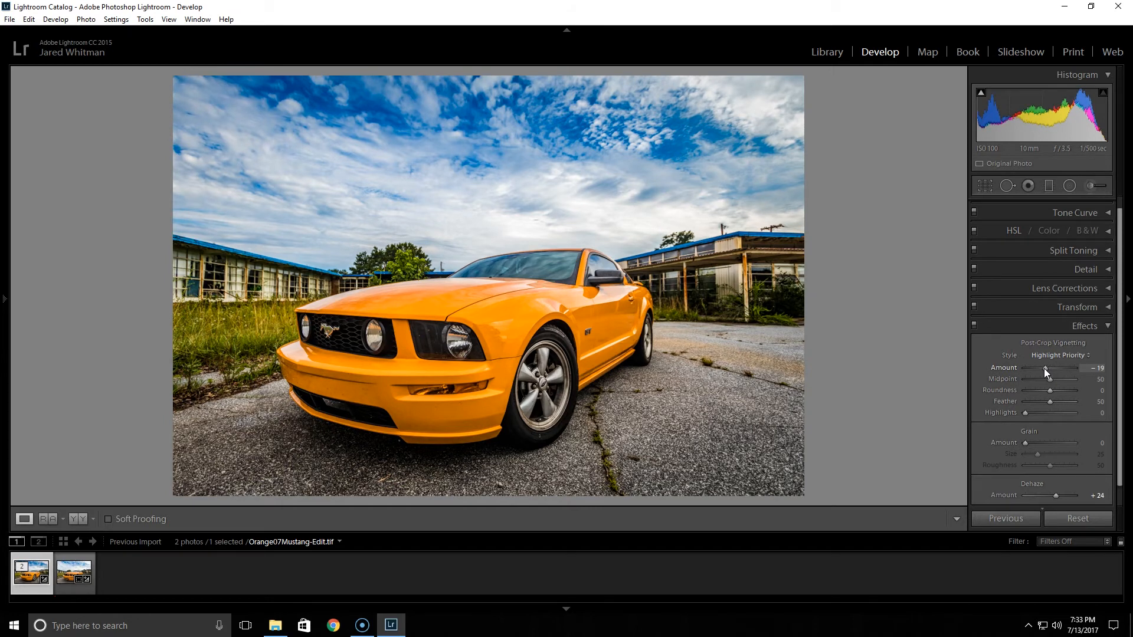
Crop the photo slightly tighter by pulling in its right edge, and apply the crop.
click(983, 186)
drag(804, 286, 794, 285)
click(813, 336)
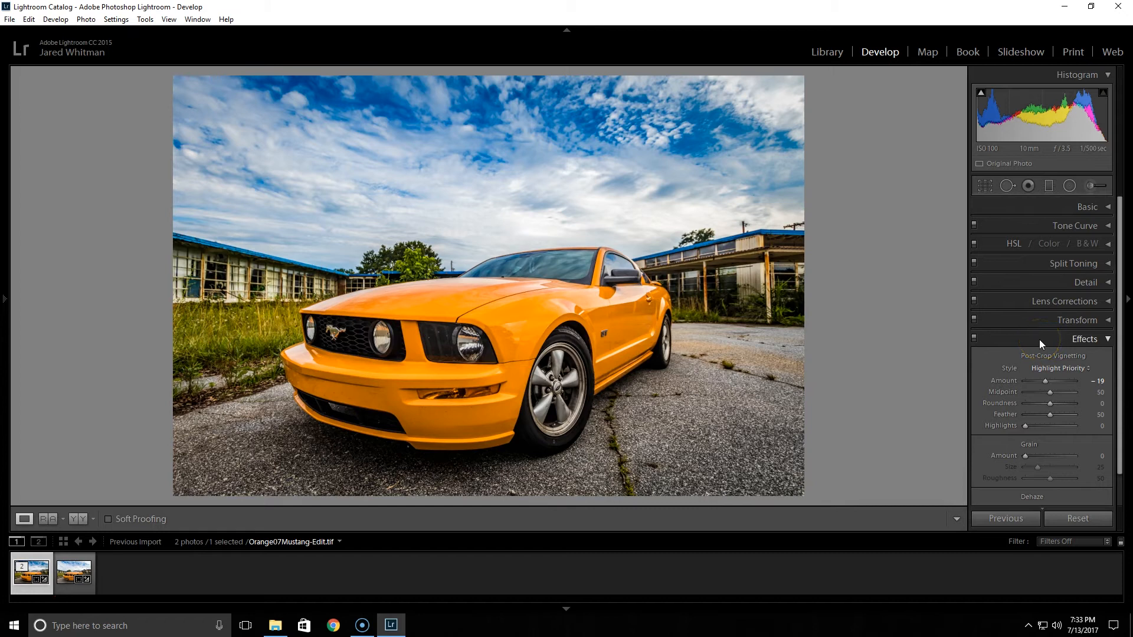
Test stronger post-crop vignettes, and settle on Midpoint 32 with Amount -19.
click(1045, 382)
drag(1044, 381, 1029, 383)
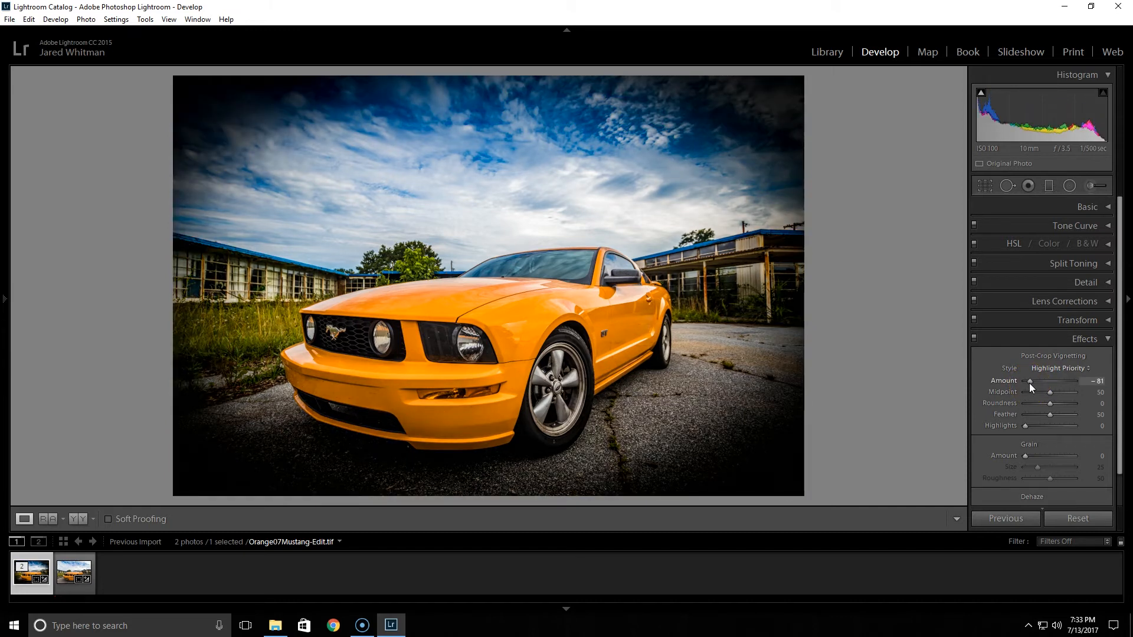
drag(1029, 384, 1042, 380)
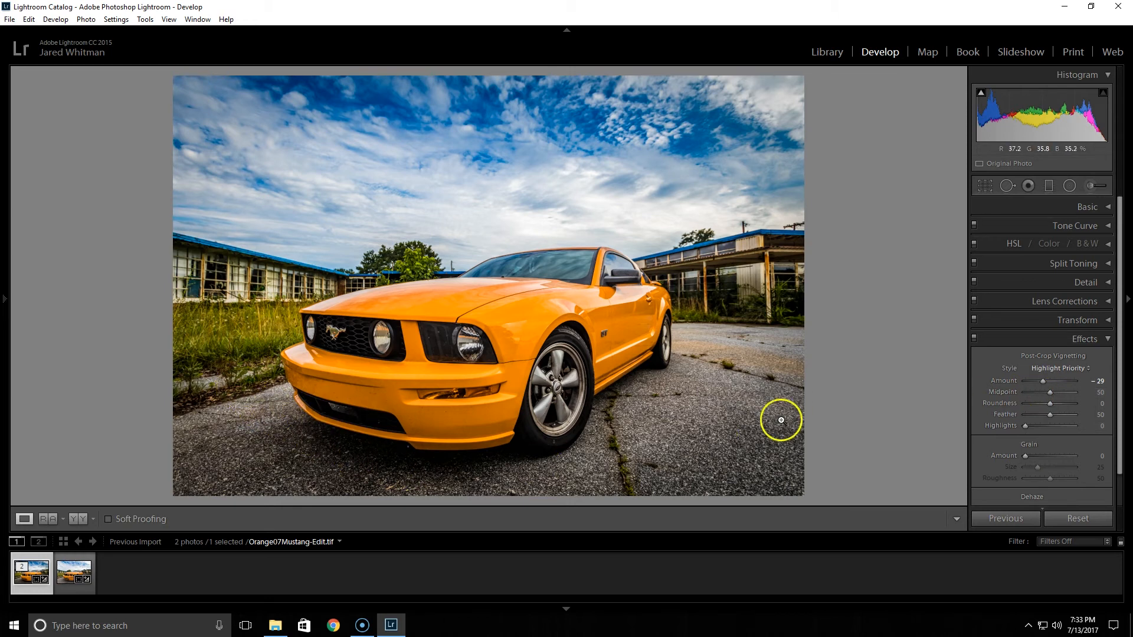
mouse_move(1051, 394)
mouse_down()
mouse_move(1069, 393)
mouse_move(1041, 395)
mouse_up()
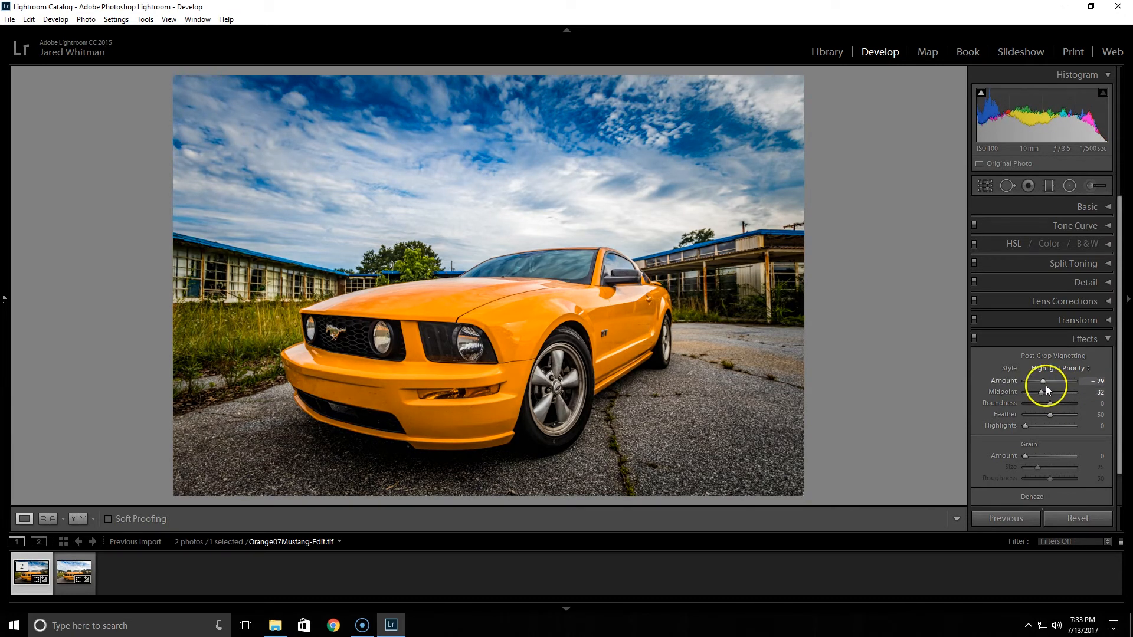
drag(1043, 381, 1046, 381)
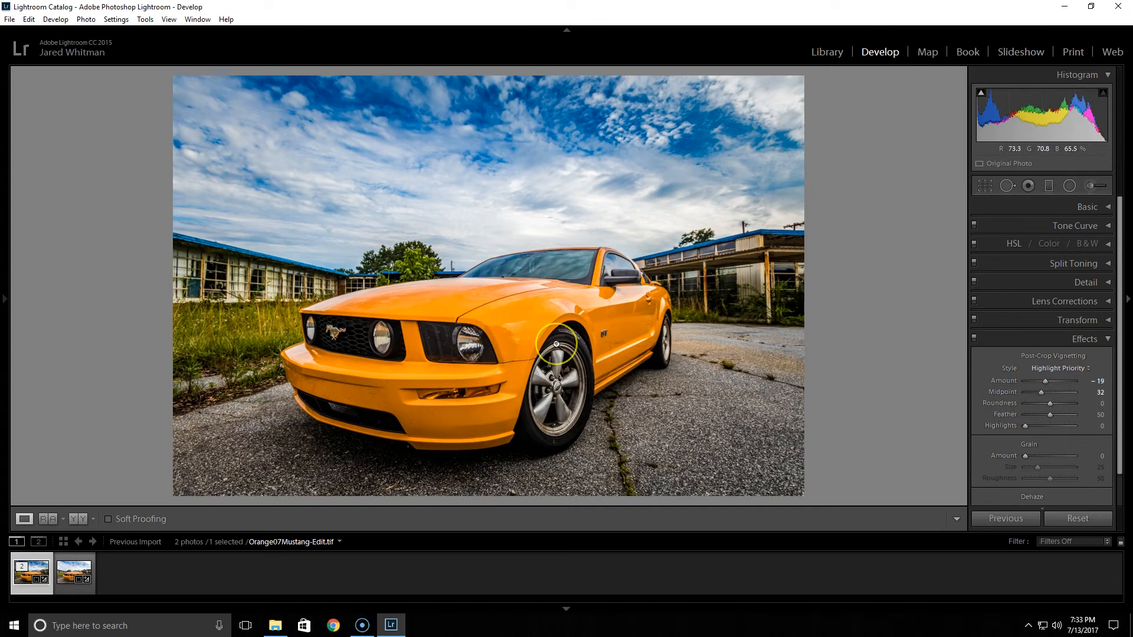
Set Luminance noise reduction to 40 while viewing the windshield and hood up close.
click(1047, 340)
click(1030, 283)
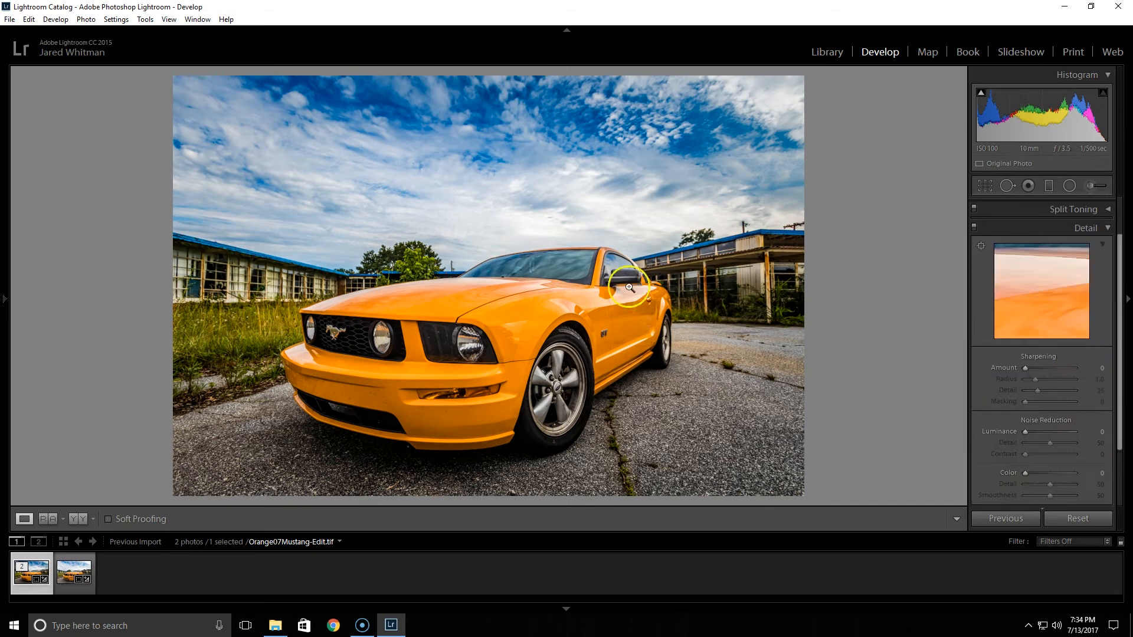
click(579, 354)
drag(684, 248, 631, 452)
drag(458, 124, 488, 214)
click(1101, 431)
text(40)
key(Return)
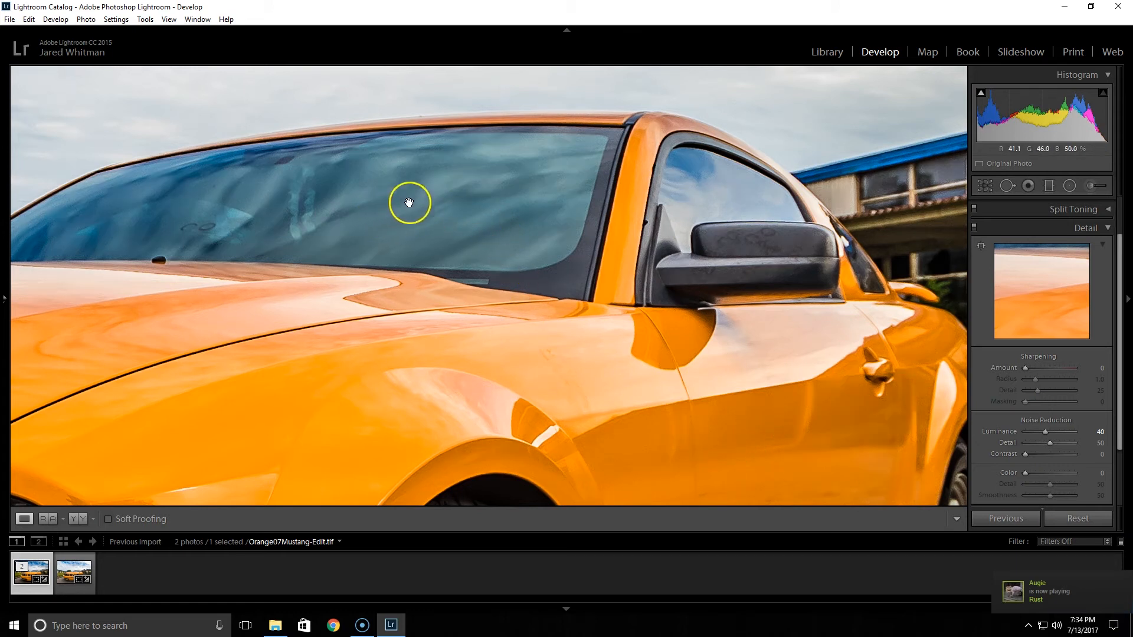
Examine the noise reduction on the windshield, hood, fender and front wheel at close zoom.
click(577, 257)
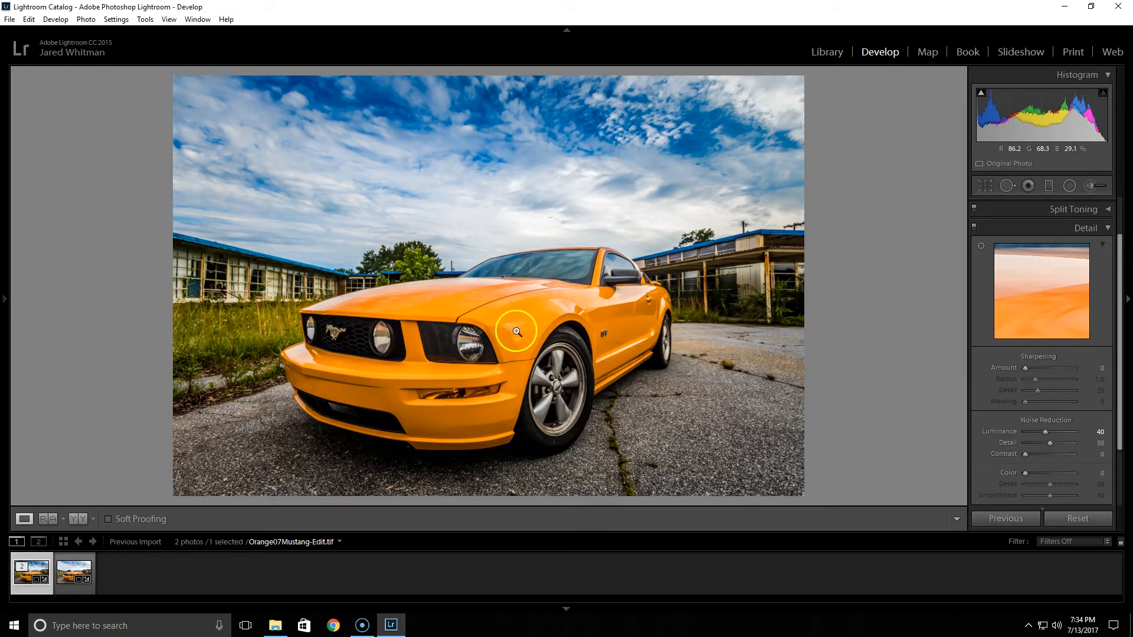
click(552, 276)
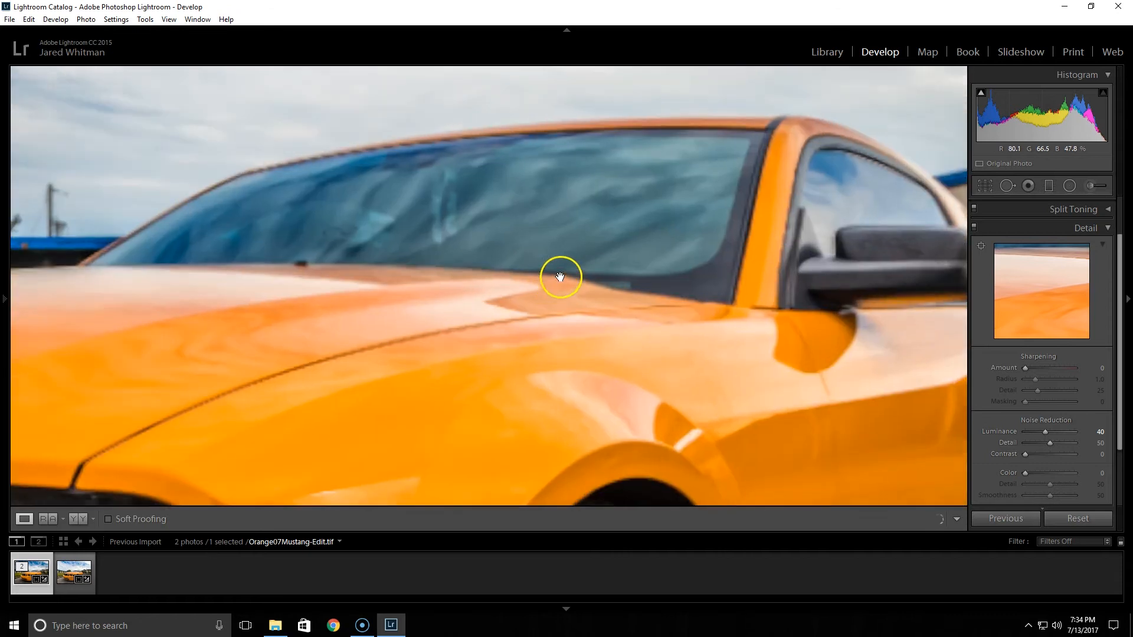
drag(726, 390, 590, 247)
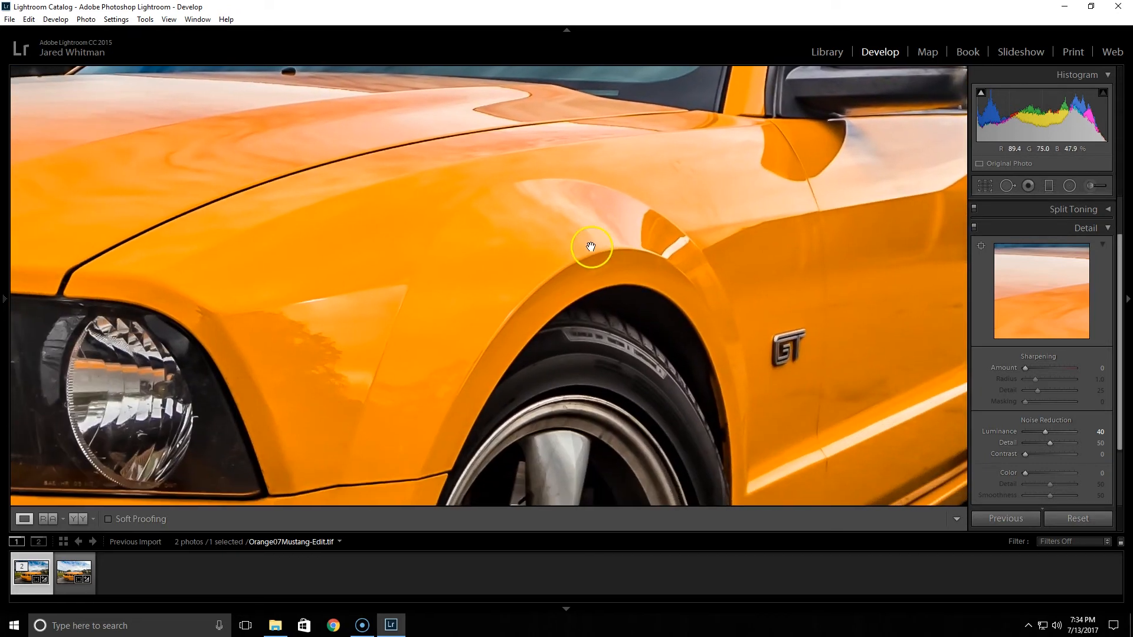
click(591, 247)
click(603, 266)
drag(546, 342, 574, 211)
drag(571, 410, 597, 139)
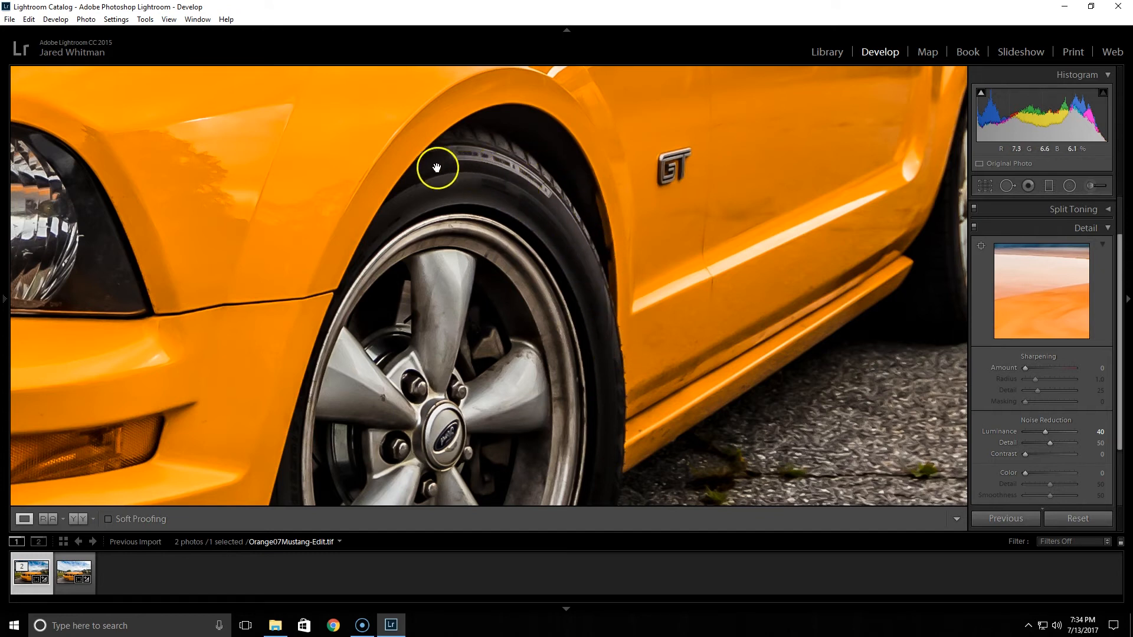
drag(503, 291, 516, 136)
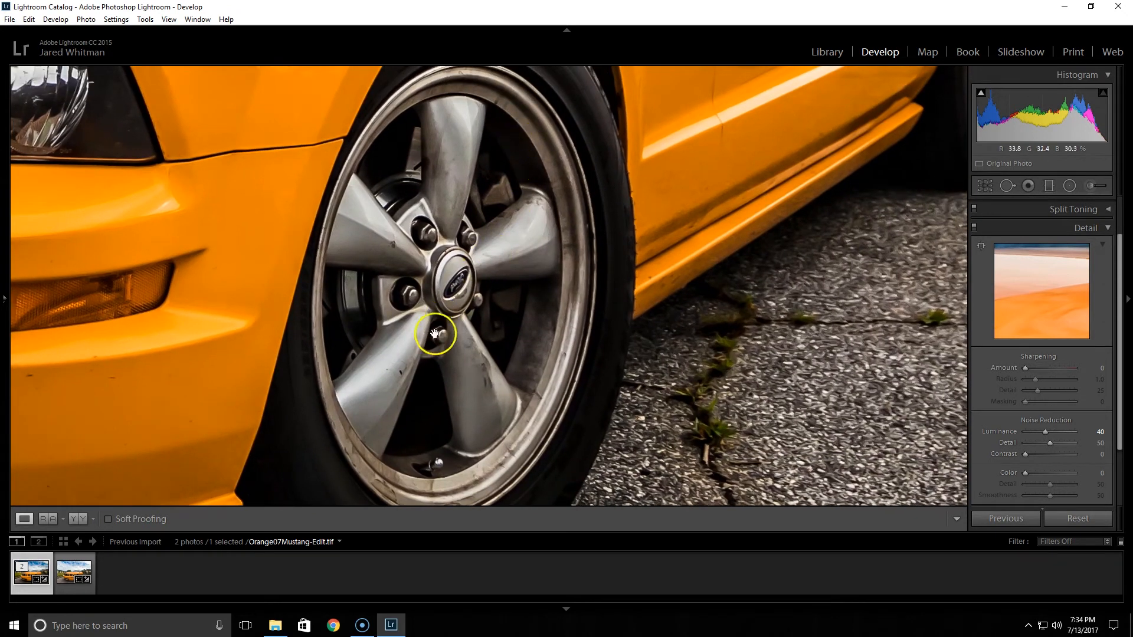
click(428, 288)
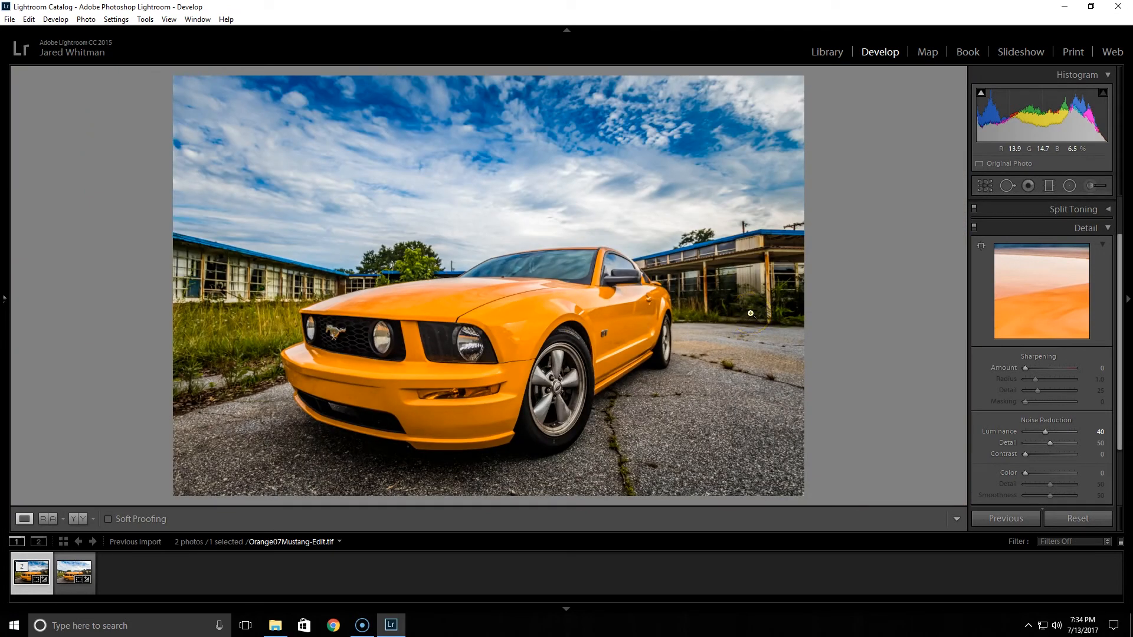
click(1014, 229)
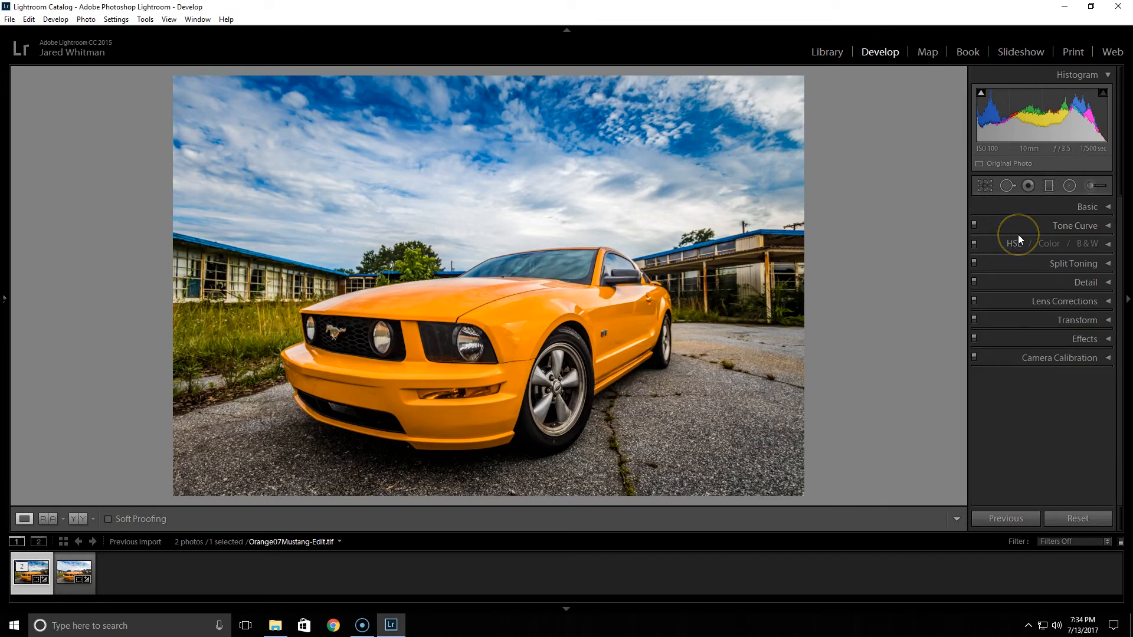
click(1000, 246)
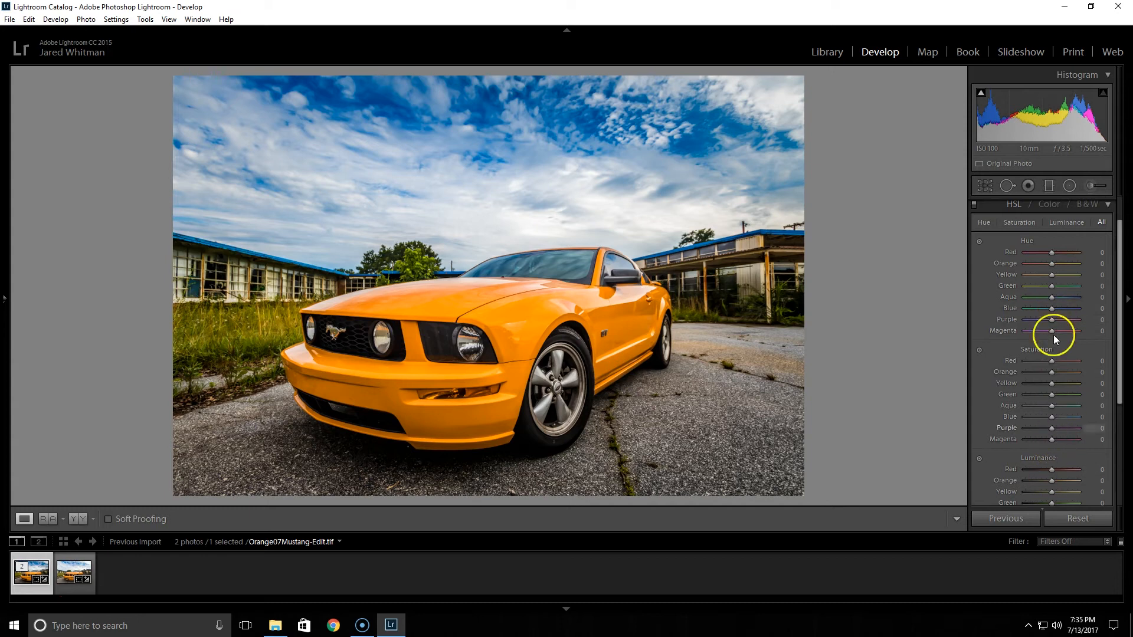
click(992, 210)
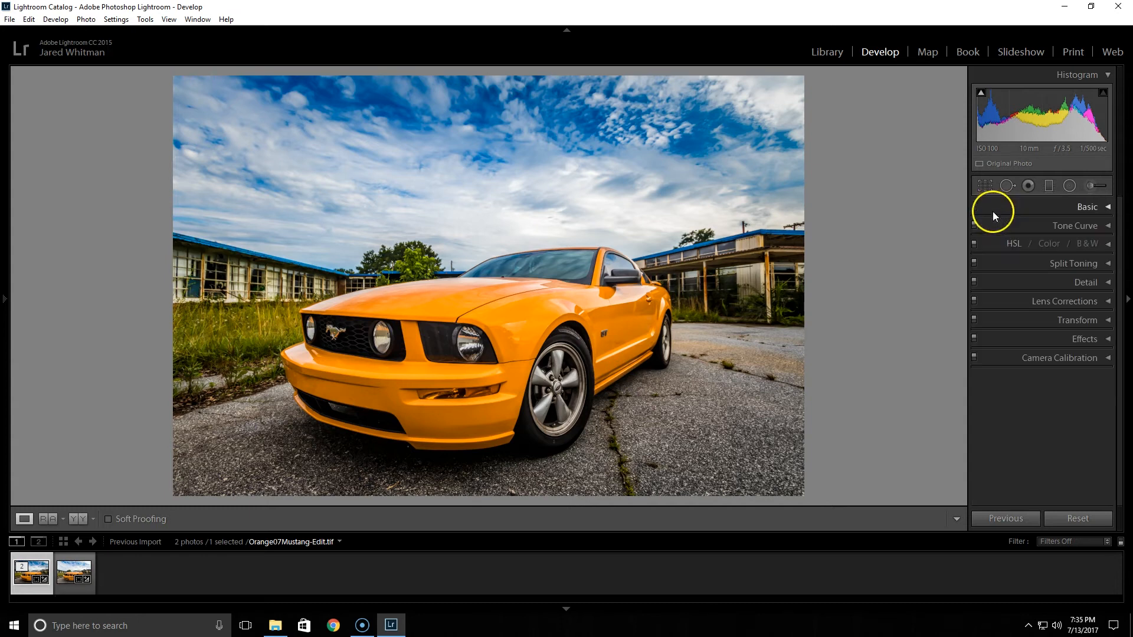
click(1021, 269)
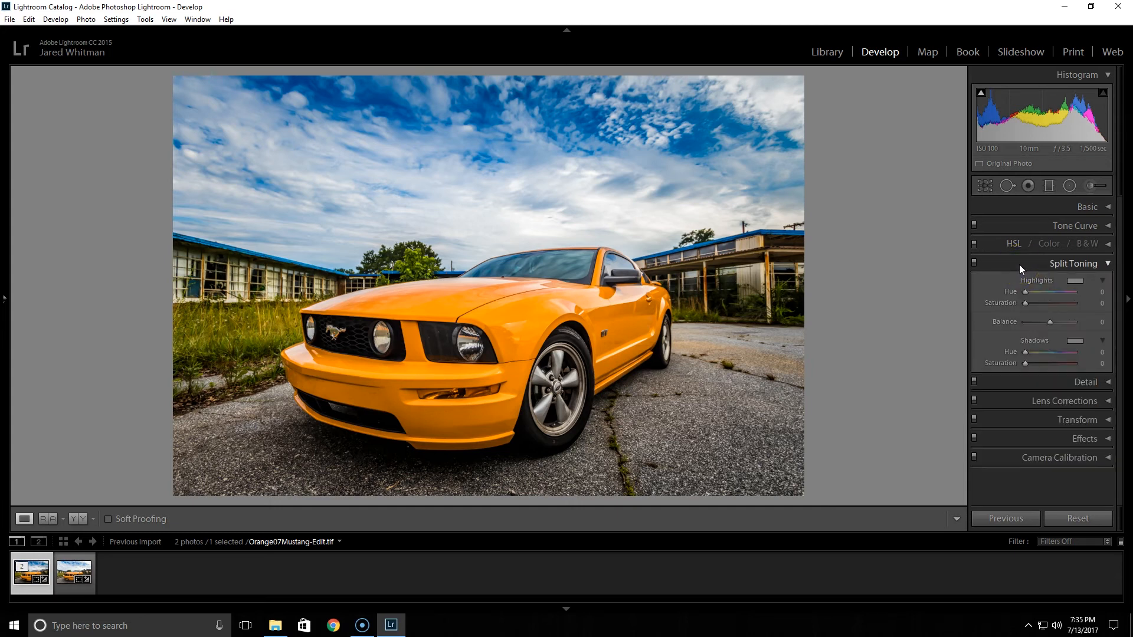
click(1020, 263)
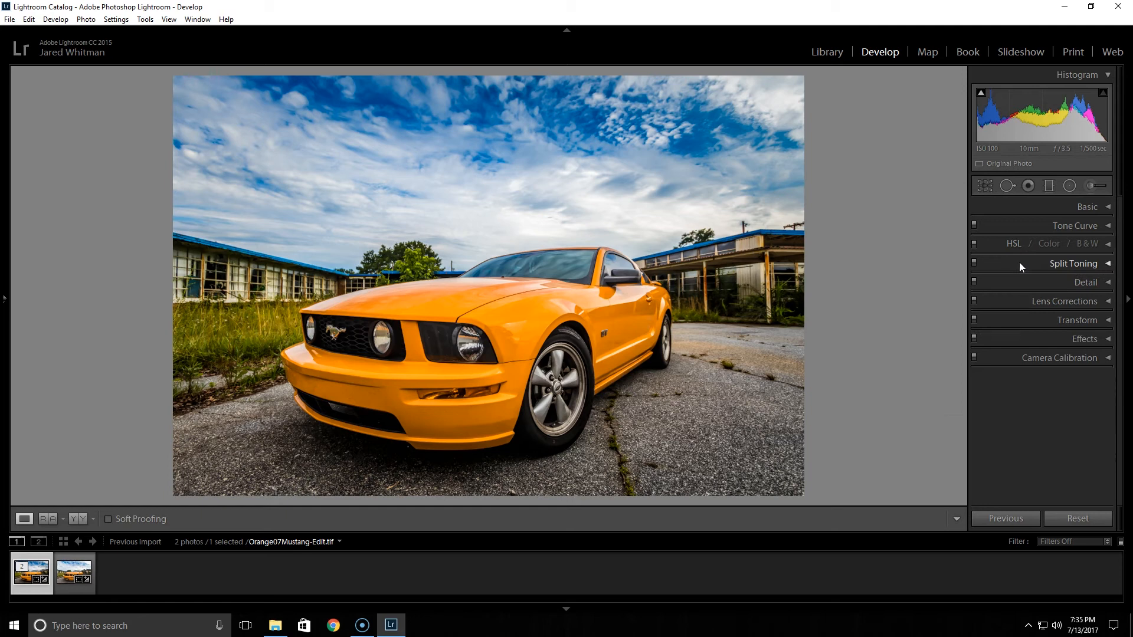
Raise the black point at the lower end of the RGB point curve slightly to fade the shadows.
click(1029, 222)
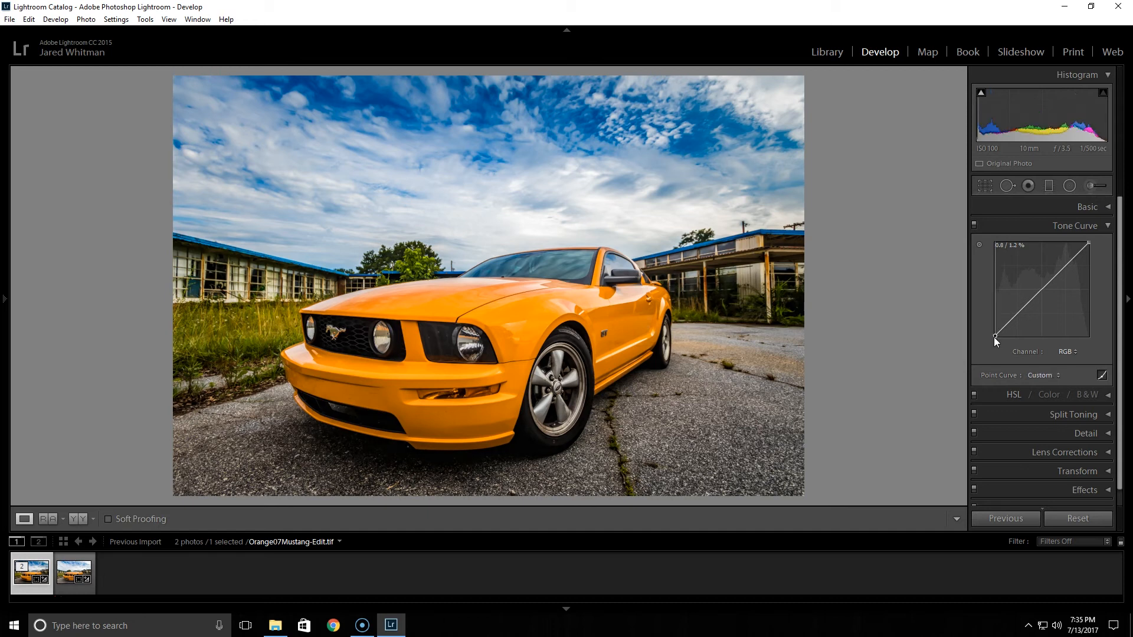
drag(989, 339, 981, 328)
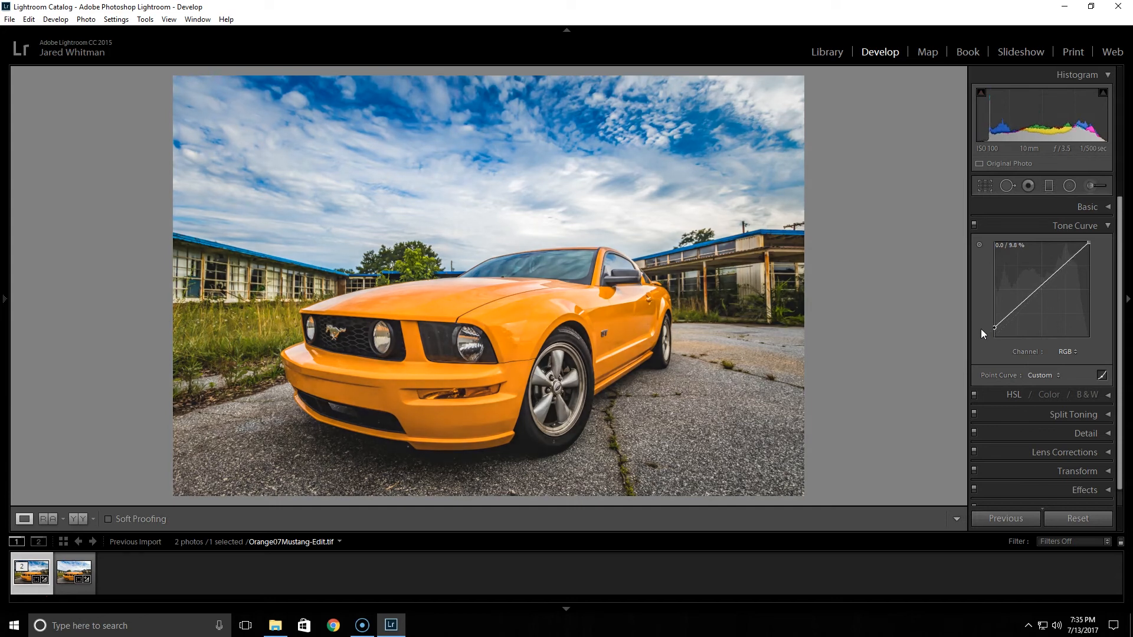
drag(981, 328, 979, 331)
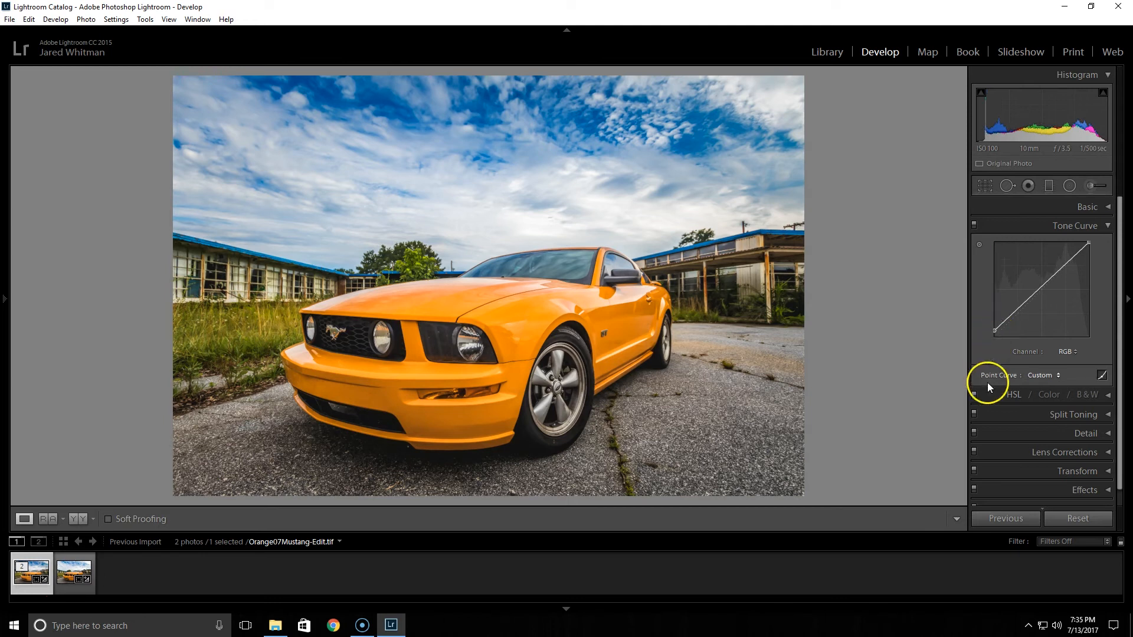
Examine the faded shadows around the front wheel and bumper at close zoom, and close the tone curve settings.
click(489, 384)
drag(744, 392, 501, 154)
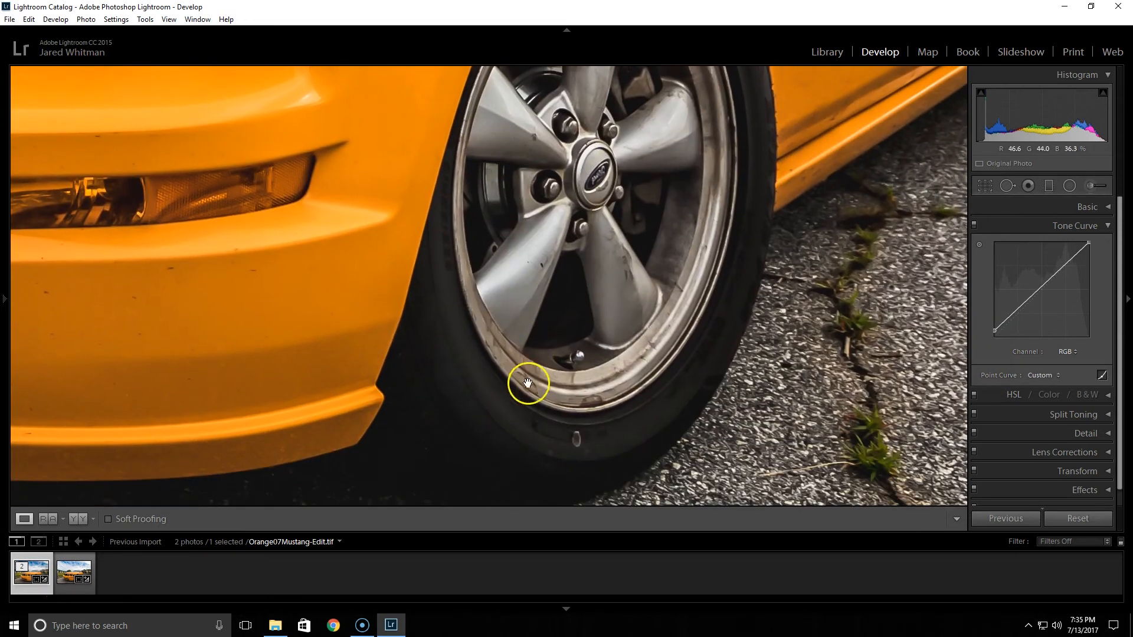
click(584, 255)
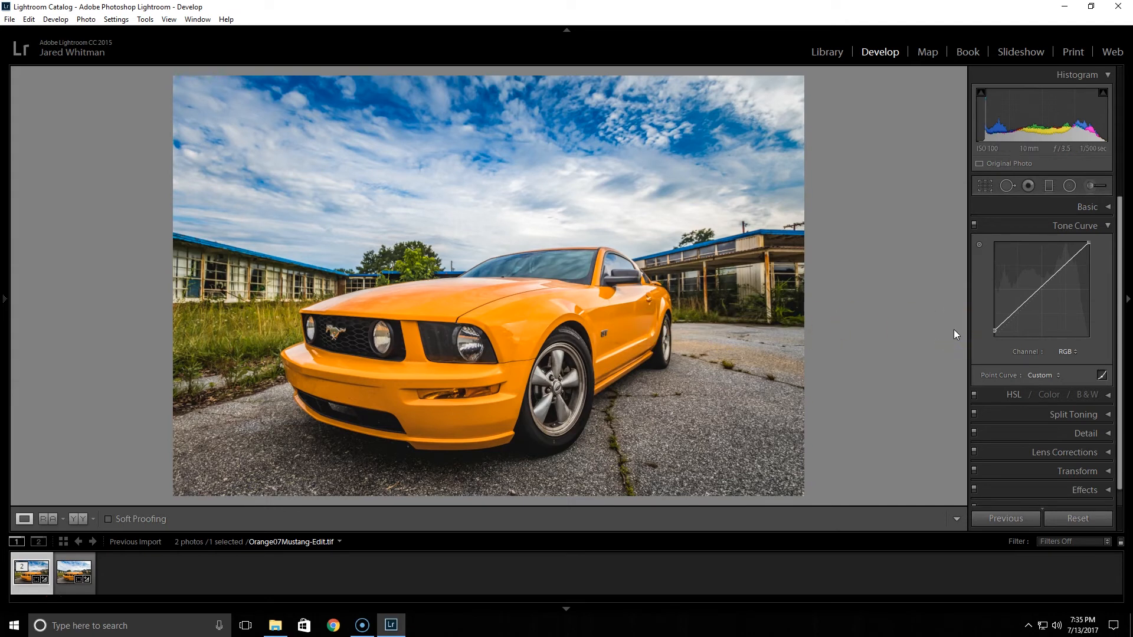
click(1068, 223)
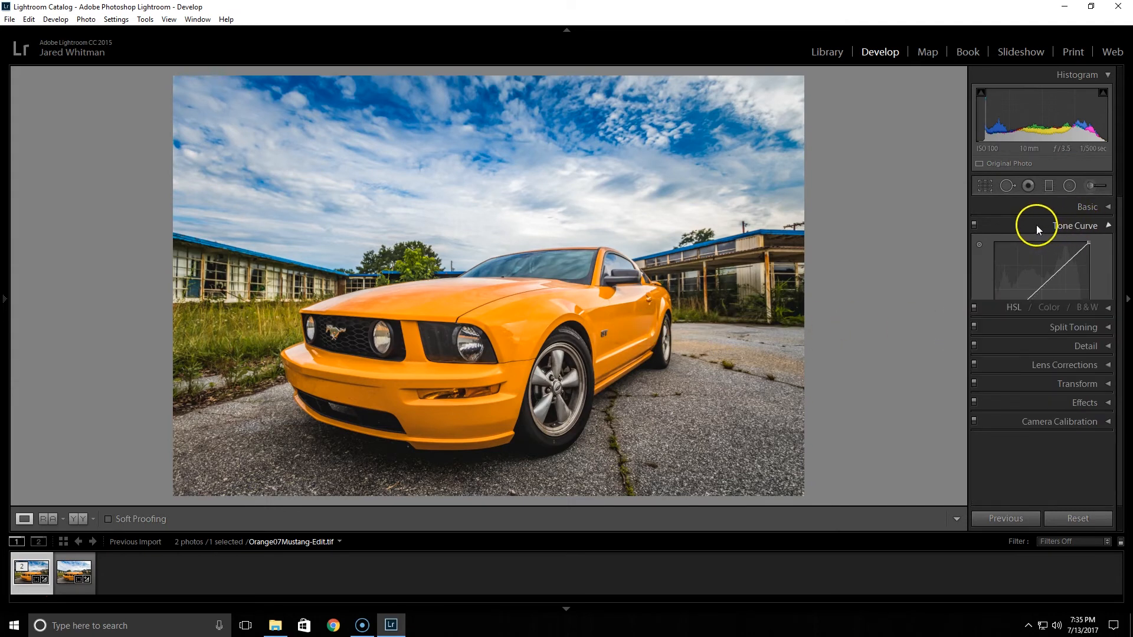
Set the split toning hues to 43 for the highlights and 231 for the shadows, previewing each tint at full strength.
click(1022, 263)
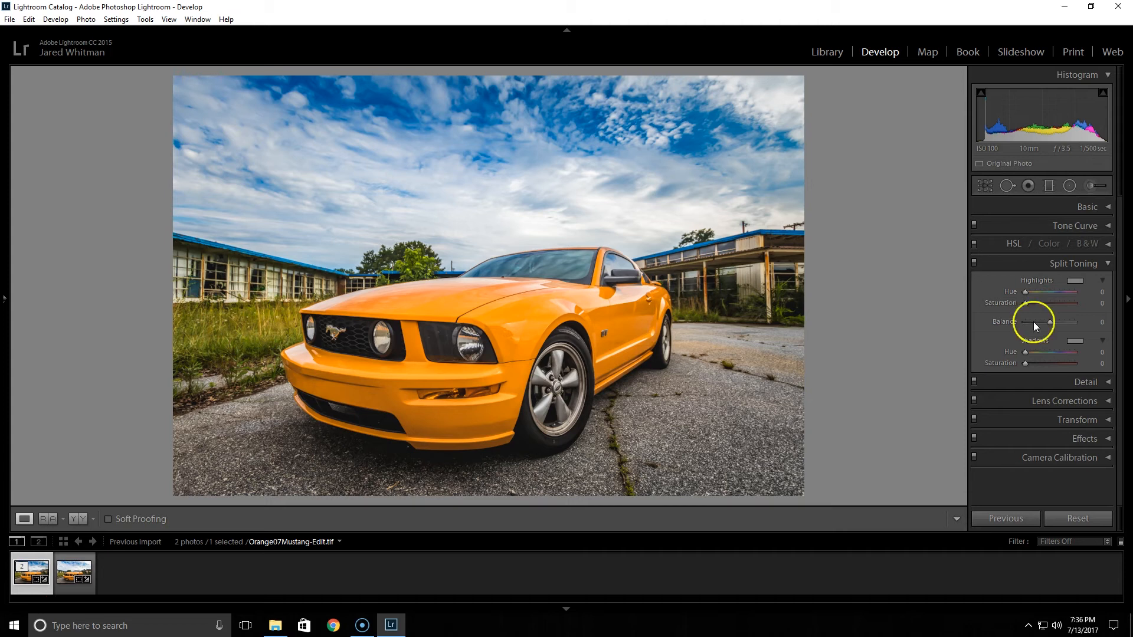
alt+click(1026, 292)
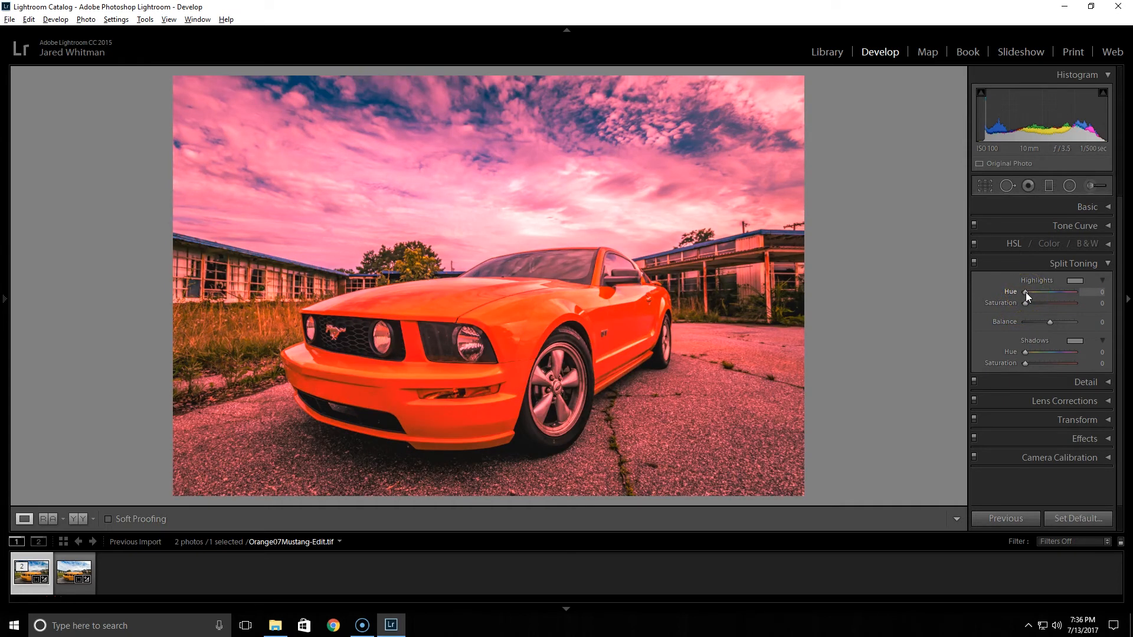
drag(1026, 293, 1028, 292)
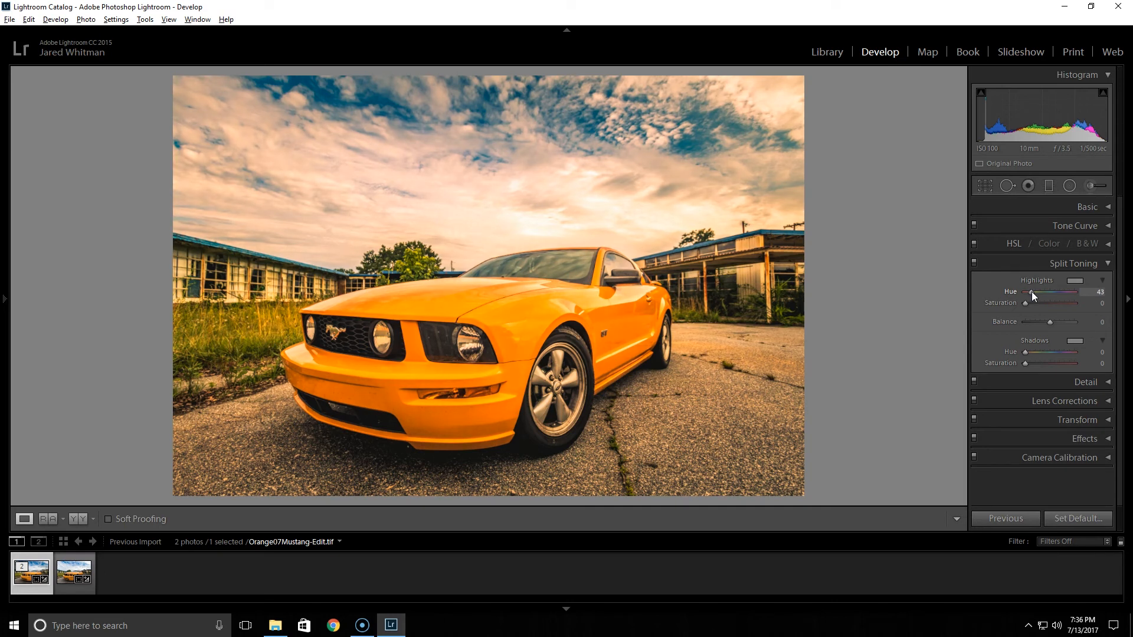
click(1031, 353)
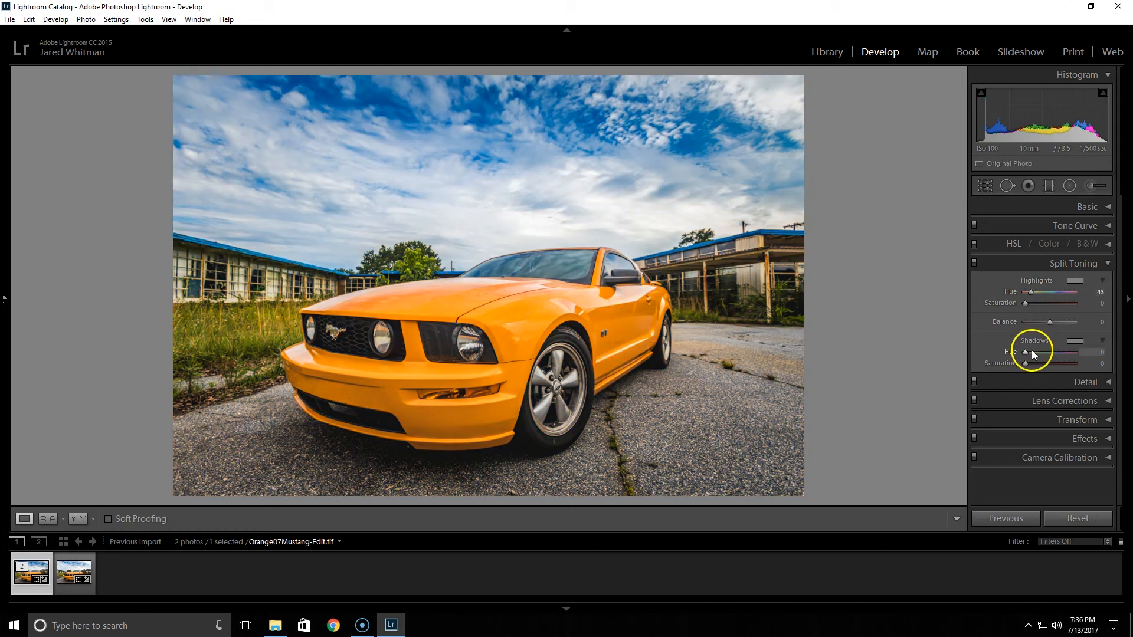
drag(1025, 353, 1056, 351)
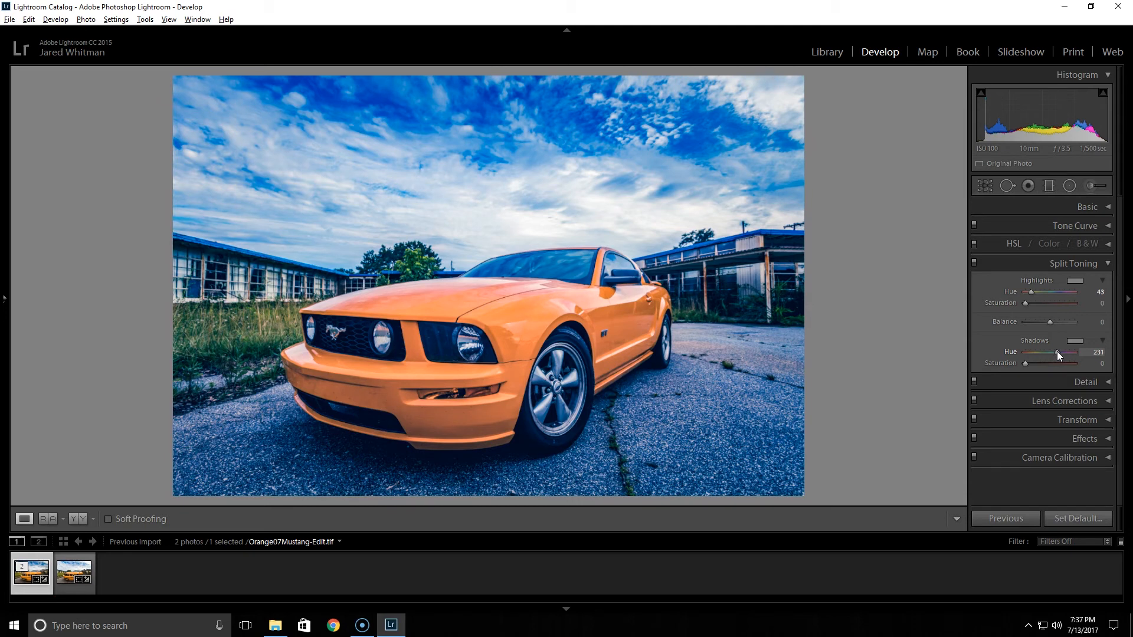
drag(1056, 352, 1057, 352)
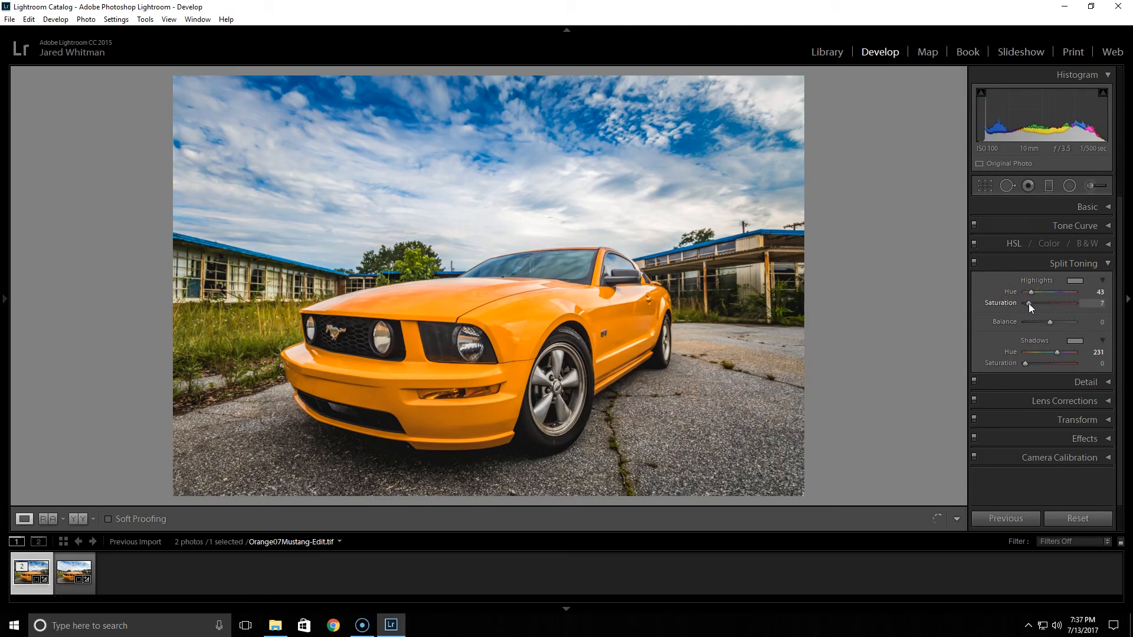
Set split toning saturation to 21 for the highlights and 32 for the shadows, and compare the photo with and without the effect.
drag(1030, 303, 1125, 304)
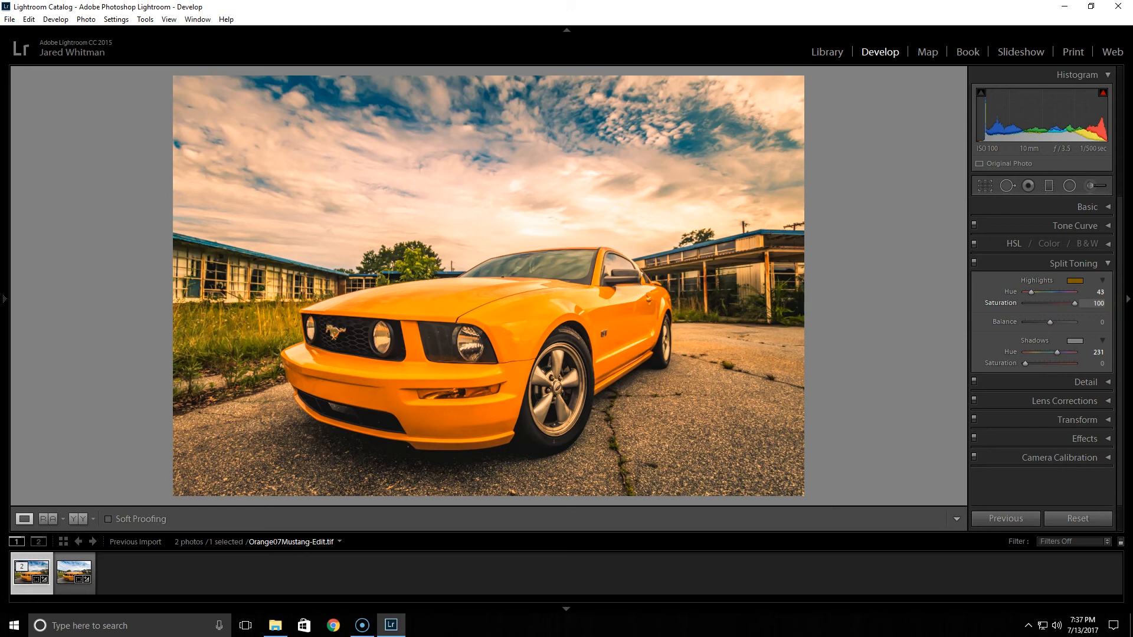
drag(1124, 303, 952, 307)
drag(1026, 308, 1027, 307)
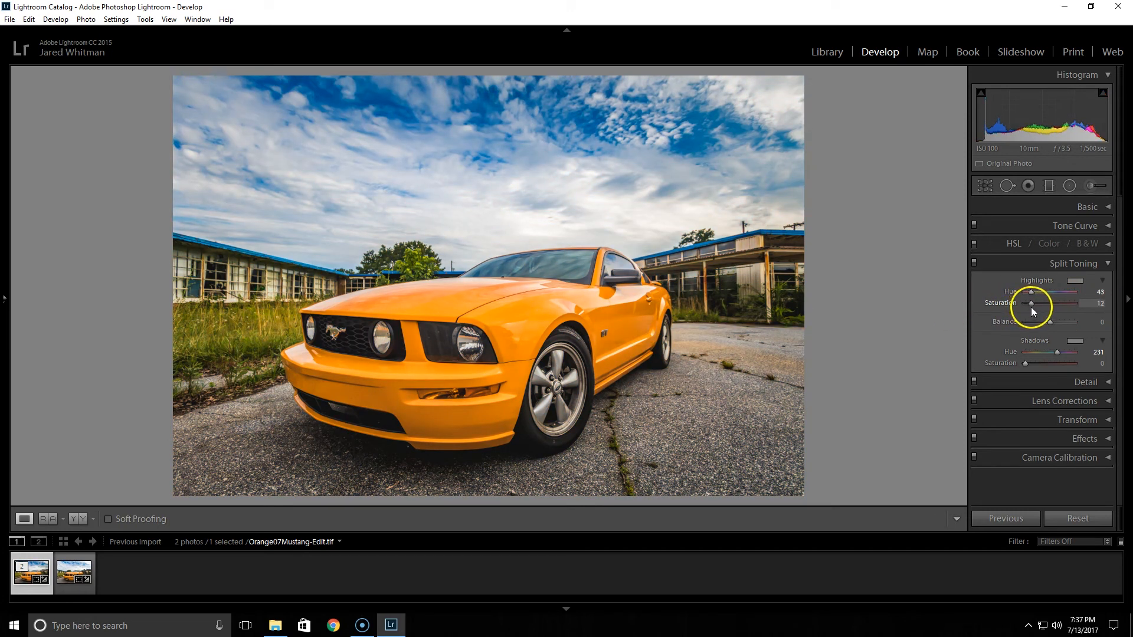
drag(1032, 311, 1038, 309)
mouse_move(1038, 308)
mouse_down()
mouse_move(1016, 306)
mouse_move(1033, 307)
mouse_up()
click(1028, 366)
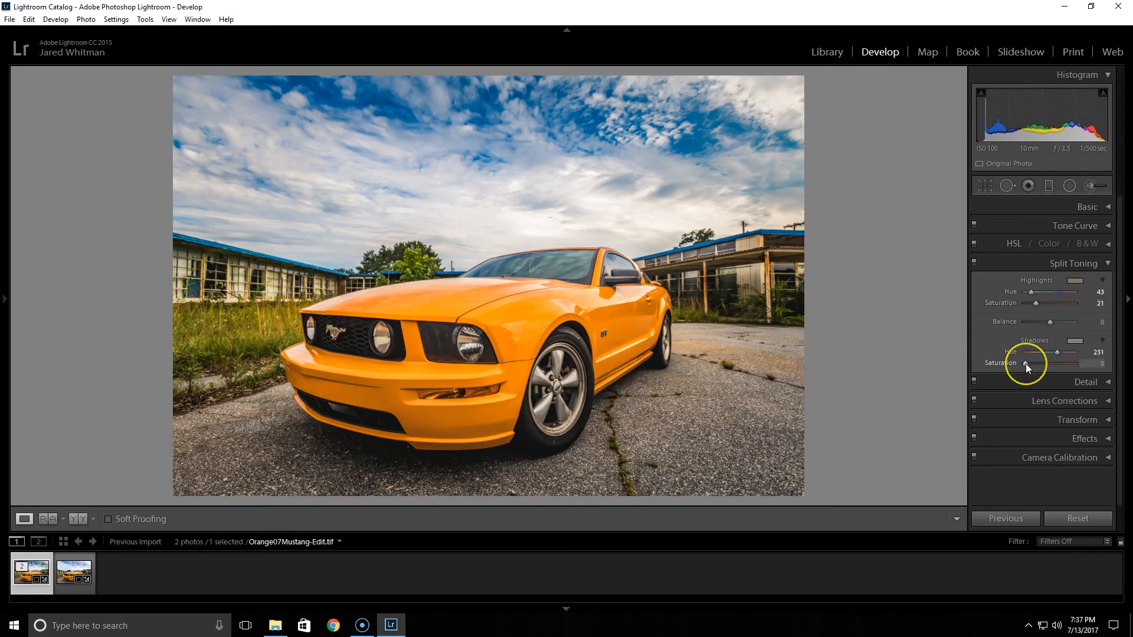
drag(1032, 366, 1037, 364)
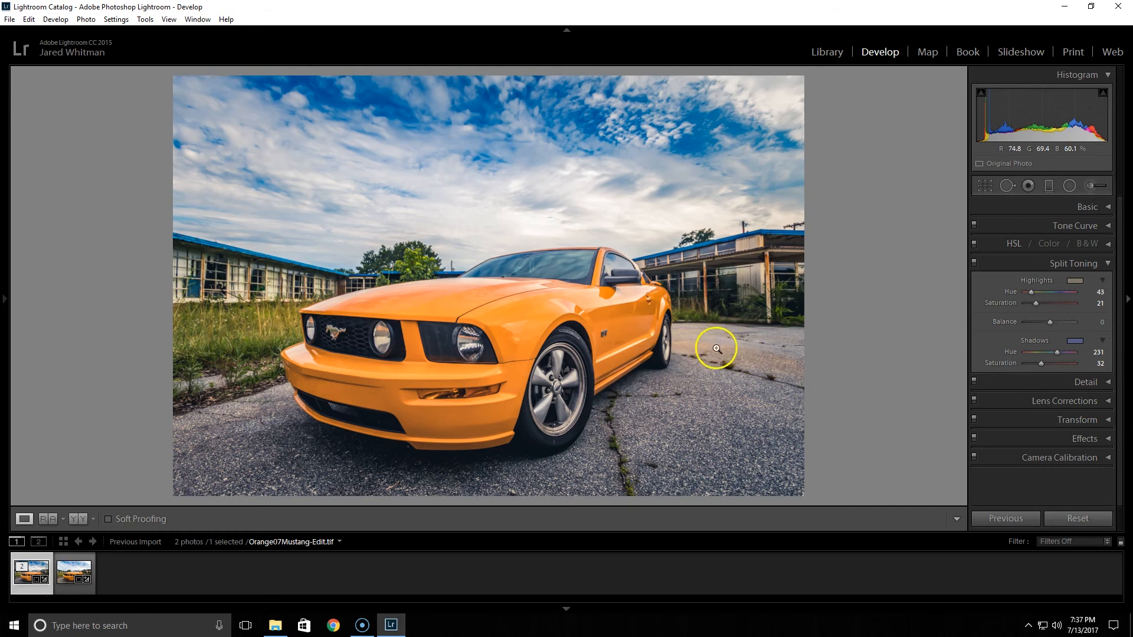
click(974, 263)
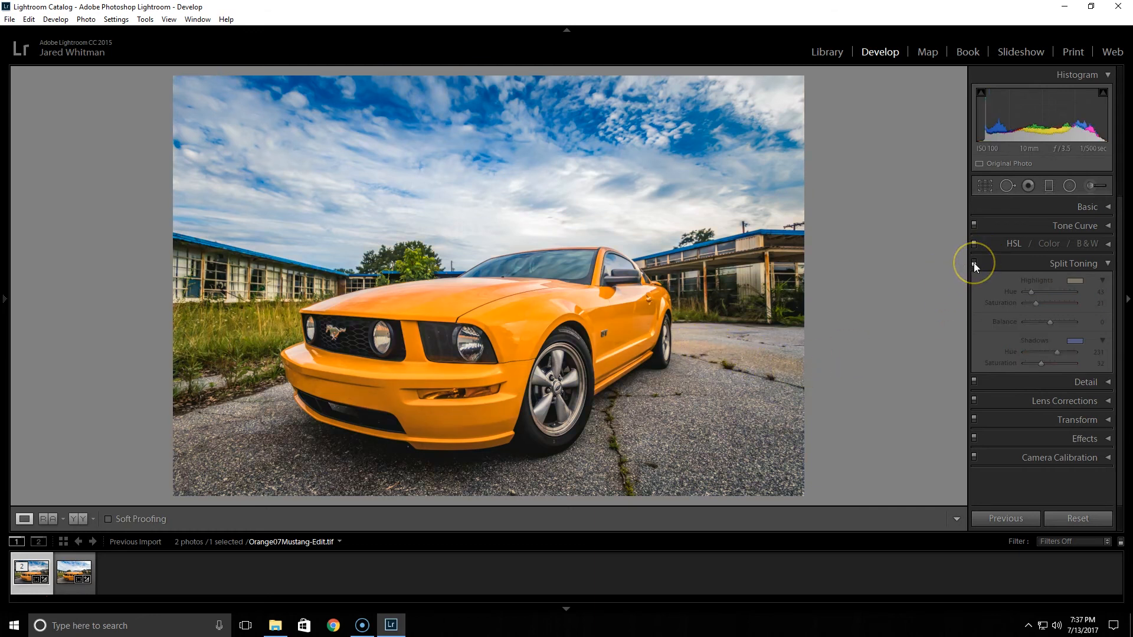
click(974, 263)
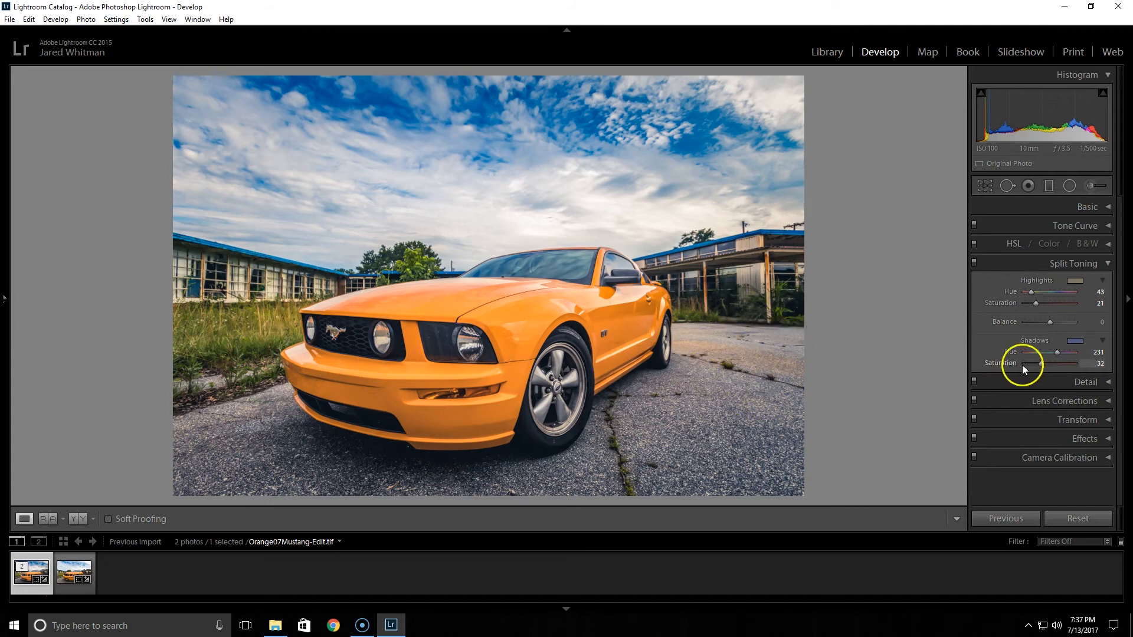
Try stronger split toning, settle on saturation 24 for the highlights and 23 for the shadows, and compare the photo with and without it.
mouse_move(1042, 363)
mouse_down()
mouse_move(1075, 362)
mouse_move(1047, 363)
mouse_up()
mouse_move(1047, 363)
mouse_down()
mouse_move(1003, 363)
mouse_move(1048, 360)
mouse_up()
drag(1035, 302, 1053, 303)
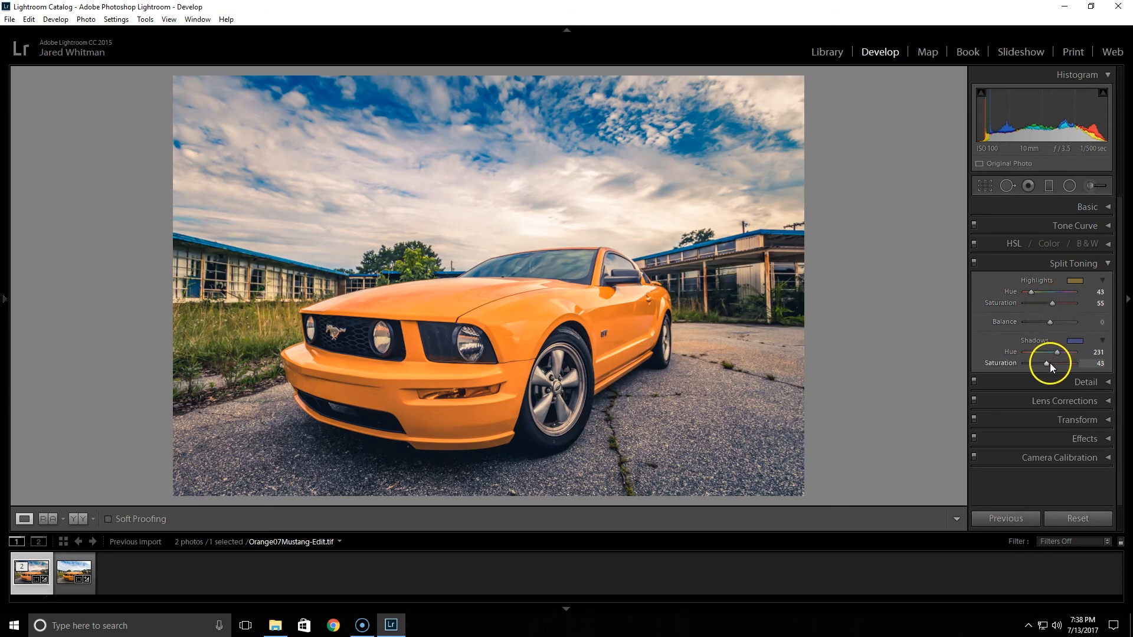
drag(1049, 367, 1040, 363)
drag(1053, 302, 1038, 312)
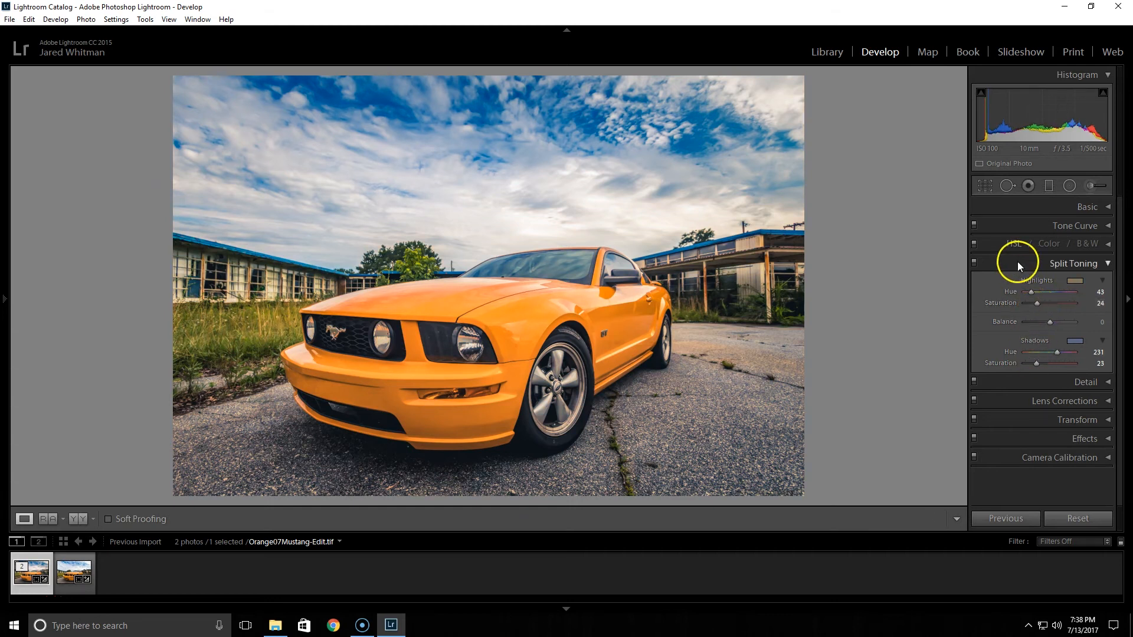
click(973, 261)
click(973, 261)
click(974, 263)
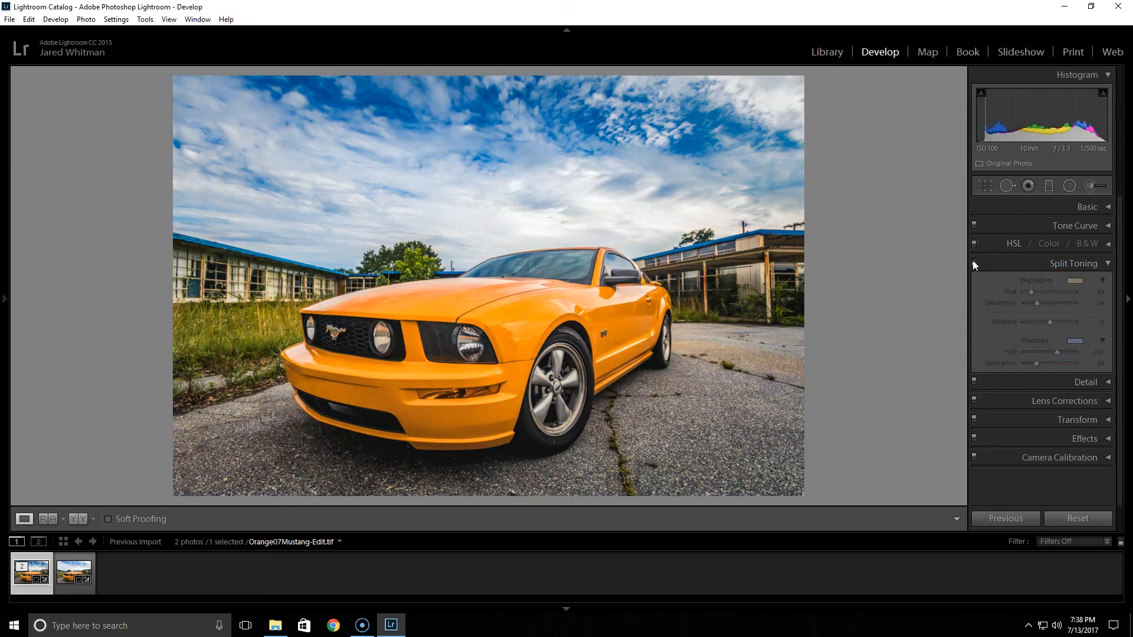
click(973, 263)
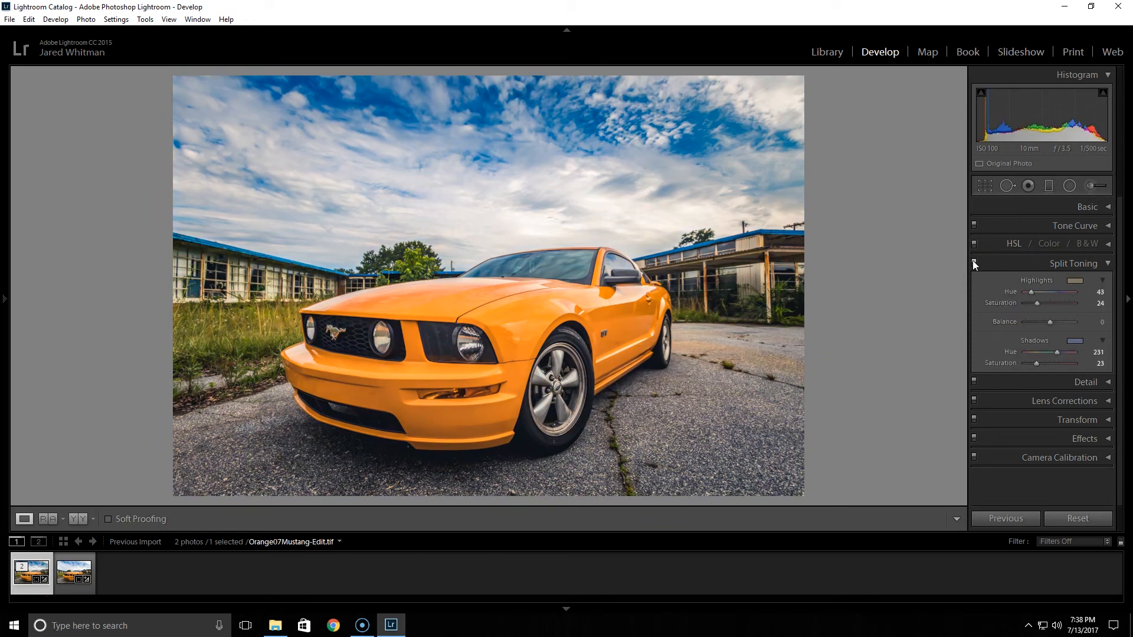
click(1021, 263)
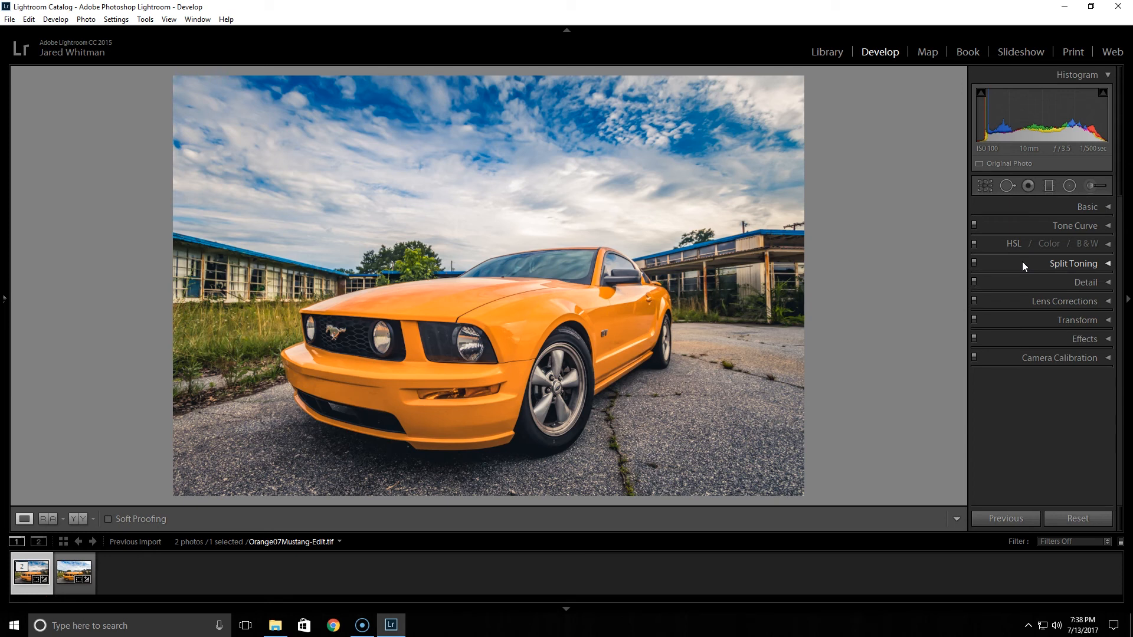
Raise the photo's basic Contrast to +31 and lower its Exposure to -0.24.
click(1029, 207)
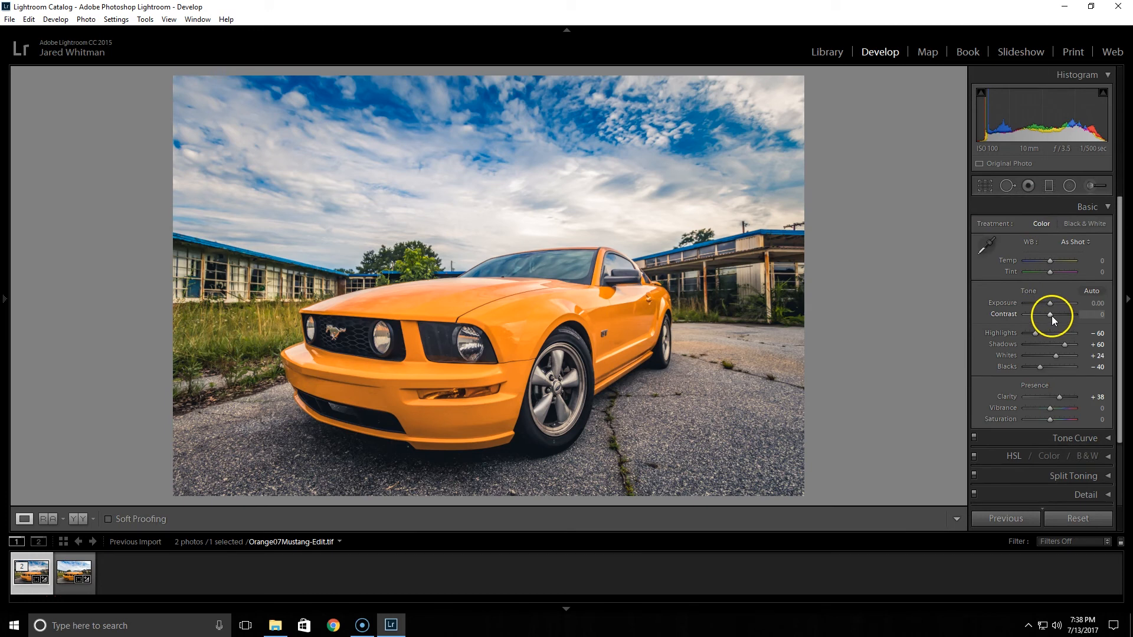
drag(1052, 316, 1060, 314)
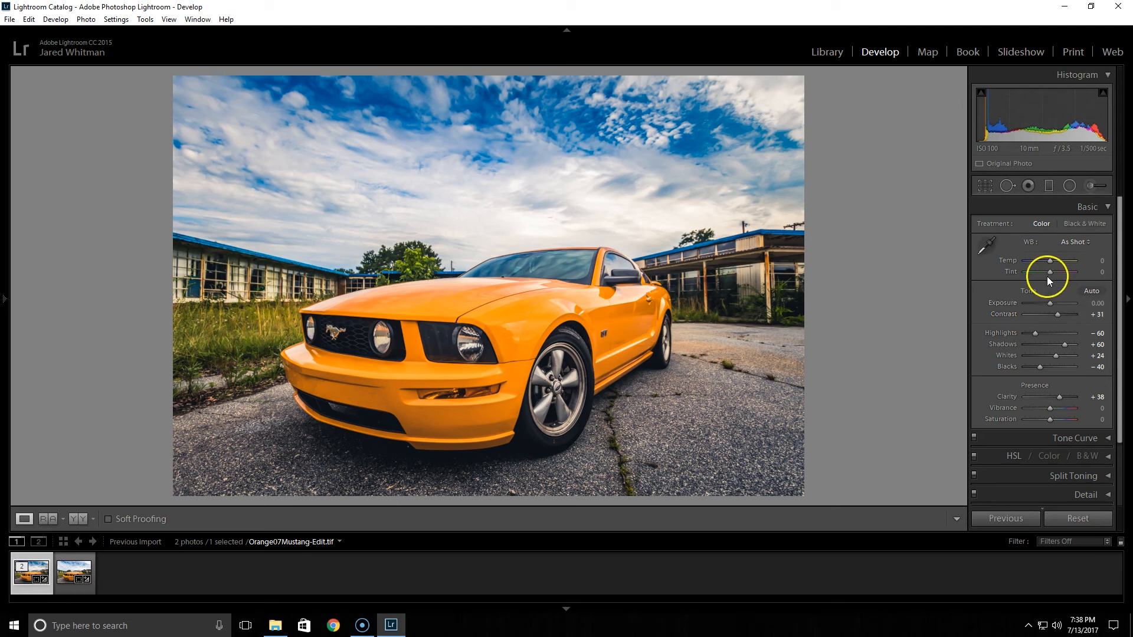
drag(1049, 302, 1047, 302)
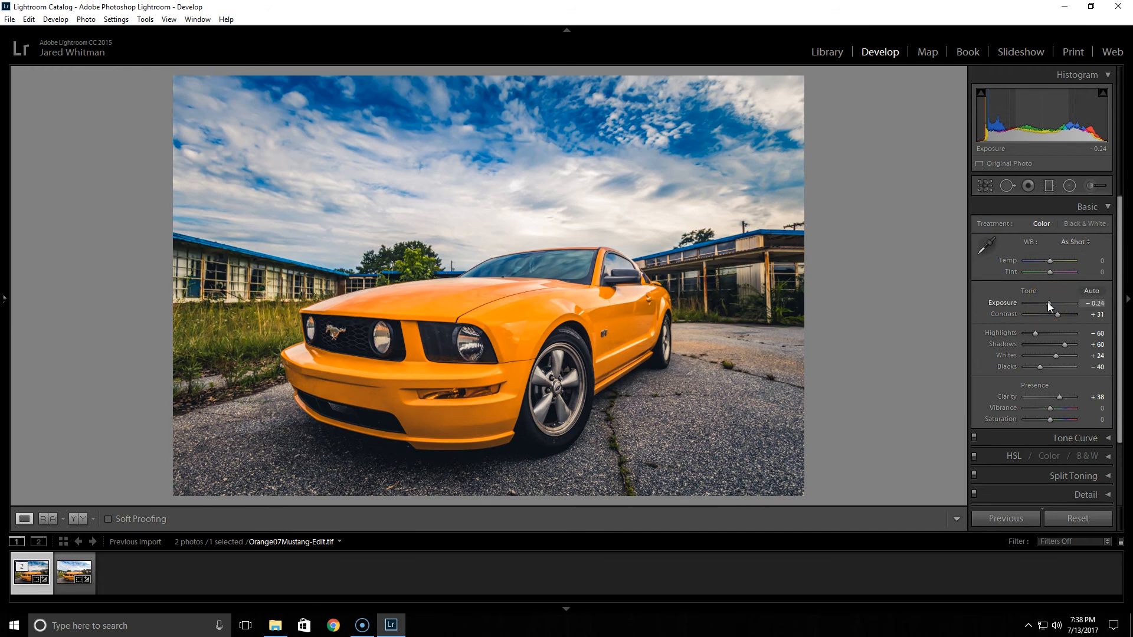
scroll(1046, 302, down, 2)
click(1043, 203)
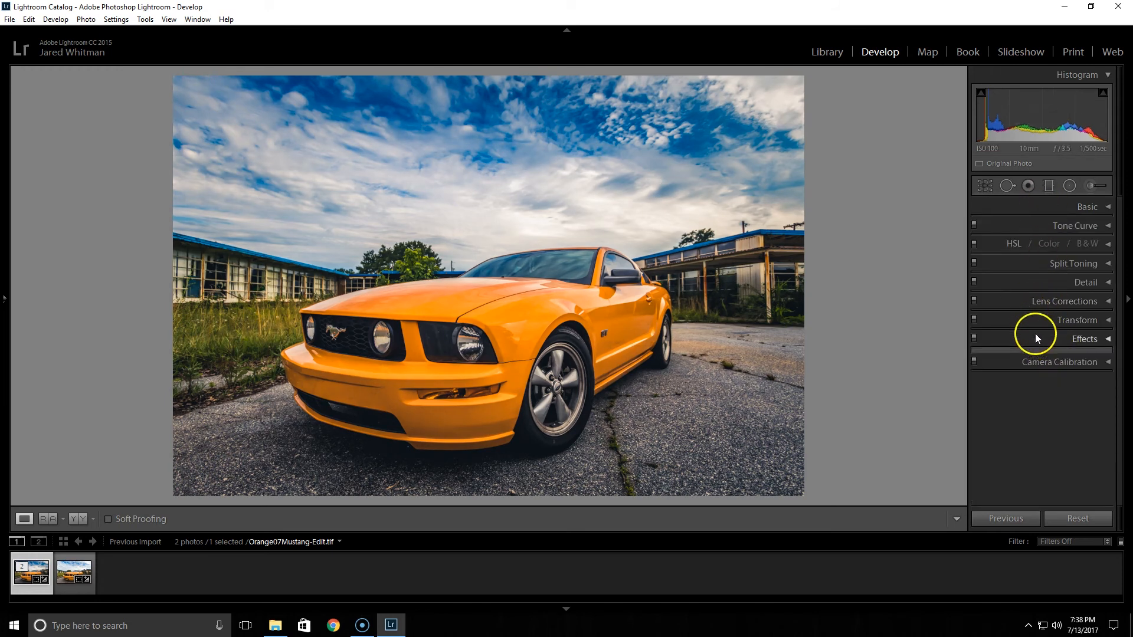
Strengthen the post-crop vignette slightly by setting its Amount to -24.
click(1035, 336)
drag(1044, 371, 1043, 370)
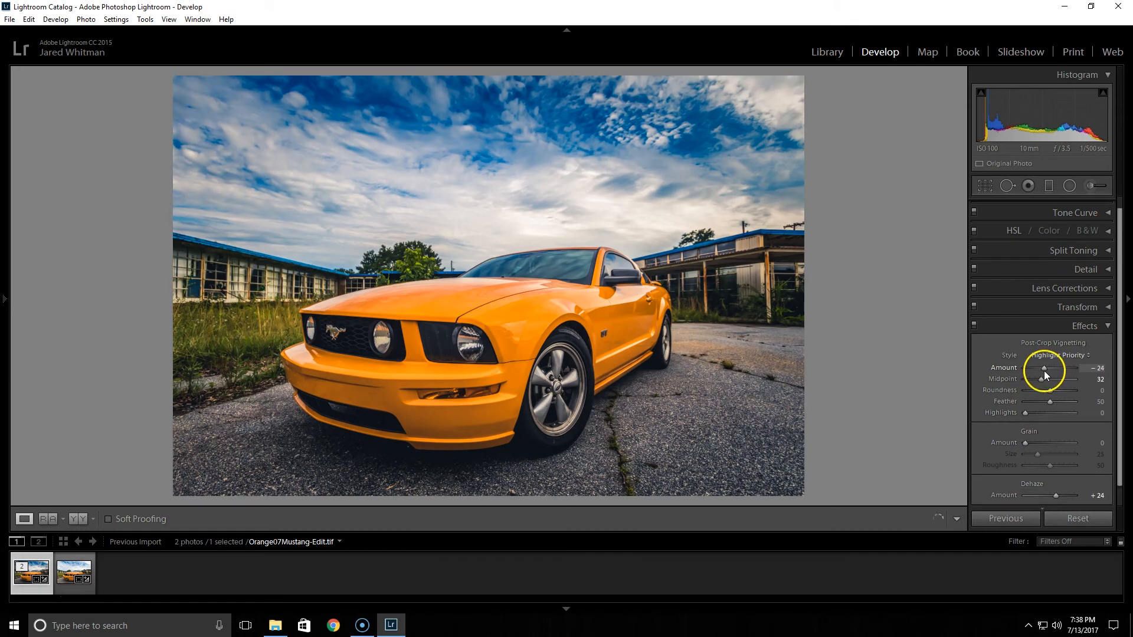
click(1041, 328)
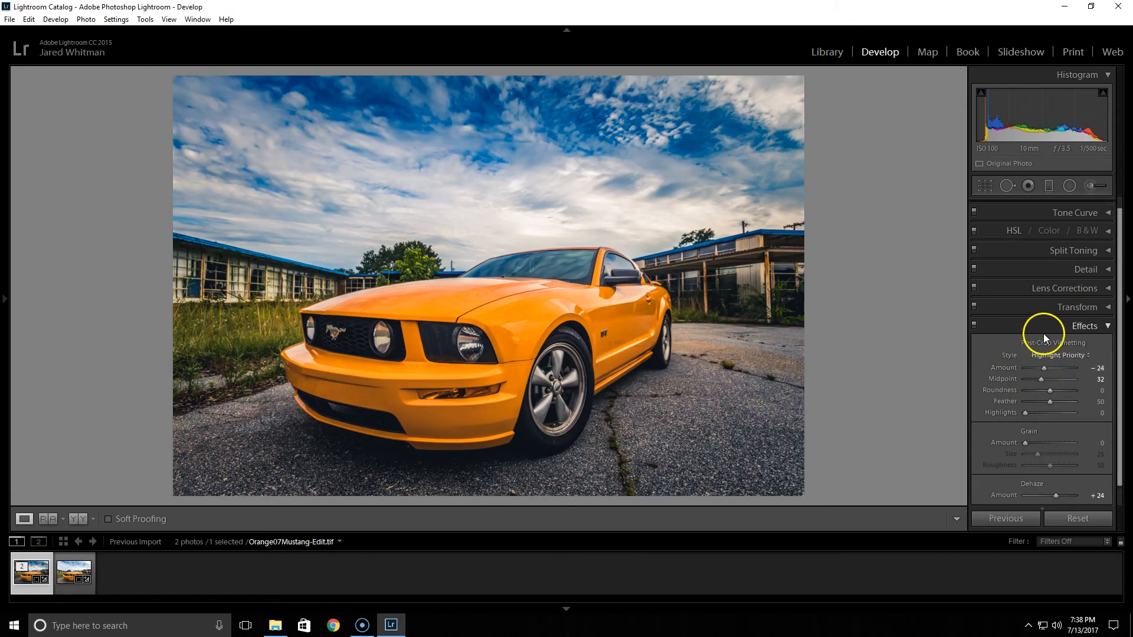
Draw a radial filter around the Mustang, and move and enlarge the ellipse so it surrounds the whole car.
click(1070, 186)
drag(434, 320, 677, 183)
drag(505, 329, 558, 344)
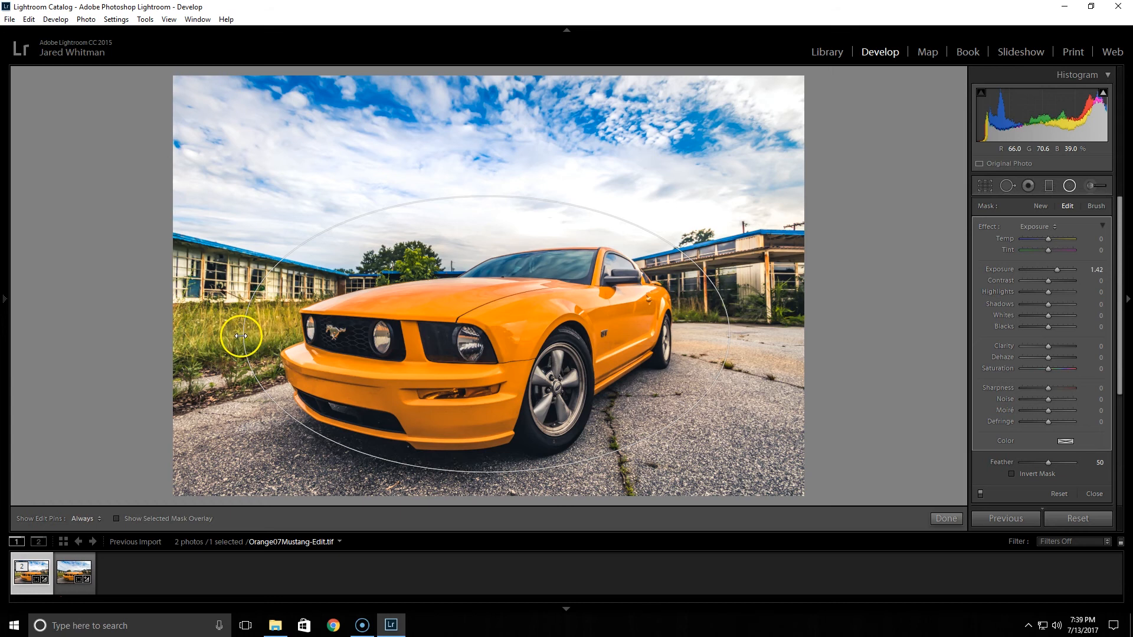
drag(237, 333, 240, 357)
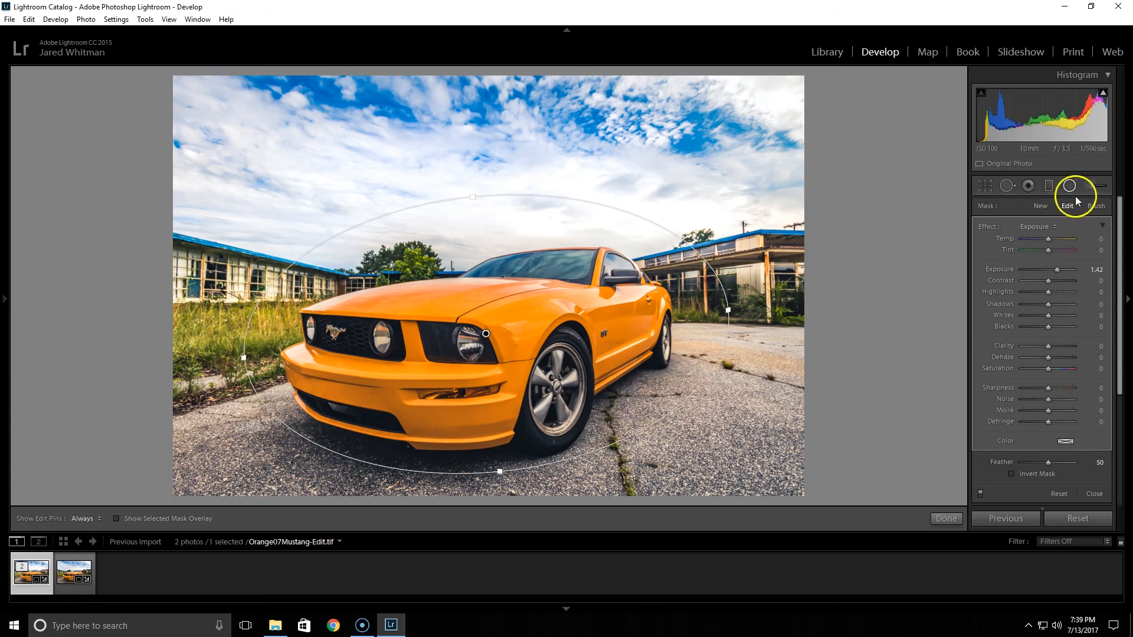
drag(552, 347, 542, 340)
drag(490, 466, 499, 485)
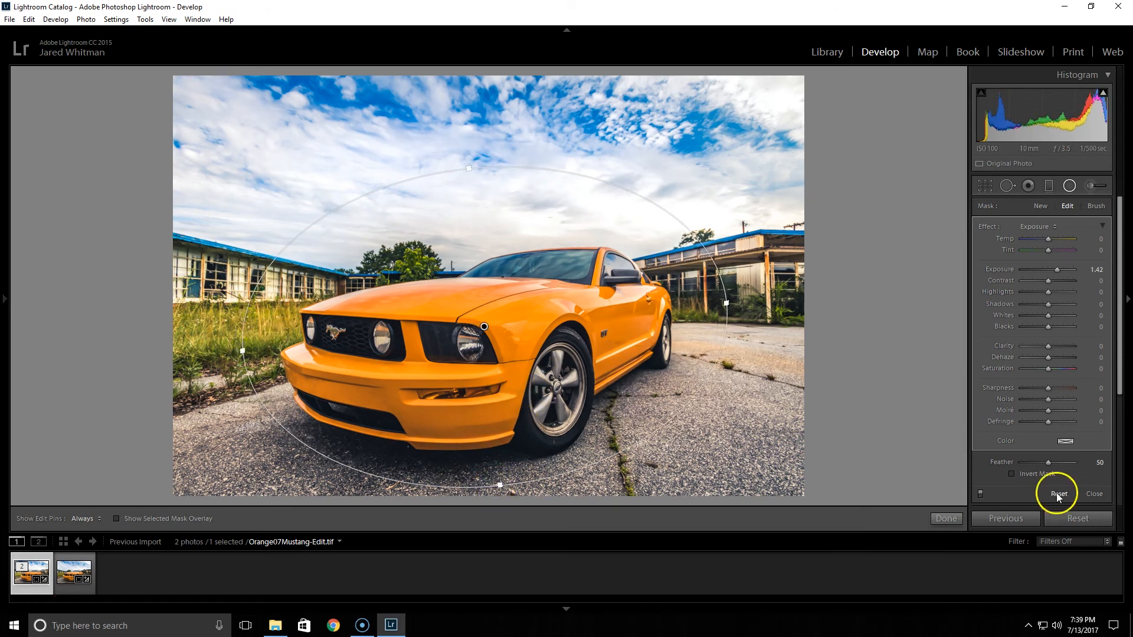
Invert the radial filter's mask, set its Exposure to 0.32, and shift the ellipse slightly lower over the car.
click(1011, 474)
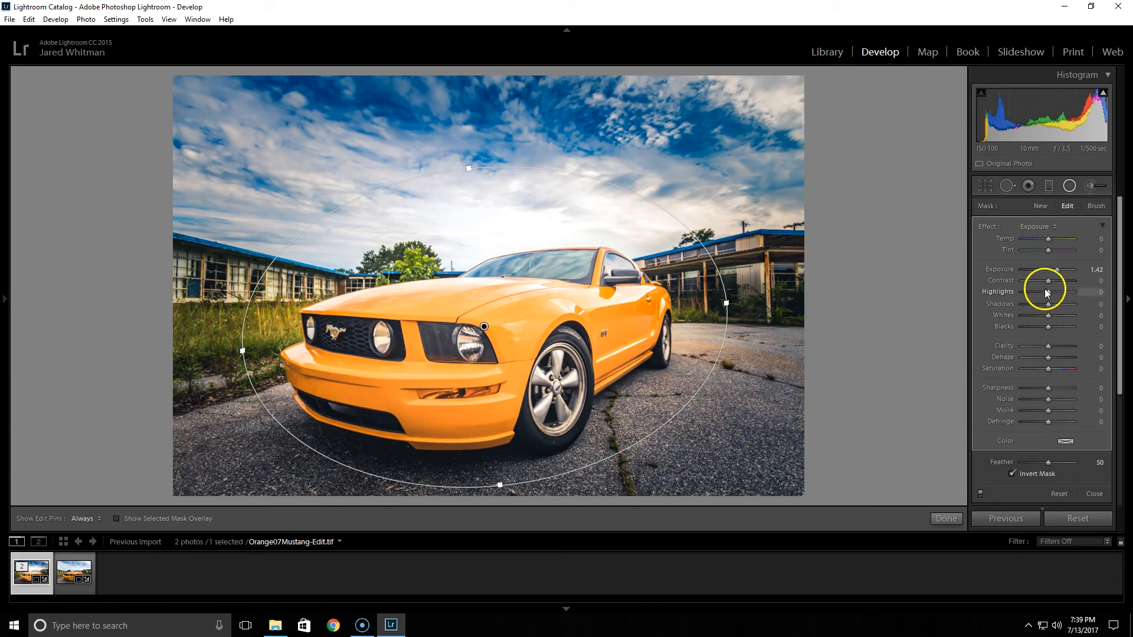
drag(1055, 268, 1049, 272)
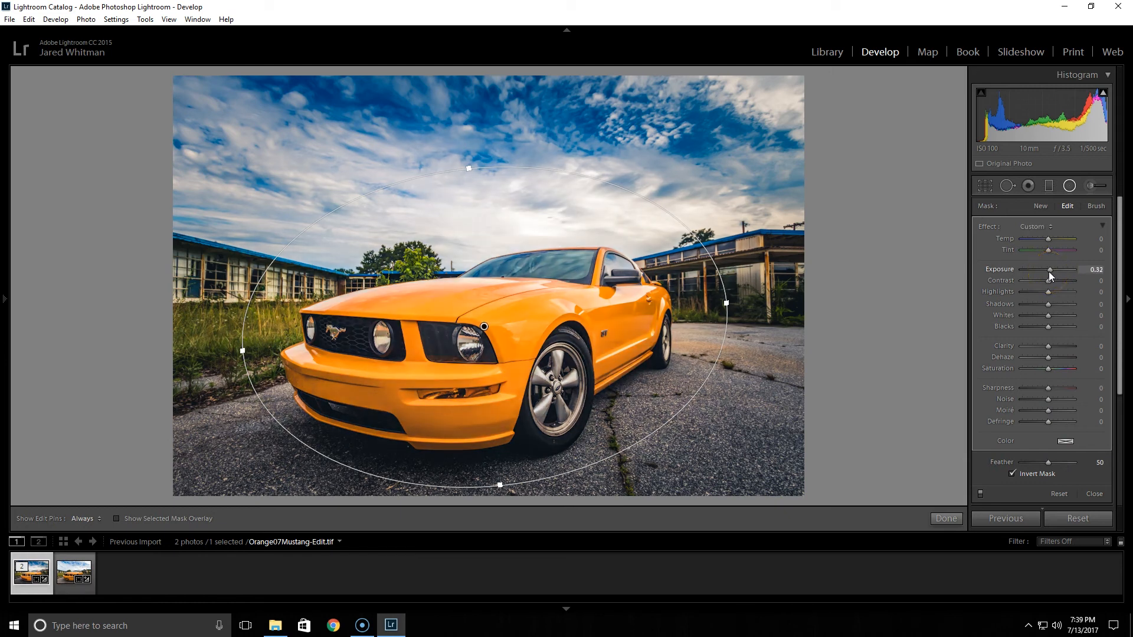
drag(536, 334, 534, 355)
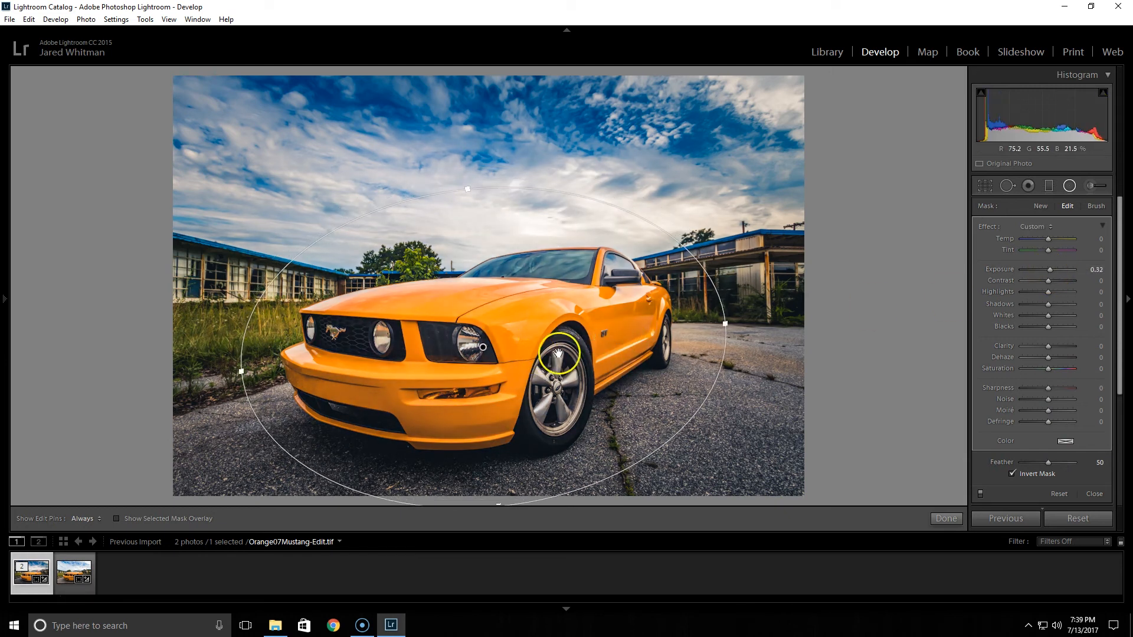
click(850, 321)
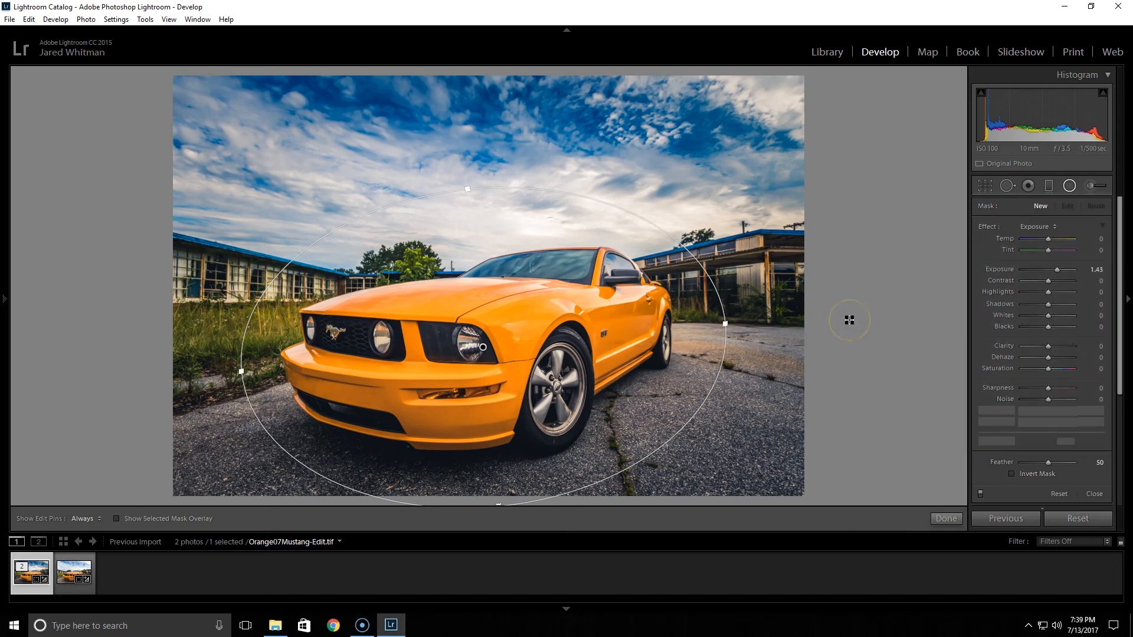
click(1071, 193)
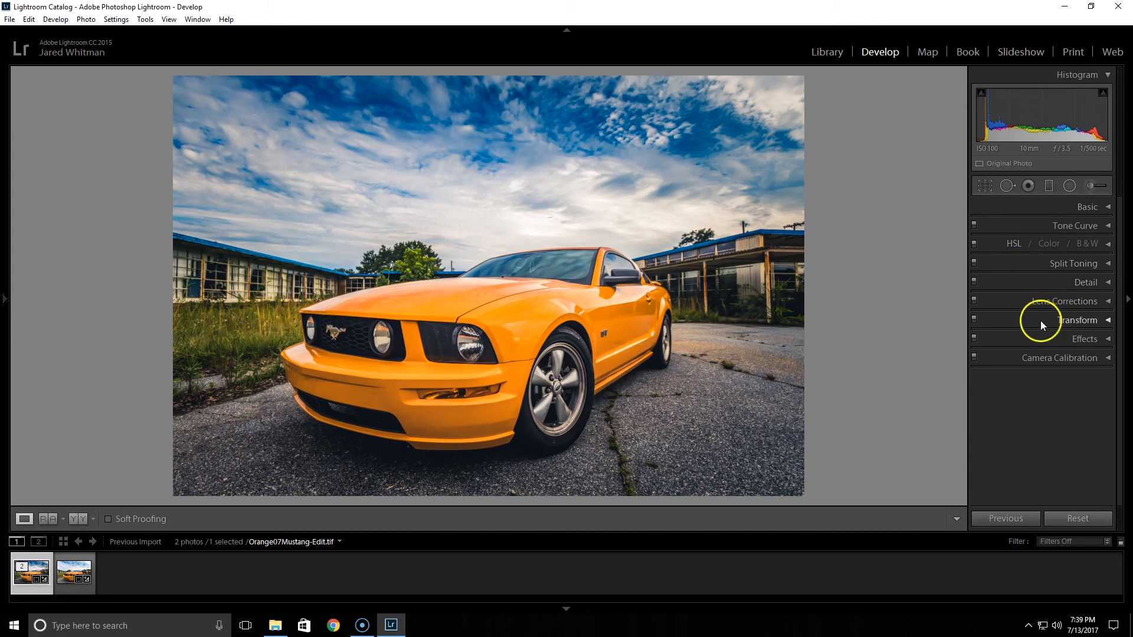
Raise the photo's Dehaze Amount to +64 and give the photo a five-star rating.
click(1036, 339)
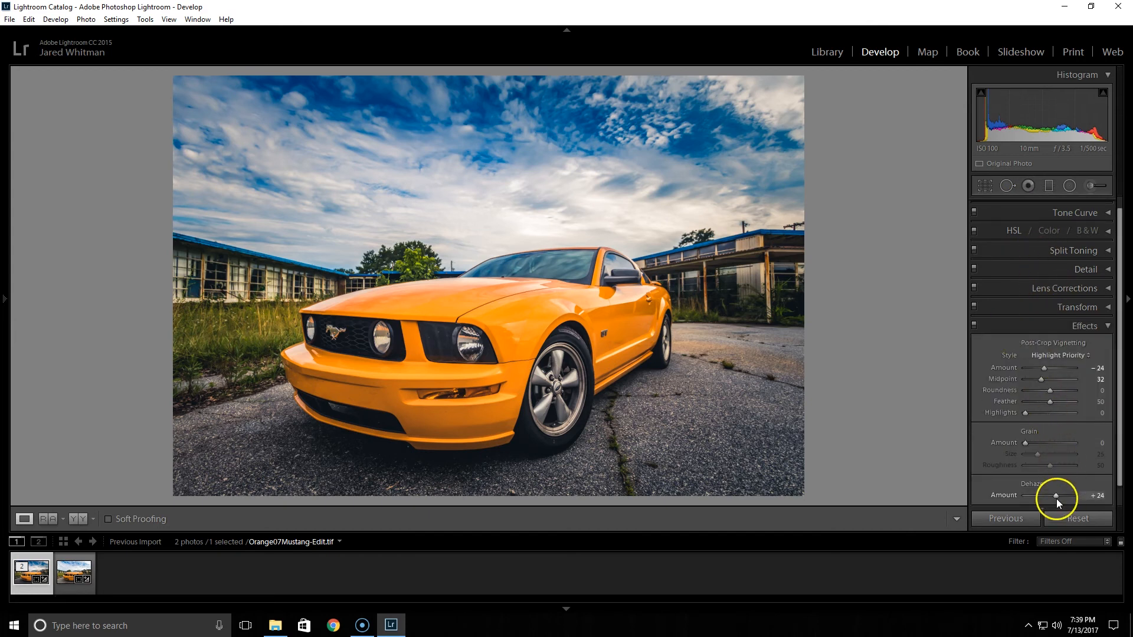
drag(1056, 498, 1060, 498)
key(1)
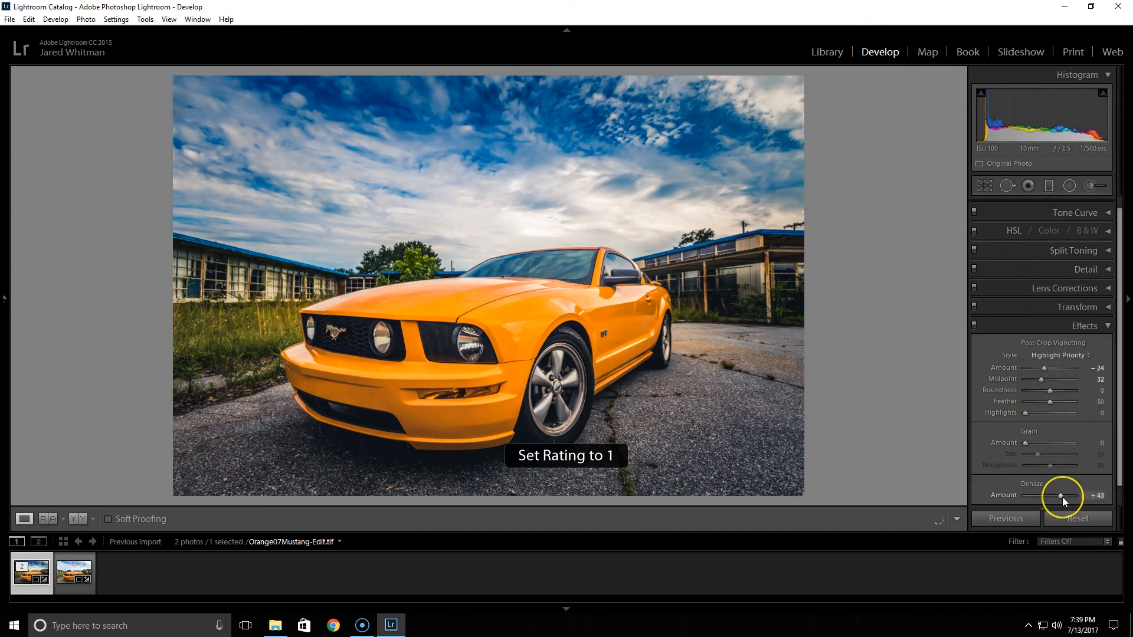
key(5)
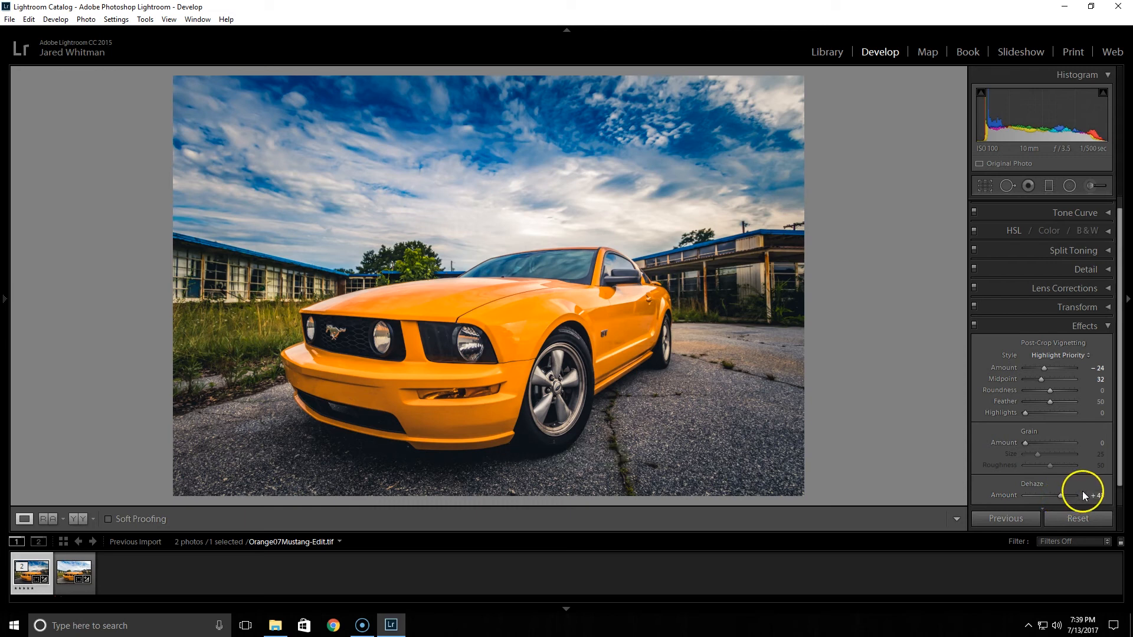
drag(1059, 497, 1067, 497)
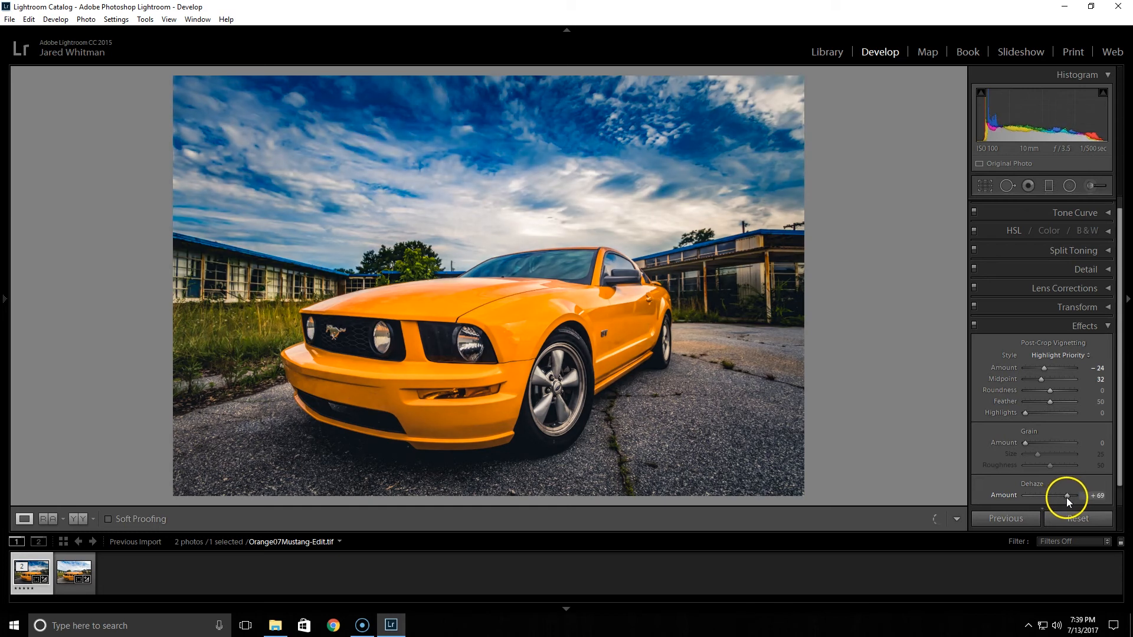
click(1053, 328)
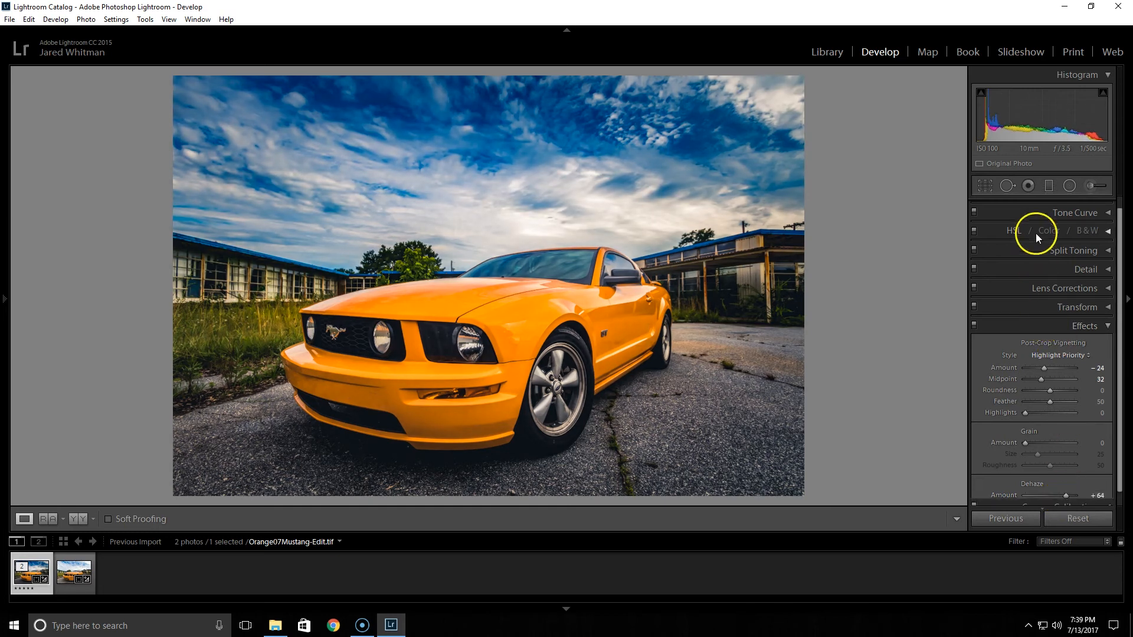
Try a slight Saturation adjustment, and compare the edited Mustang with its before version, first in single view and side by side.
click(1025, 213)
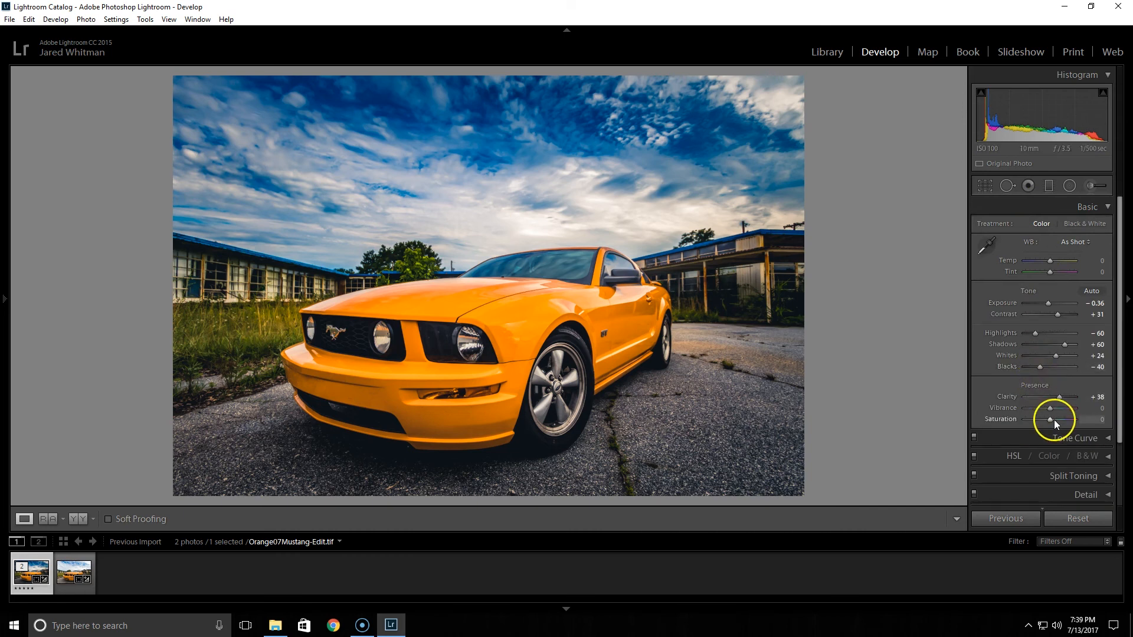
drag(1050, 420, 1051, 419)
key(backslash)
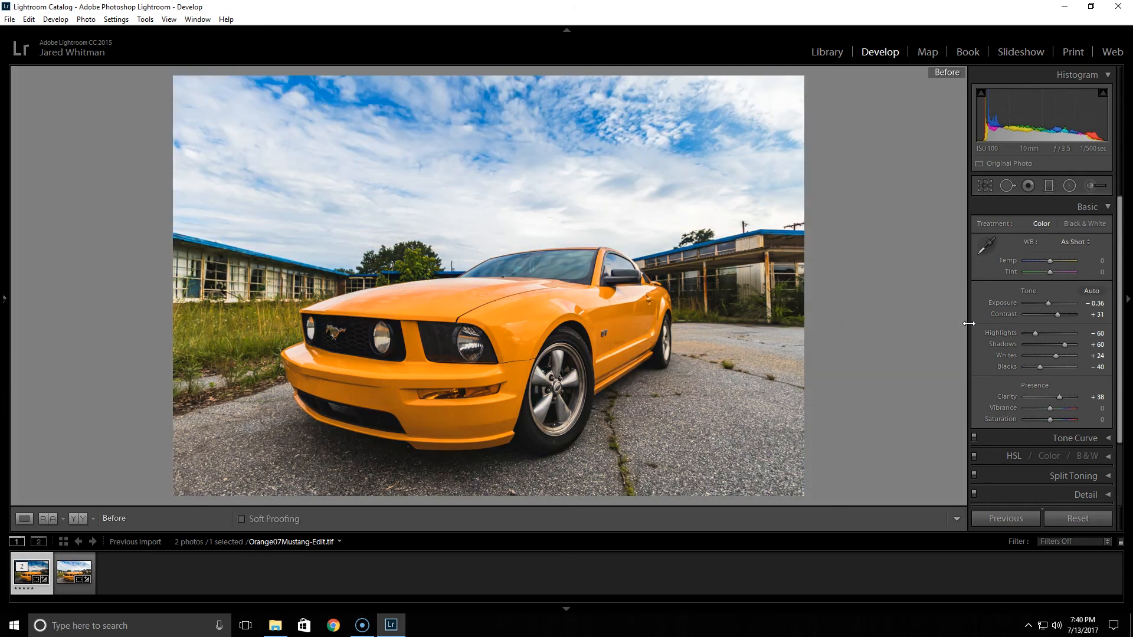
key(backslash)
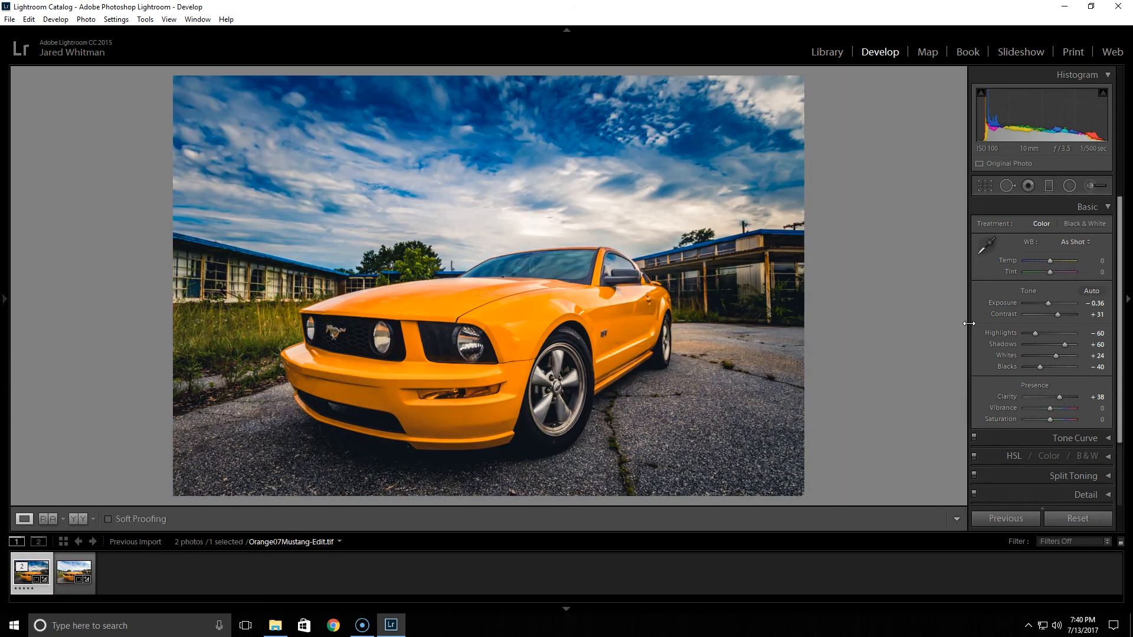
key(y)
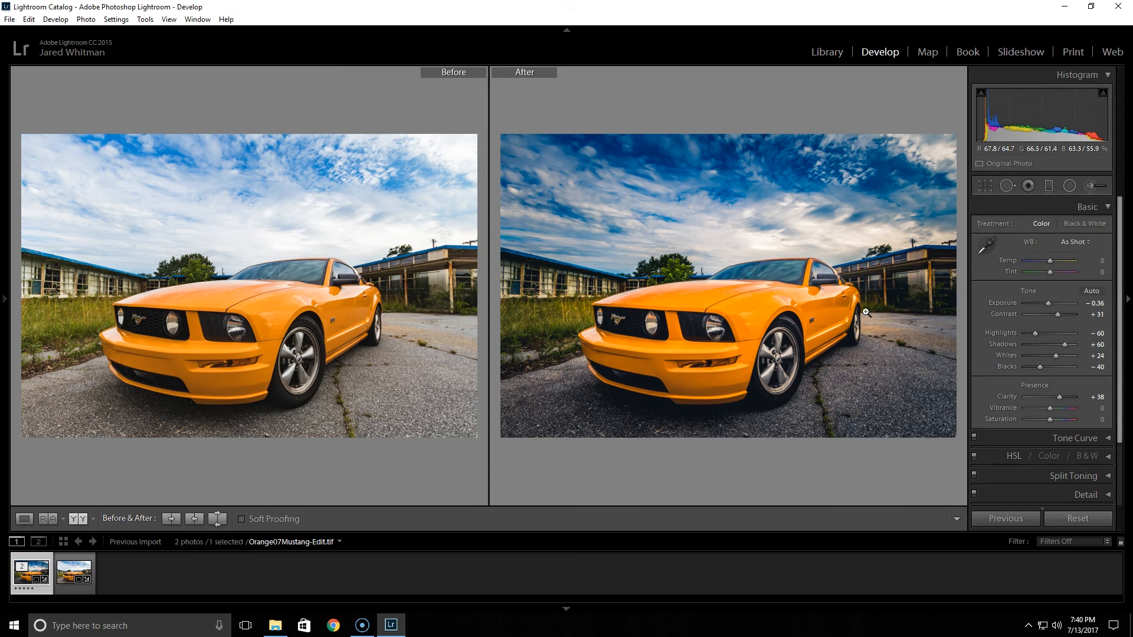
Select the raw photo Orange07Mustang.CR2 and view its unedited before version in single view.
click(70, 582)
click(65, 582)
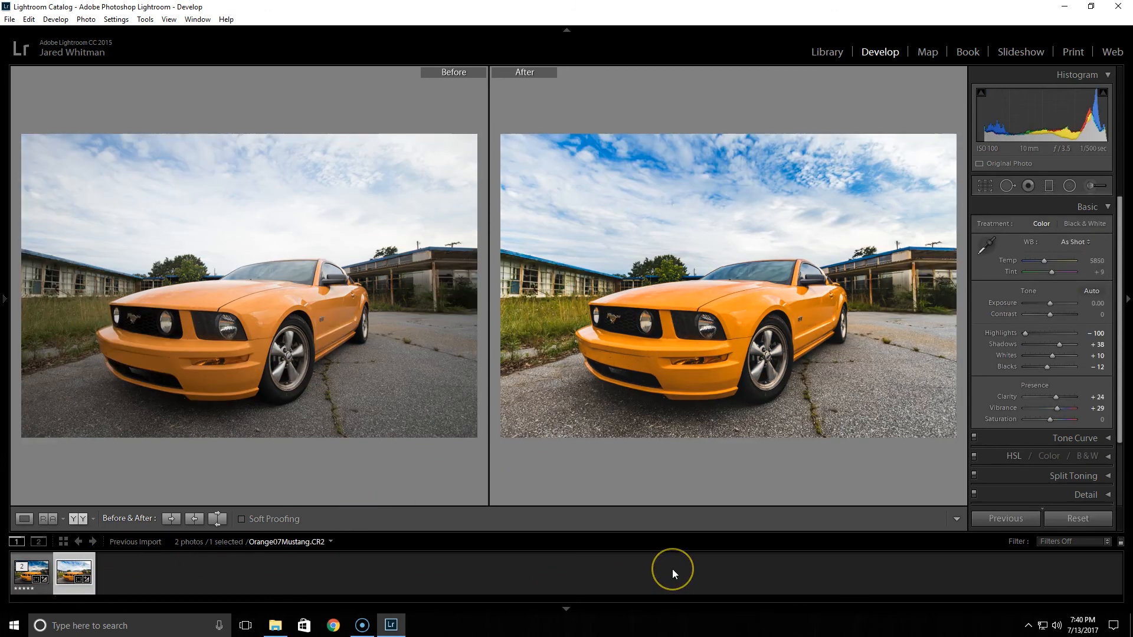
key(backslash)
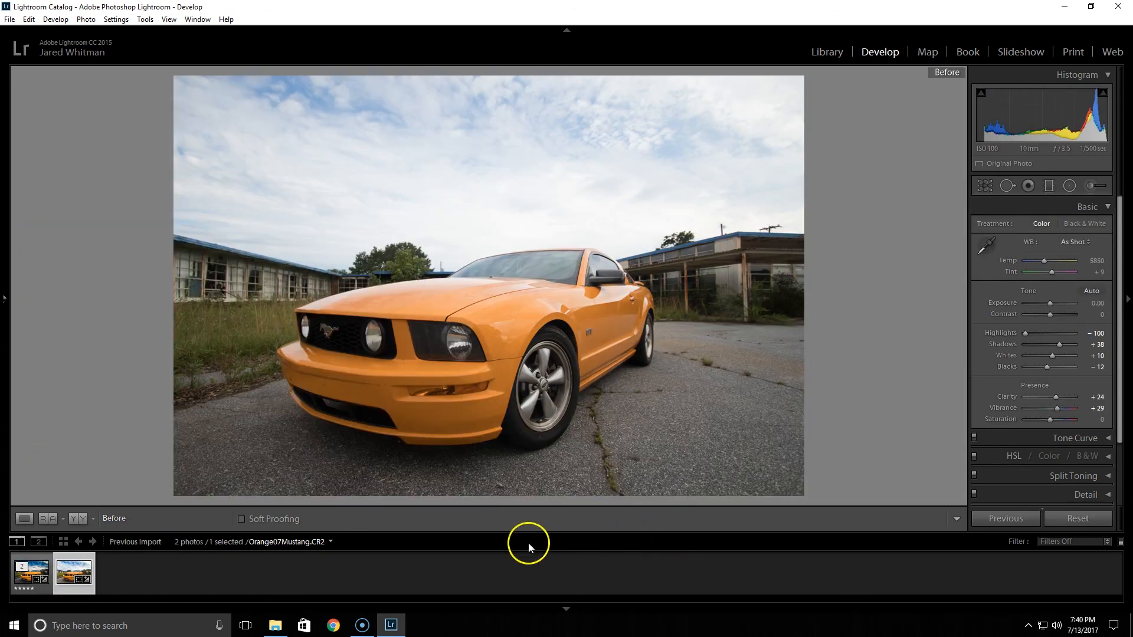